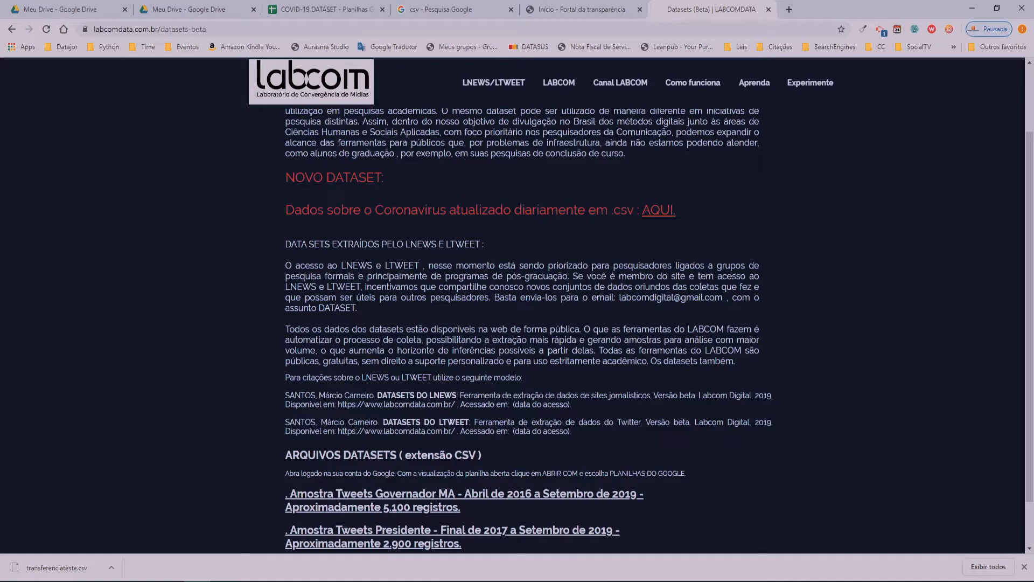
Open the daily updated coronavirus .csv dataset linked on the LABCOM Datasets page and look through its rows
{"action": "scroll", "coordinate": [323, 285], "scroll_direction": "up", "scroll_amount": 2}
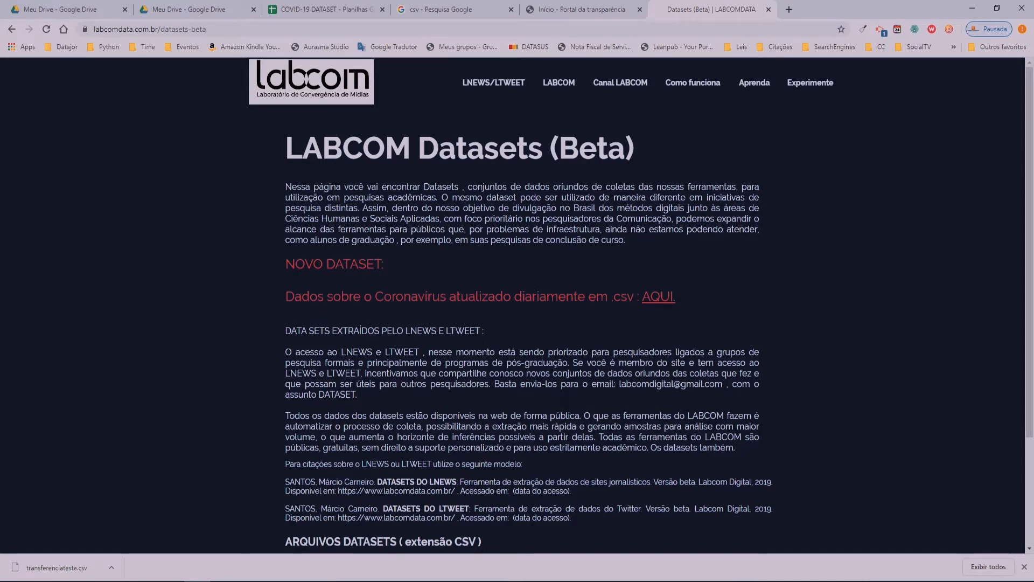
{"action": "left_click", "coordinate": [660, 298]}
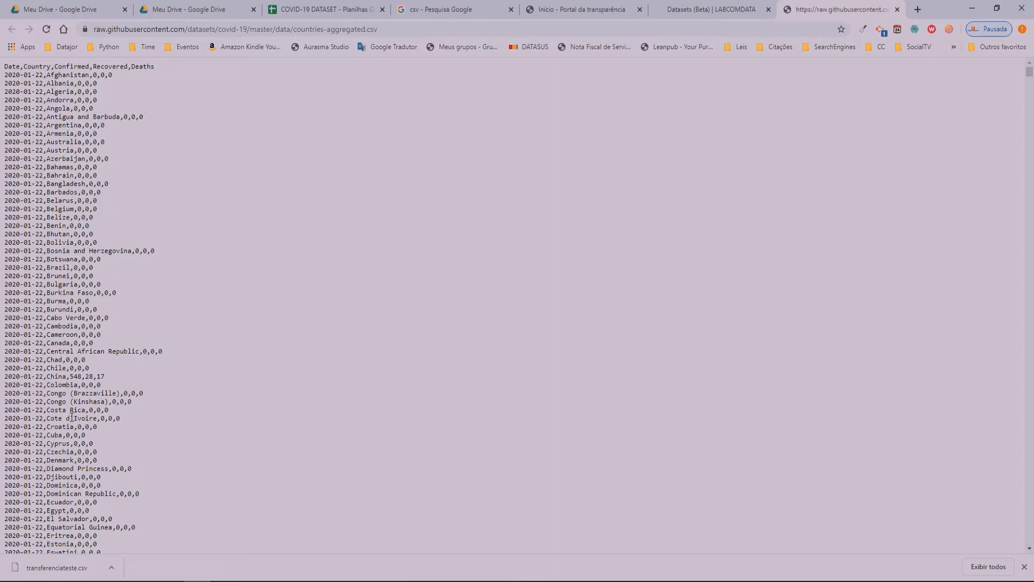
{"action": "scroll", "coordinate": [196, 322], "scroll_direction": "down", "scroll_amount": 20}
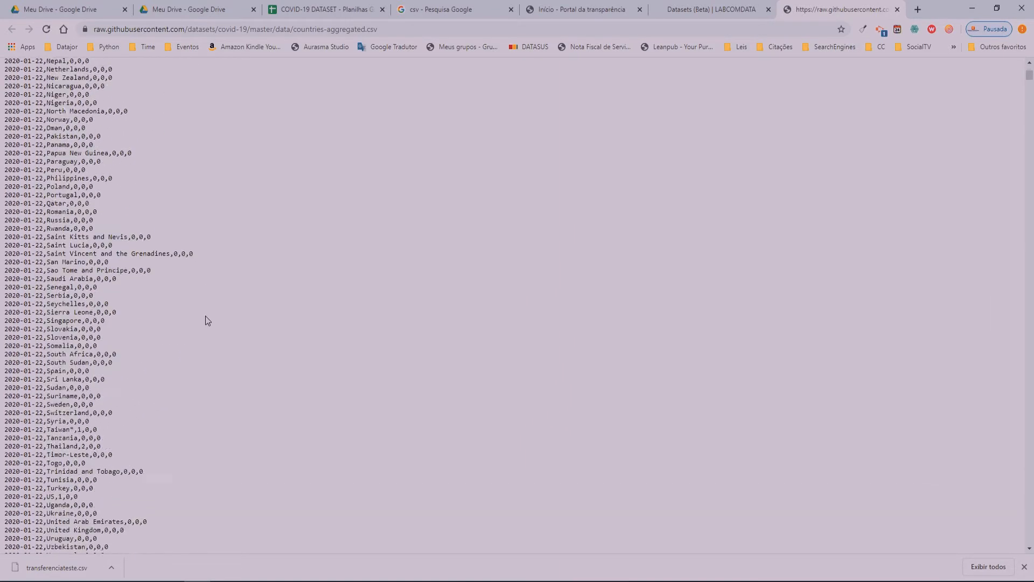
{"action": "scroll", "coordinate": [207, 315], "scroll_direction": "up", "scroll_amount": 20}
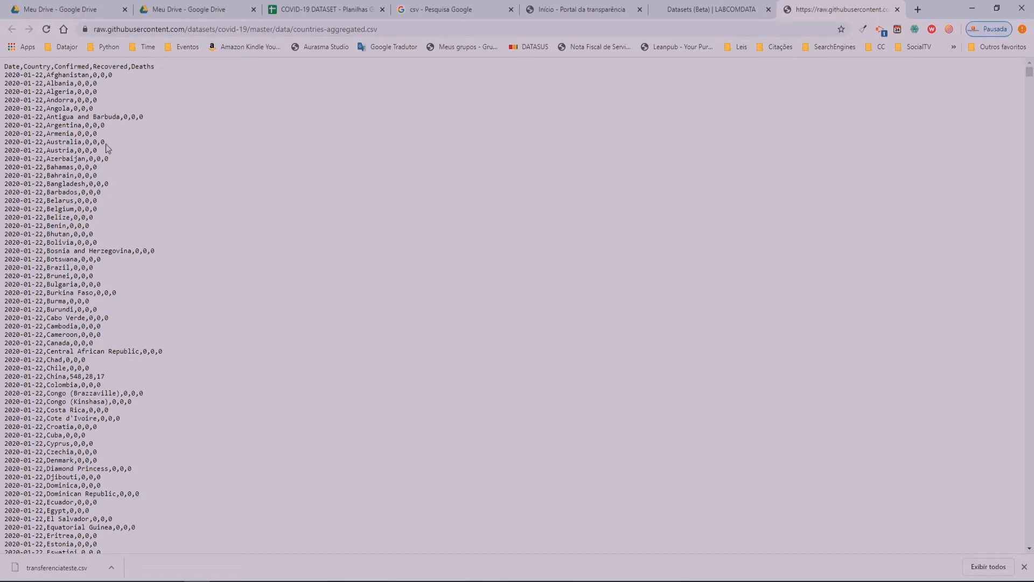
Switch to the COVID-19 DATASET spreadsheet and examine the imported rows on Dados Gerais and the chart on Mortes
{"action": "left_click", "coordinate": [318, 9]}
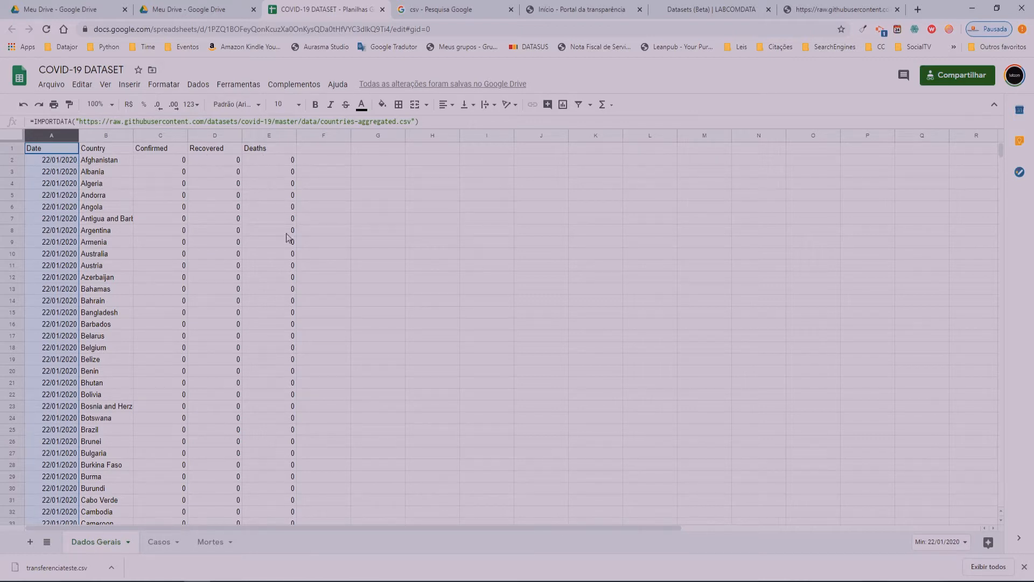
{"action": "scroll", "coordinate": [316, 249], "scroll_direction": "down", "scroll_amount": 4}
{"action": "scroll", "coordinate": [358, 307], "scroll_direction": "down", "scroll_amount": 8}
{"action": "scroll", "coordinate": [358, 307], "scroll_direction": "up", "scroll_amount": 12}
{"action": "left_click", "coordinate": [211, 544]}
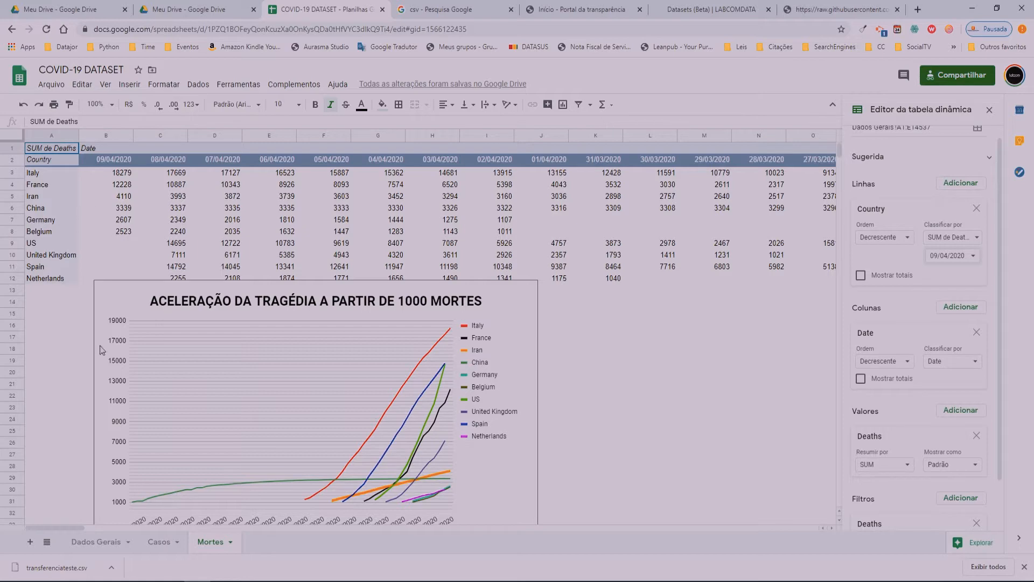
{"action": "left_click", "coordinate": [96, 541]}
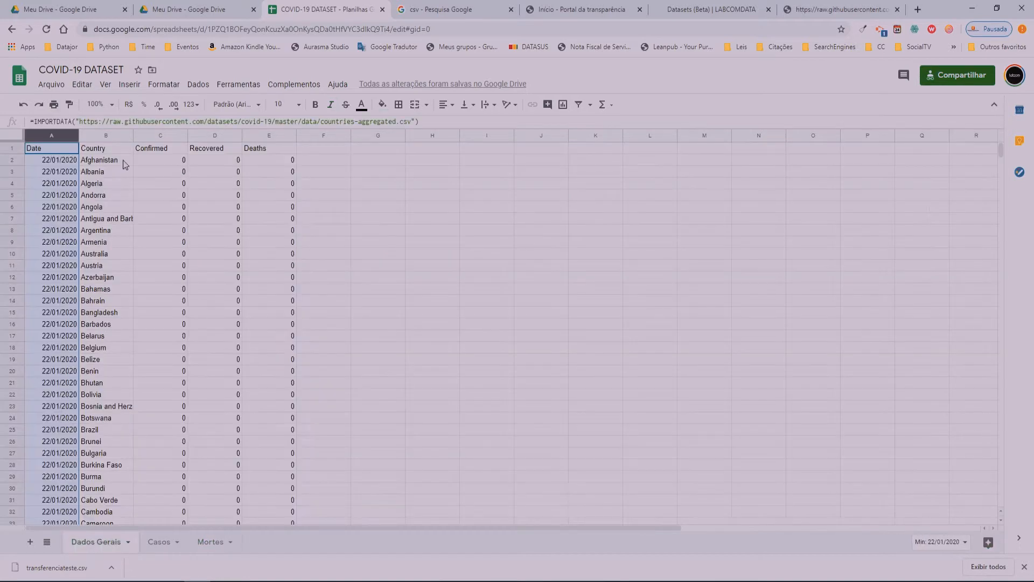
{"action": "scroll", "coordinate": [149, 271], "scroll_direction": "down", "scroll_amount": 3}
{"action": "scroll", "coordinate": [149, 271], "scroll_direction": "down", "scroll_amount": 20}
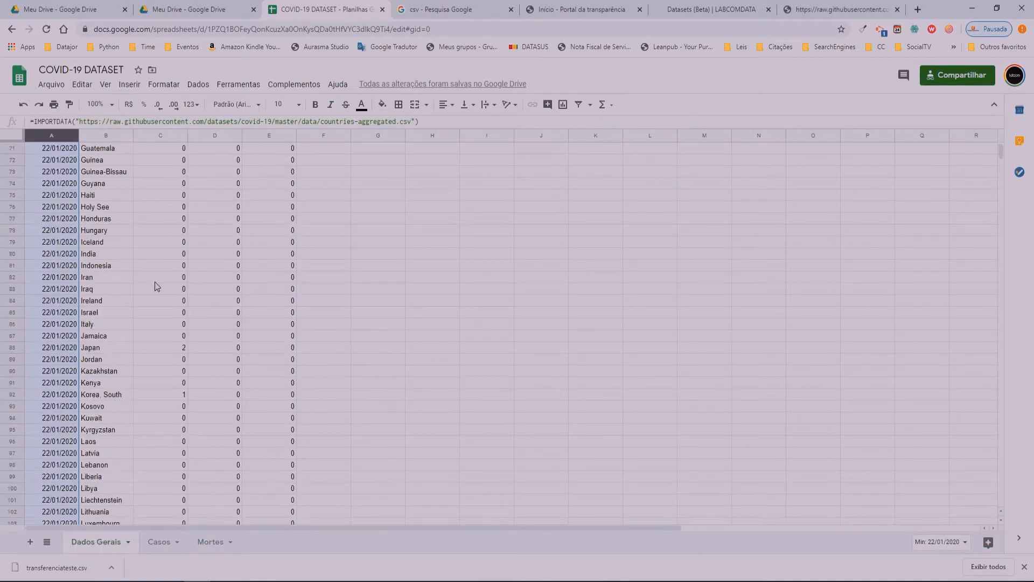
Move the deaths chart on the Mortes sheet up over the pivot table, with its upper edge near row 5
{"action": "left_click", "coordinate": [210, 541]}
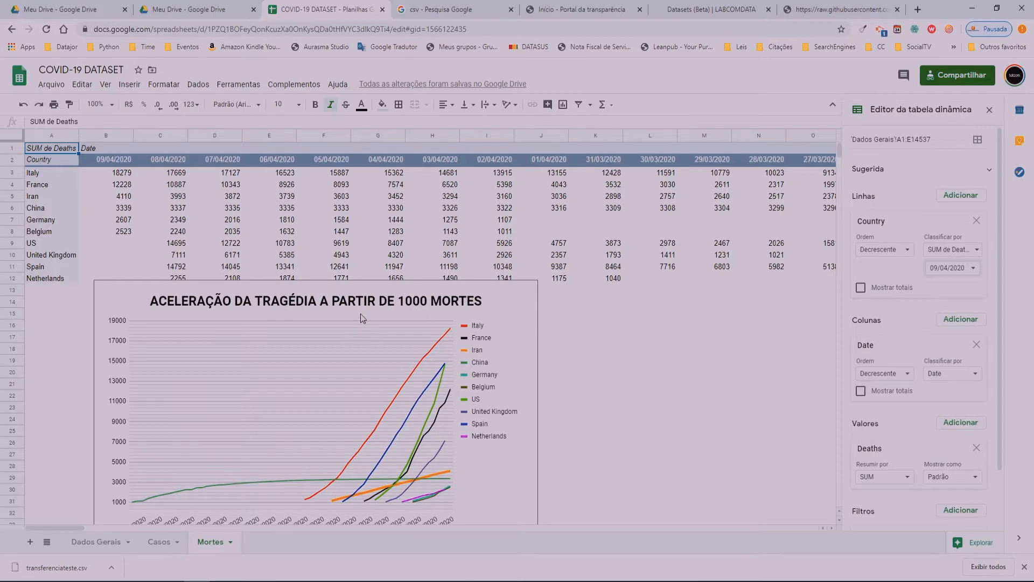
{"action": "left_click", "coordinate": [354, 365]}
{"action": "scroll", "coordinate": [339, 371], "scroll_direction": "down", "scroll_amount": 1}
{"action": "left_click_drag", "start_coordinate": [340, 370], "coordinate": [341, 274]}
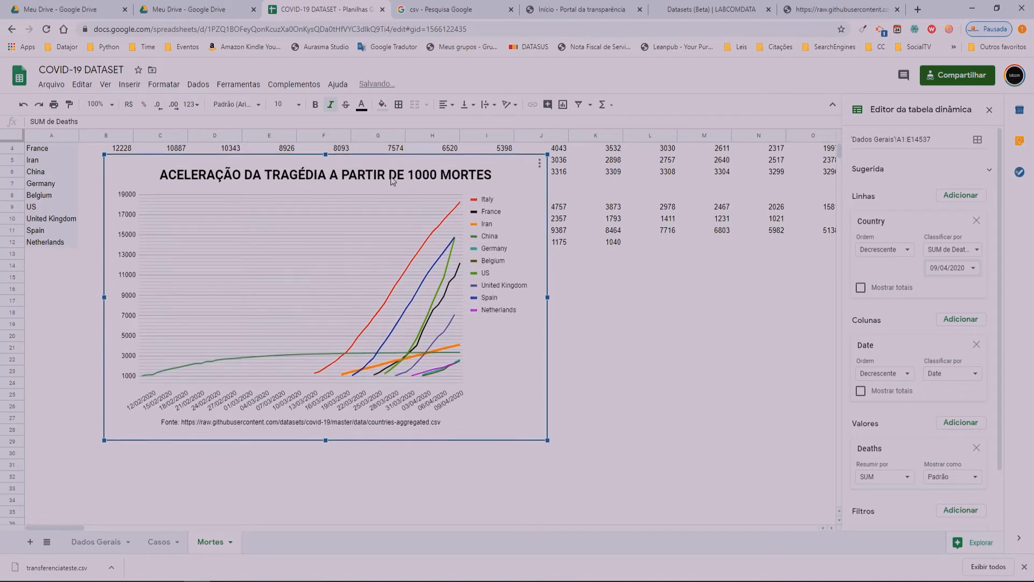
Switch to the LABCOM site and open its Dados COVID page
{"action": "left_click", "coordinate": [694, 12]}
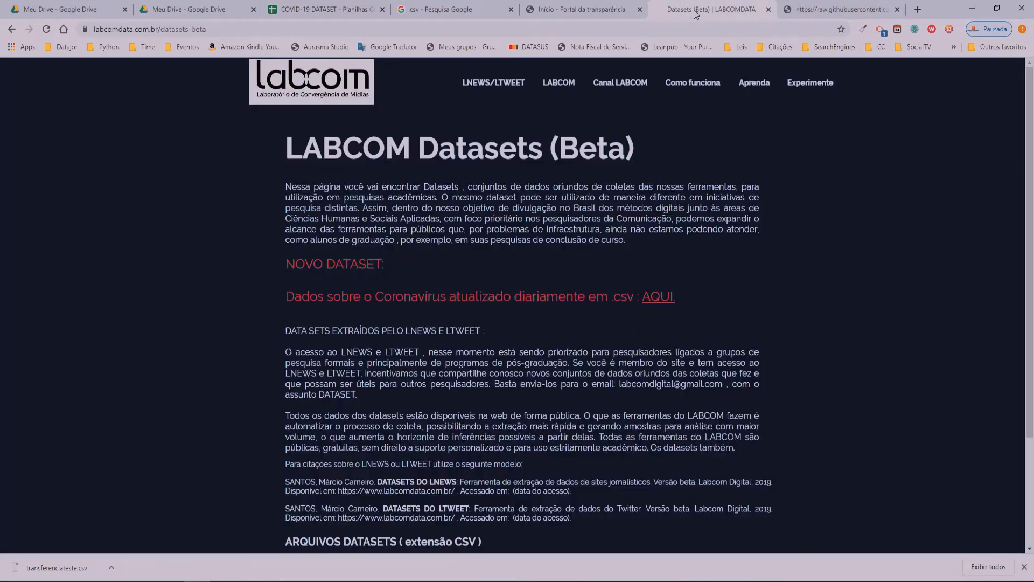
{"action": "mouse_move", "coordinate": [810, 84]}
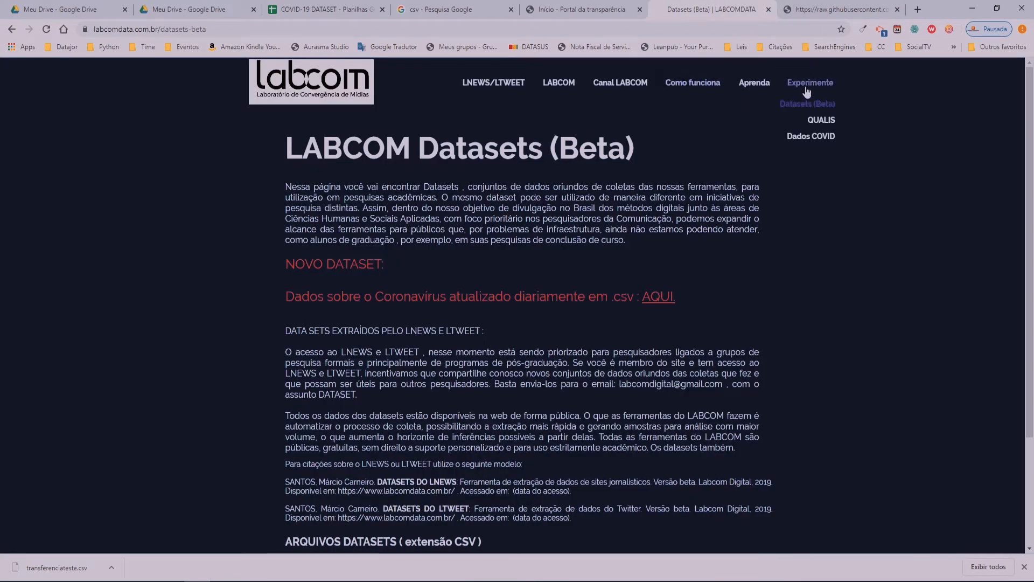
{"action": "left_click", "coordinate": [810, 139]}
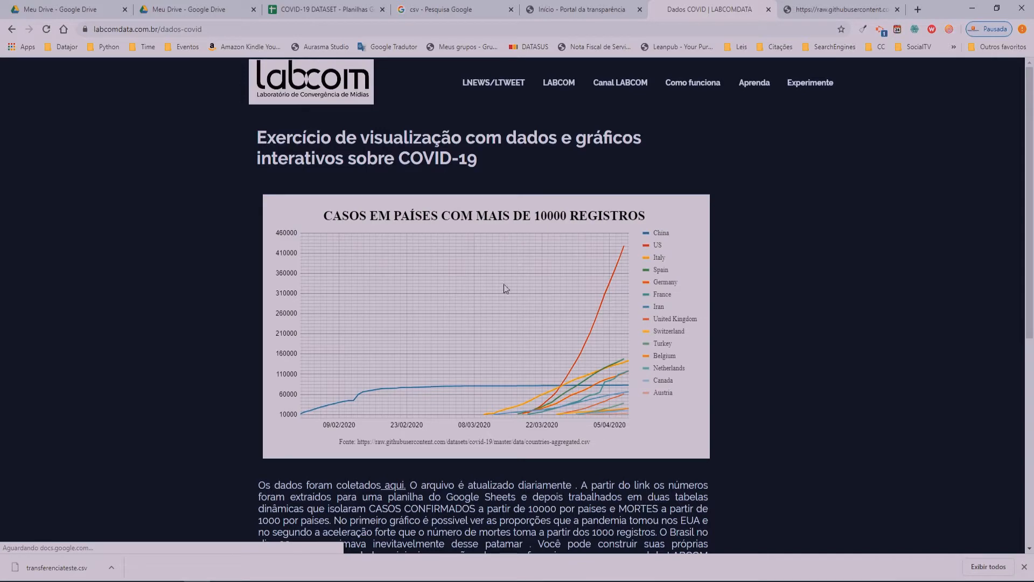
Review the CSV search results and compare the raw countries-aggregated.csv file with the rows on the spreadsheet's Dados Gerais sheet
{"action": "left_click", "coordinate": [431, 14]}
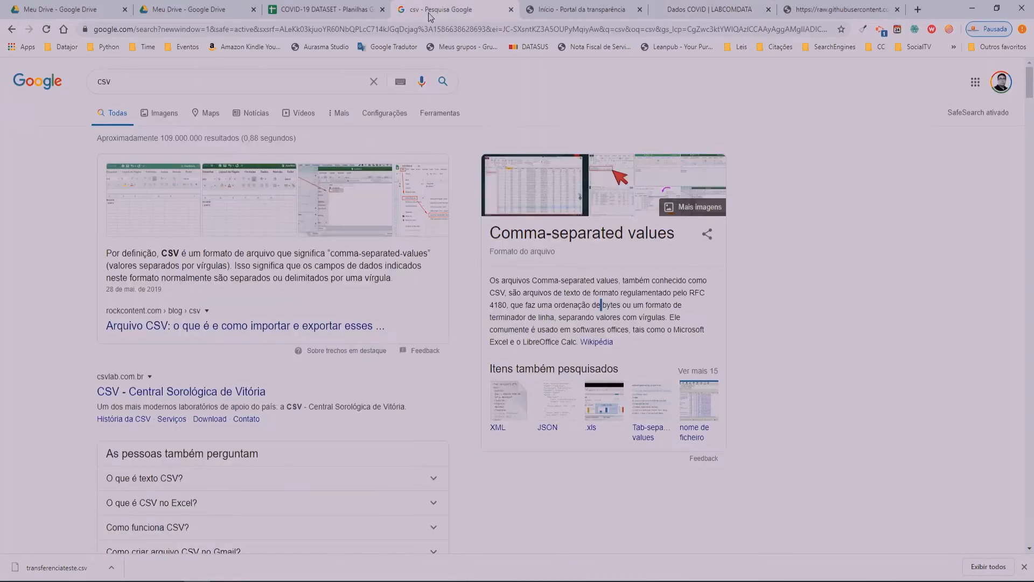
{"action": "left_click", "coordinate": [822, 11]}
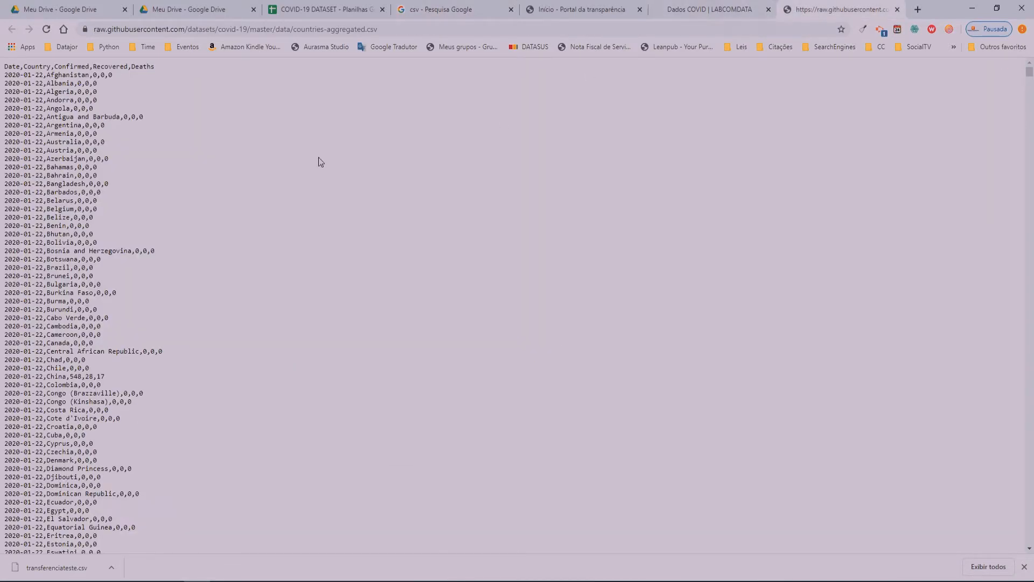
{"action": "left_click", "coordinate": [313, 11]}
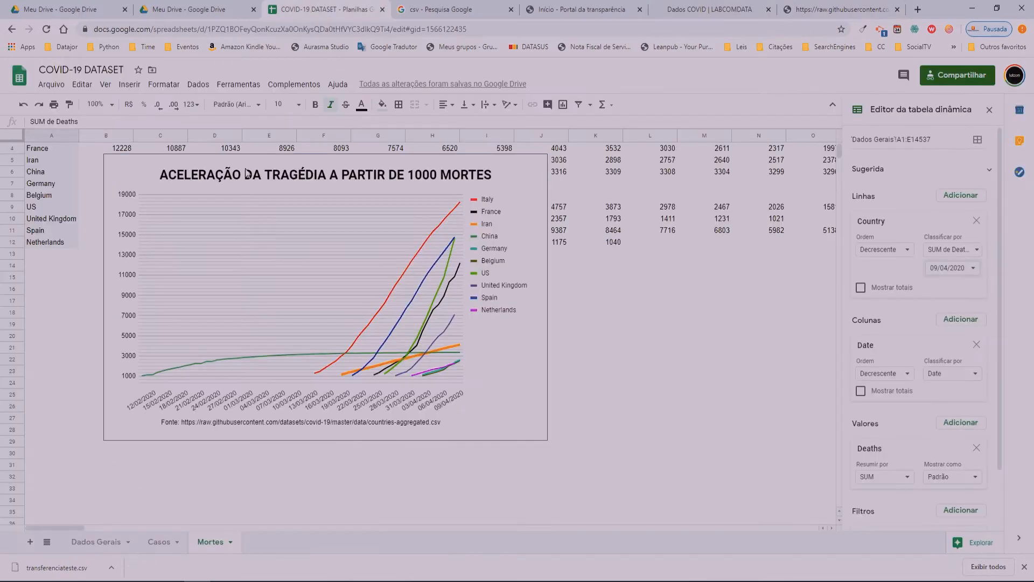
{"action": "left_click", "coordinate": [95, 540]}
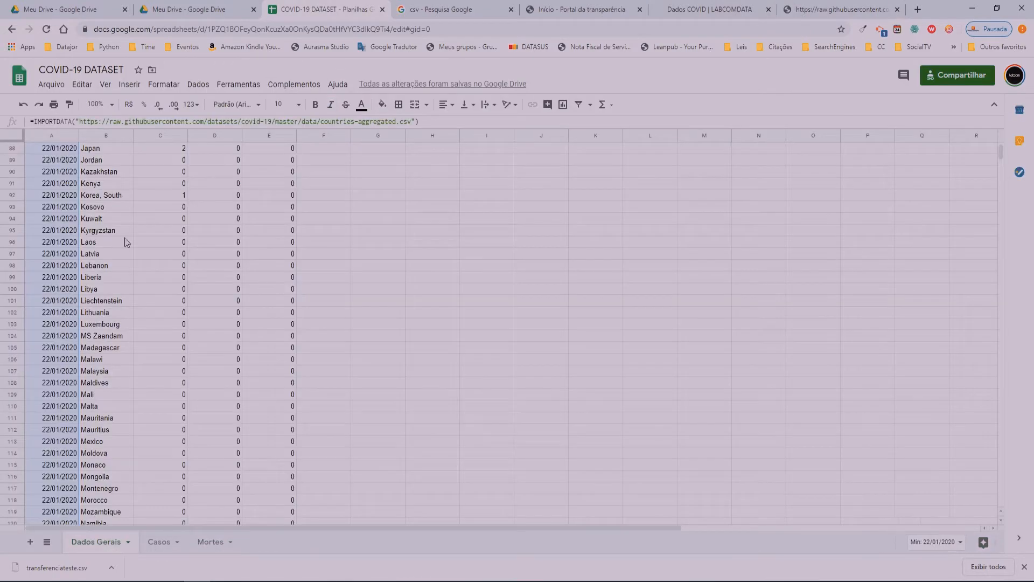
{"action": "scroll", "coordinate": [226, 334], "scroll_direction": "down", "scroll_amount": 5}
{"action": "scroll", "coordinate": [253, 345], "scroll_direction": "up", "scroll_amount": 5}
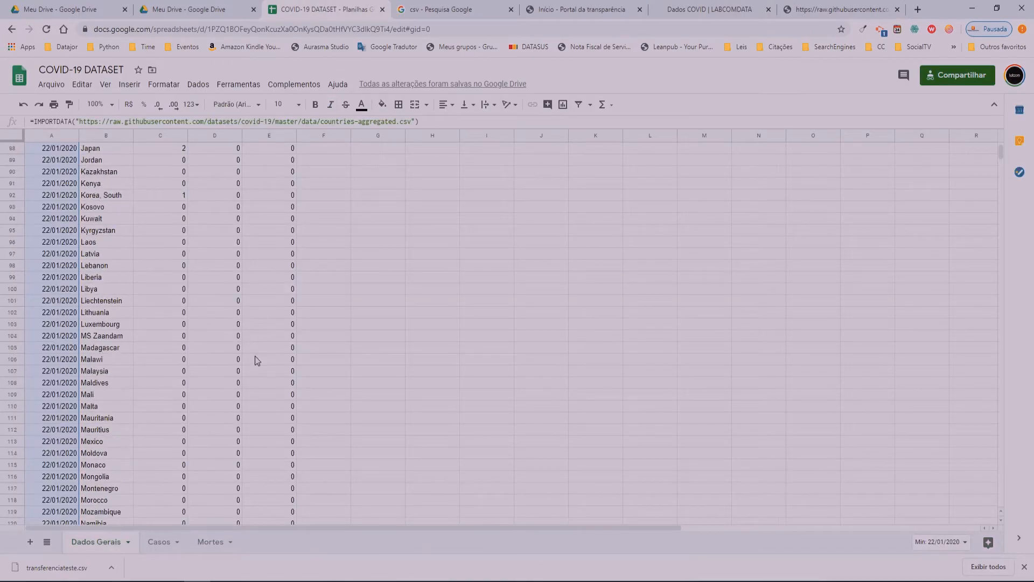
Reposition the confirmed-cases chart on the Casos sheet so its upper edge sits at about row 5 of the pivot table
{"action": "left_click", "coordinate": [160, 543]}
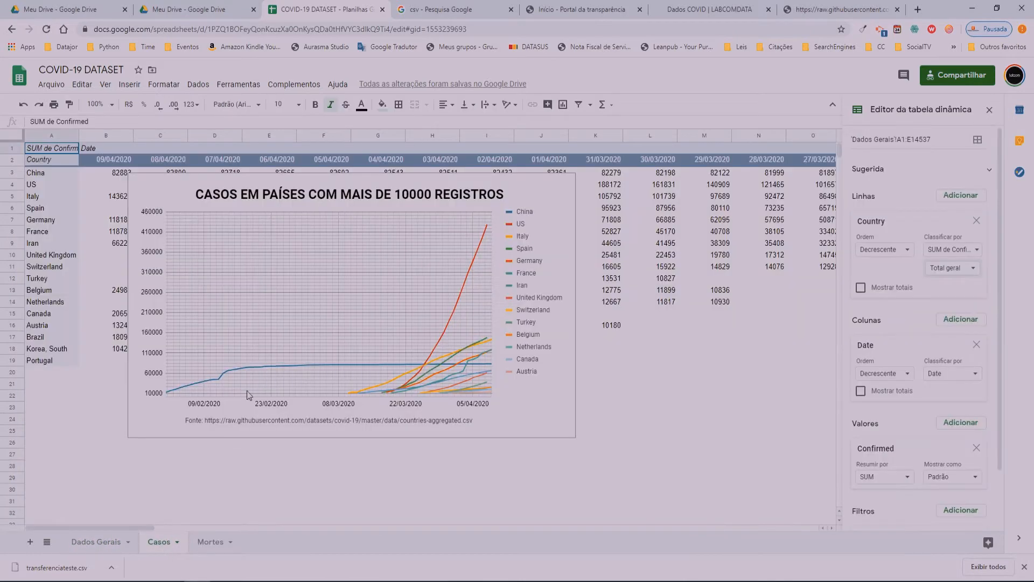
{"action": "left_click_drag", "start_coordinate": [295, 271], "coordinate": [344, 398]}
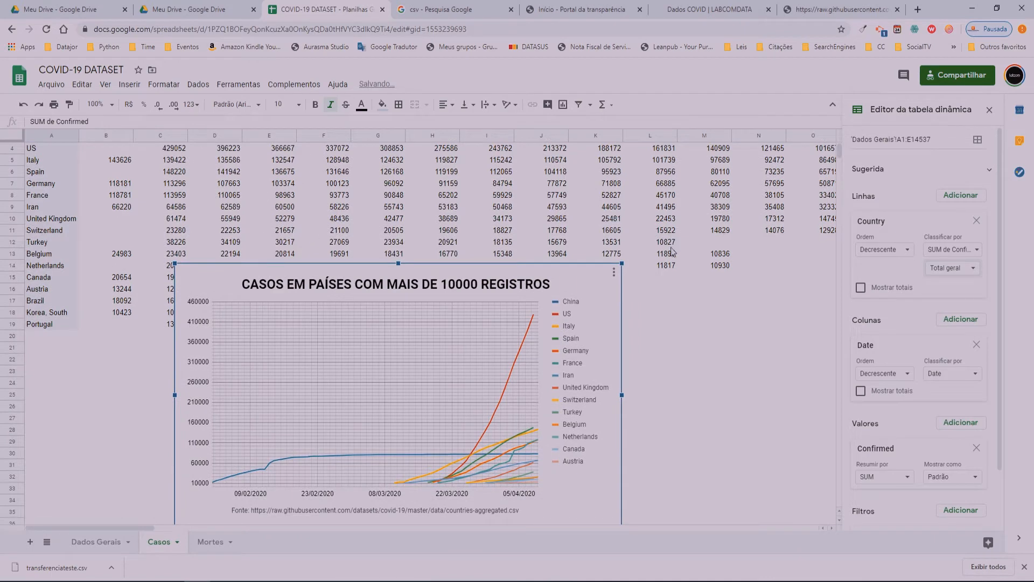
{"action": "left_click_drag", "start_coordinate": [377, 358], "coordinate": [353, 268]}
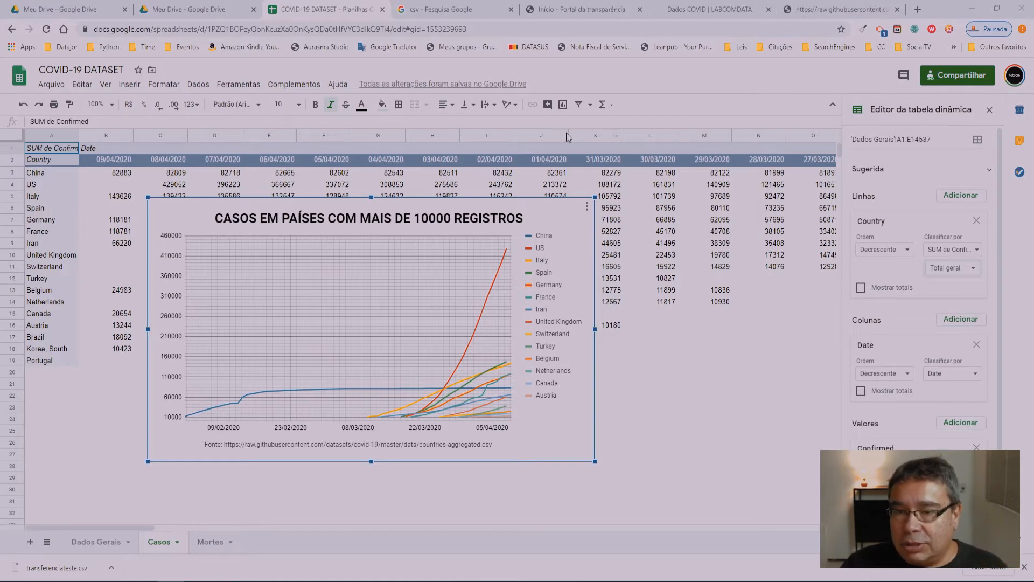
Revisit the CSV search and the LABCOM chart page, then examine the imported data from its header row on Dados Gerais
{"action": "left_click", "coordinate": [438, 10]}
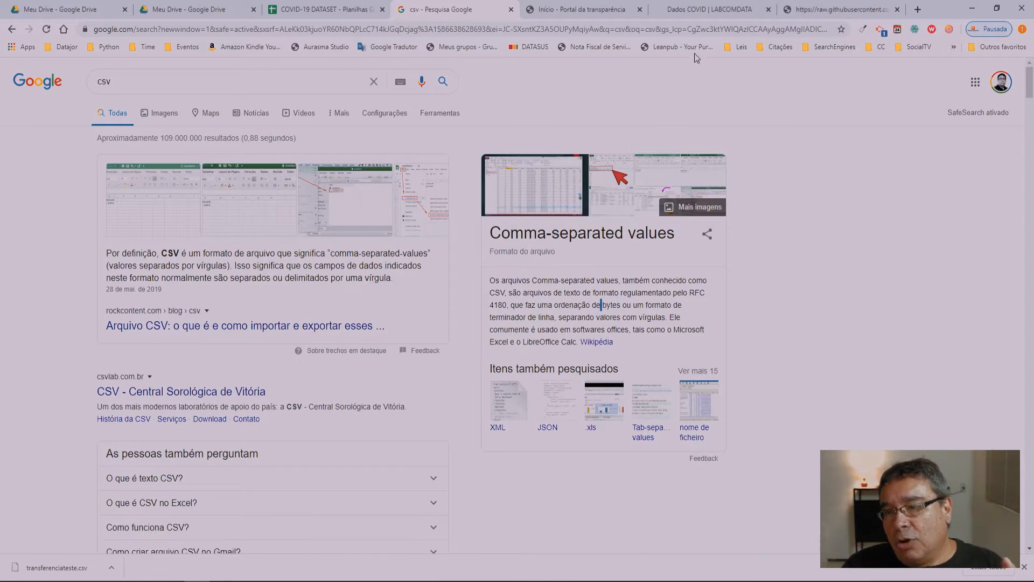
{"action": "left_click", "coordinate": [738, 11]}
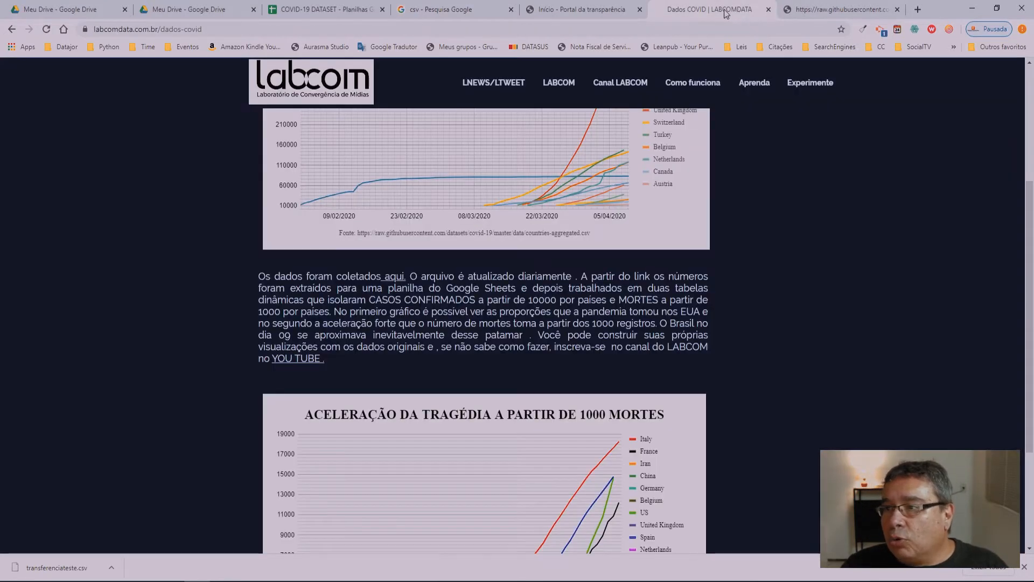
{"action": "left_click", "coordinate": [575, 12]}
{"action": "left_click", "coordinate": [297, 11]}
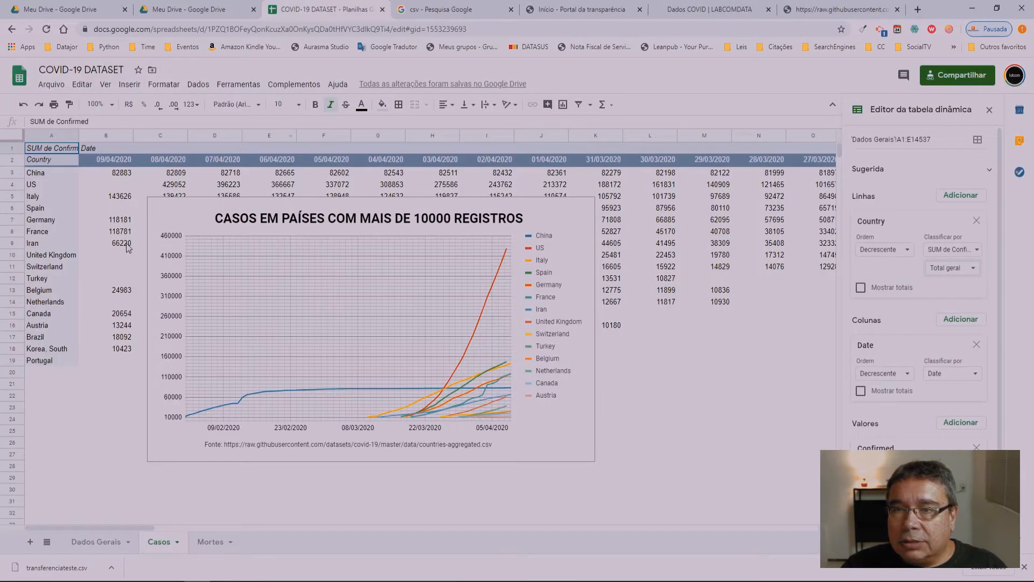
{"action": "left_click", "coordinate": [105, 542]}
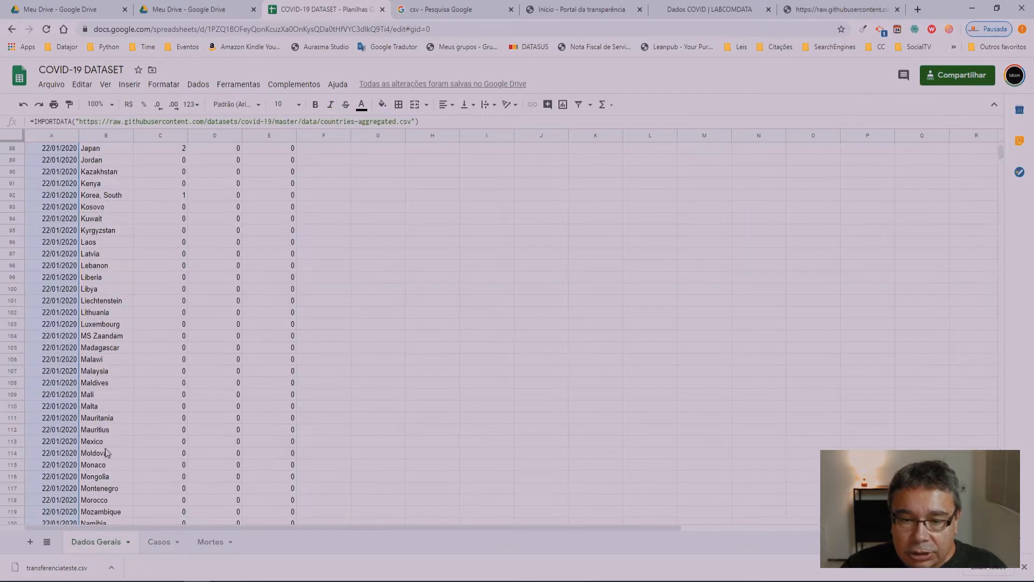
{"action": "scroll", "coordinate": [468, 302], "scroll_direction": "up", "scroll_amount": 15}
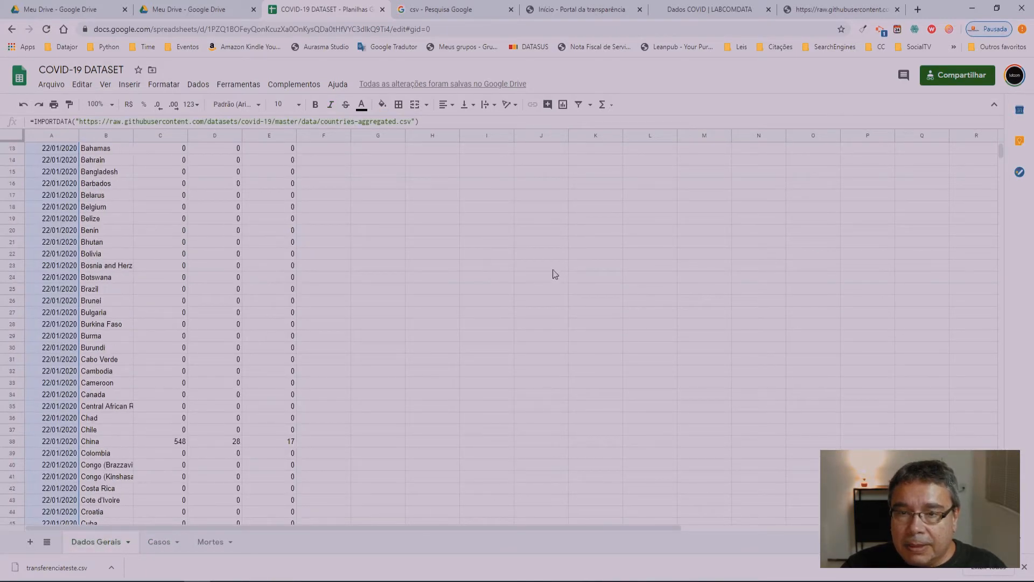
{"action": "scroll", "coordinate": [619, 244], "scroll_direction": "up", "scroll_amount": 4}
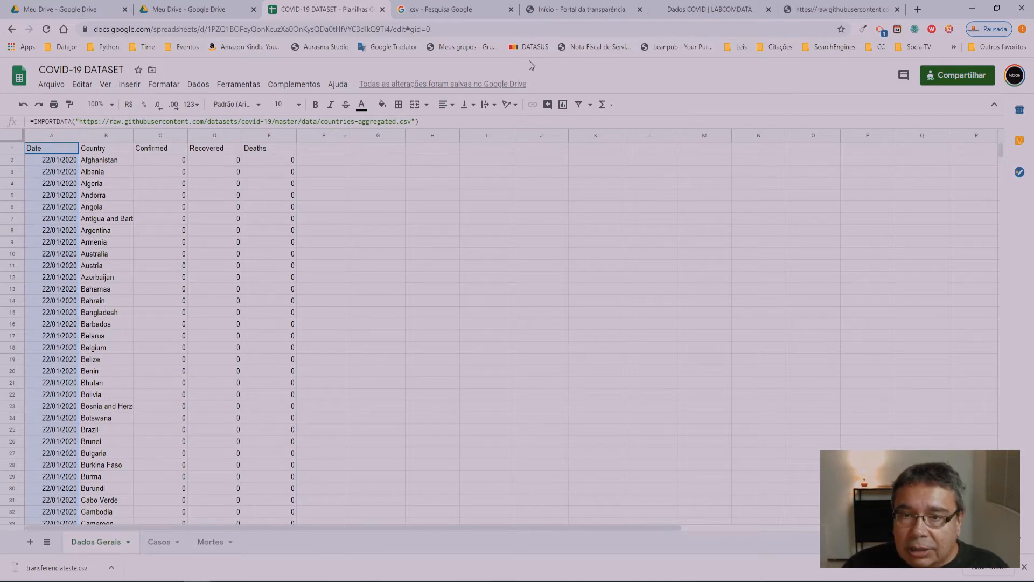
Examine the comma-separated structure of the raw countries-aggregated.csv file at 500% and the CSV definition in the Google results
{"action": "left_click", "coordinate": [800, 12]}
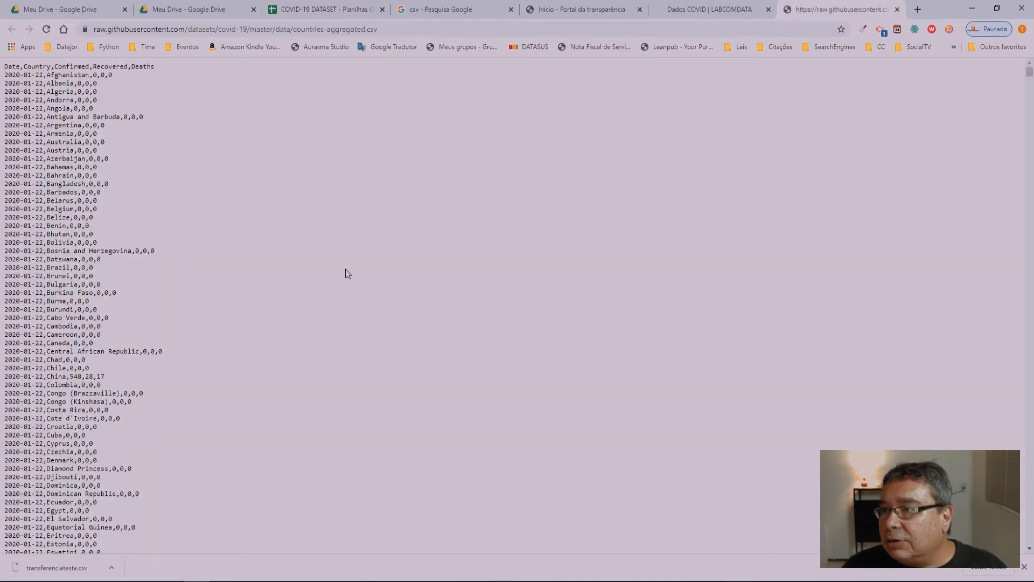
{"action": "key", "text": "ctrl+plus"}
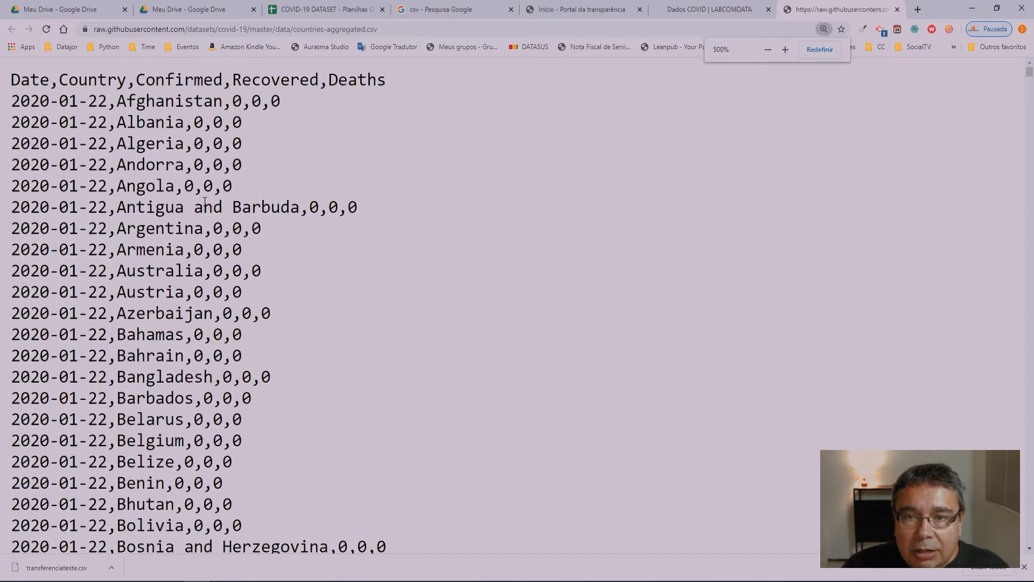
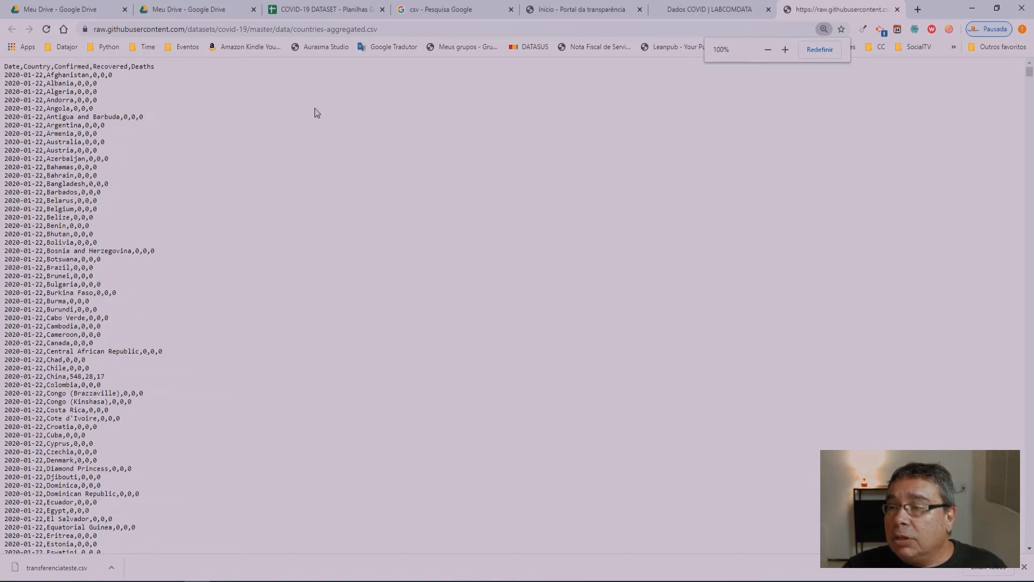
{"action": "left_click", "coordinate": [438, 10]}
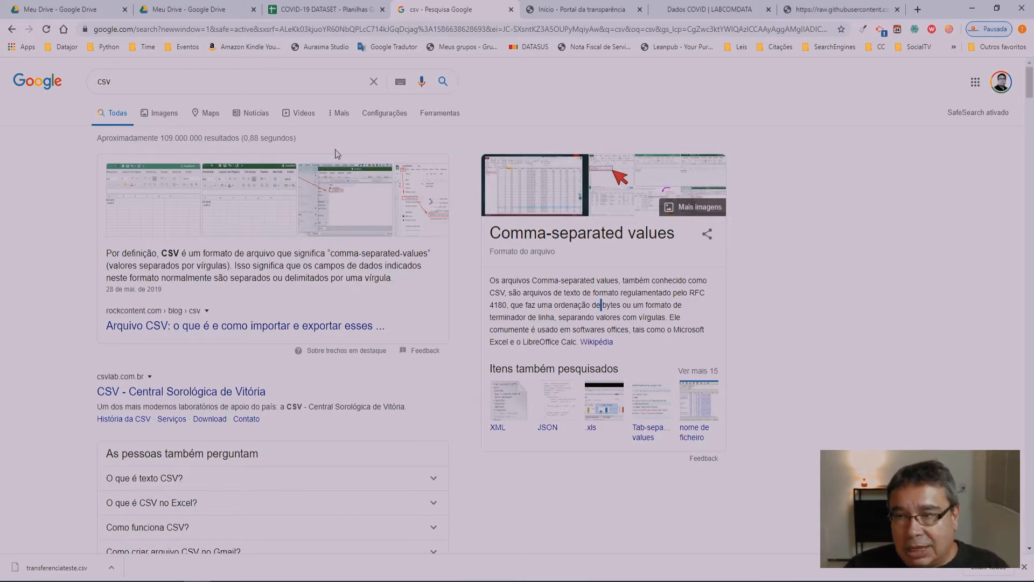
Switch to the Portal da Transparência home page and look over its data categories
{"action": "left_click", "coordinate": [564, 14]}
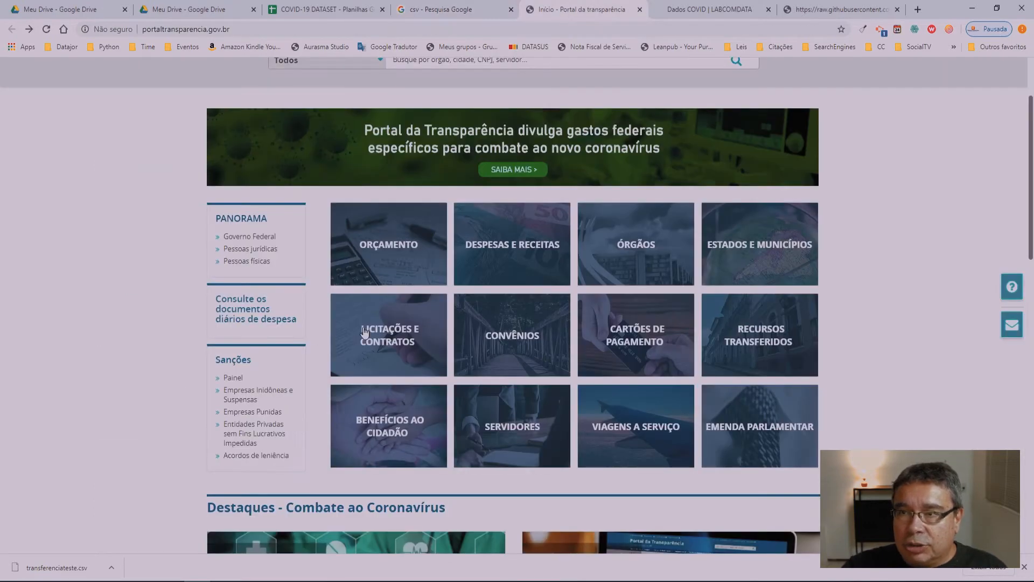
{"action": "scroll", "coordinate": [369, 327], "scroll_direction": "up", "scroll_amount": 2}
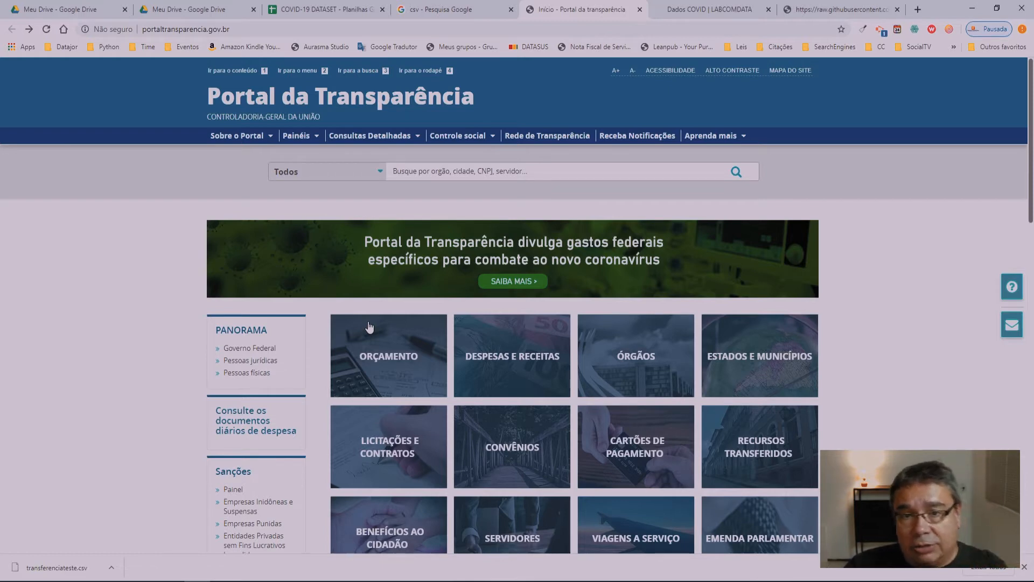
{"action": "scroll", "coordinate": [372, 323], "scroll_direction": "down", "scroll_amount": 2}
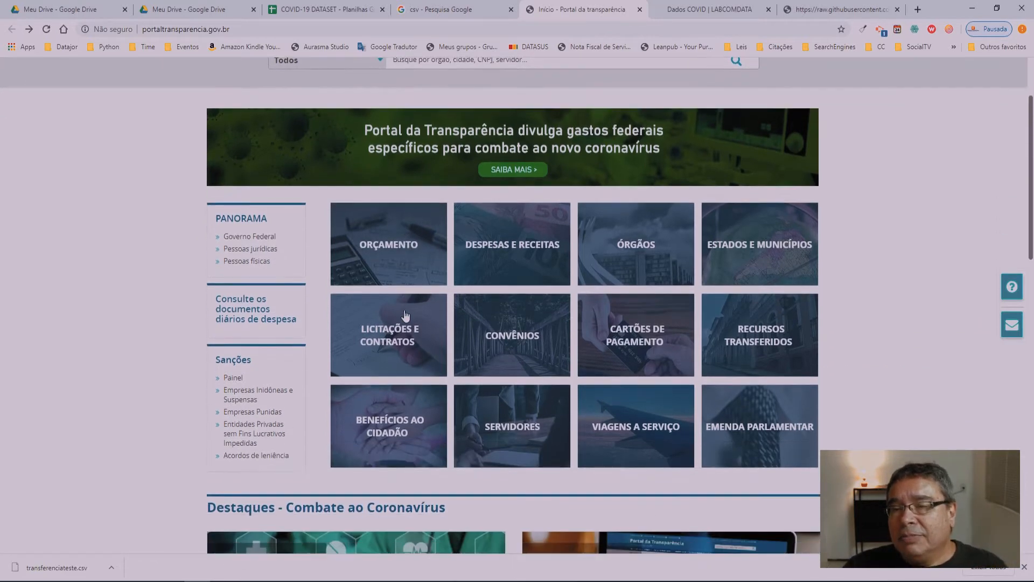
{"action": "scroll", "coordinate": [406, 316], "scroll_direction": "up", "scroll_amount": 1}
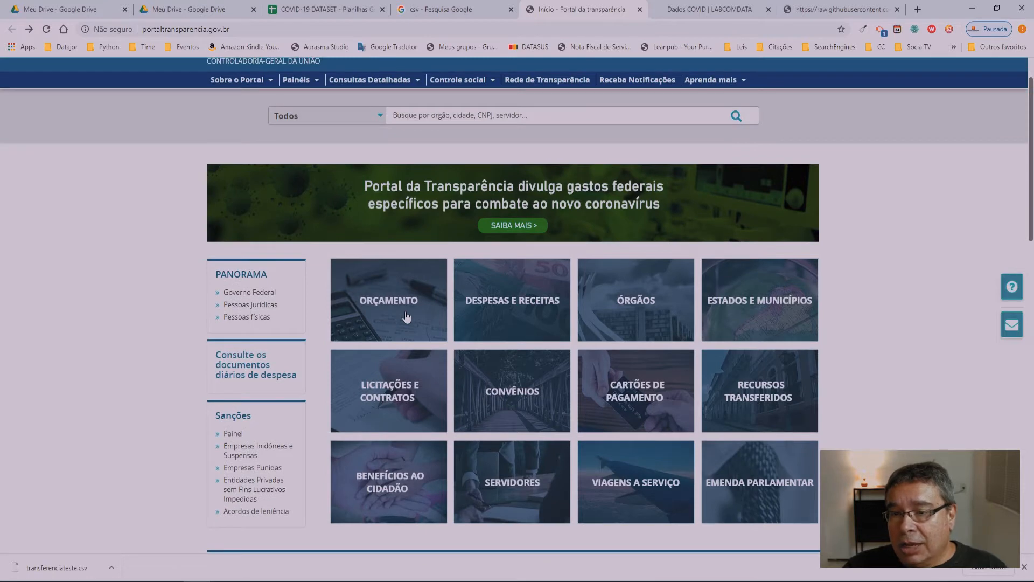
Examine the category tiles on the Portal da Transparência home page, from Orçamento to Emenda Parlamentar
{"action": "scroll", "coordinate": [407, 316], "scroll_direction": "up", "scroll_amount": 1}
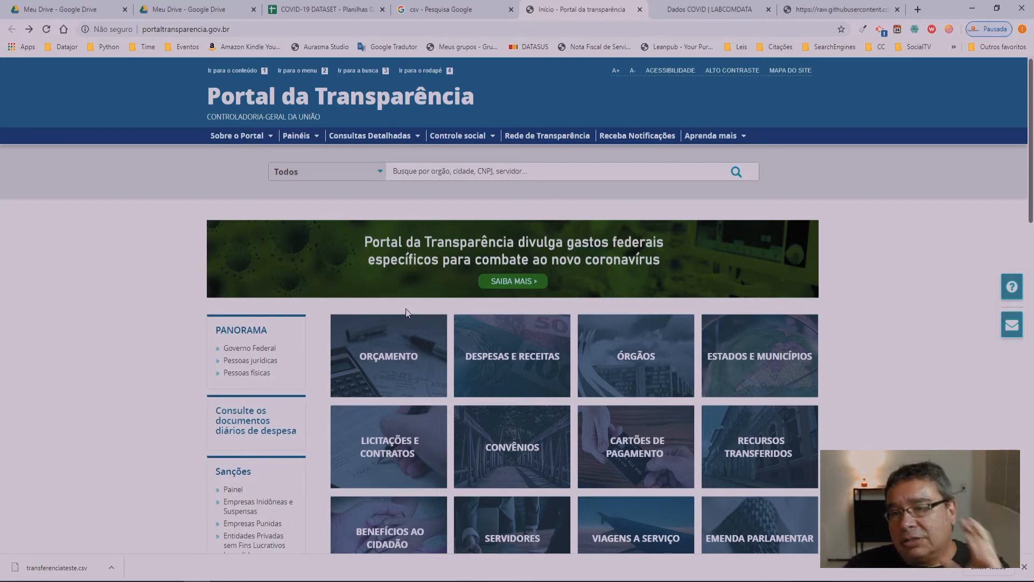
{"action": "scroll", "coordinate": [407, 313], "scroll_direction": "down", "scroll_amount": 2}
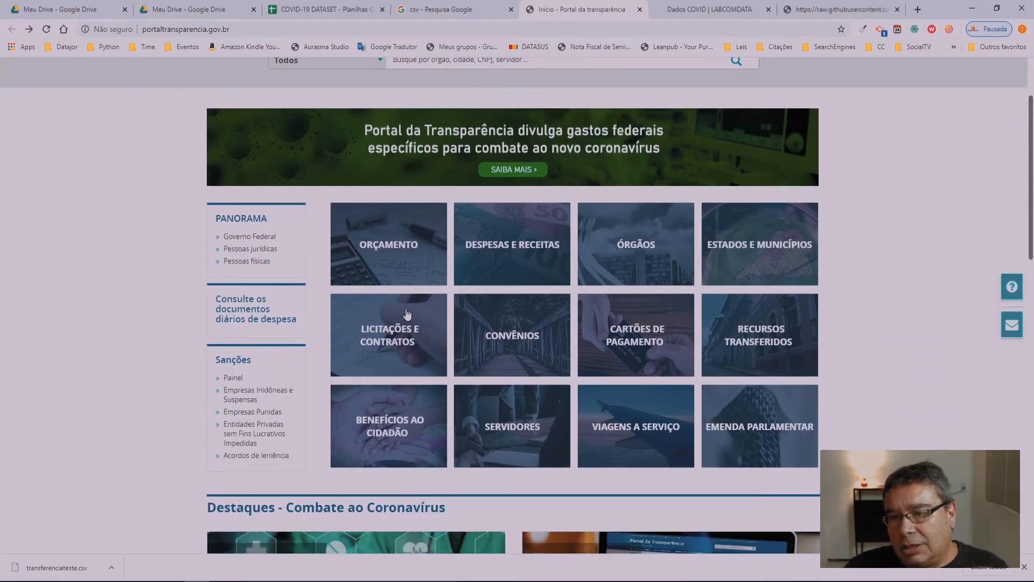
{"action": "scroll", "coordinate": [406, 313], "scroll_direction": "up", "scroll_amount": 1}
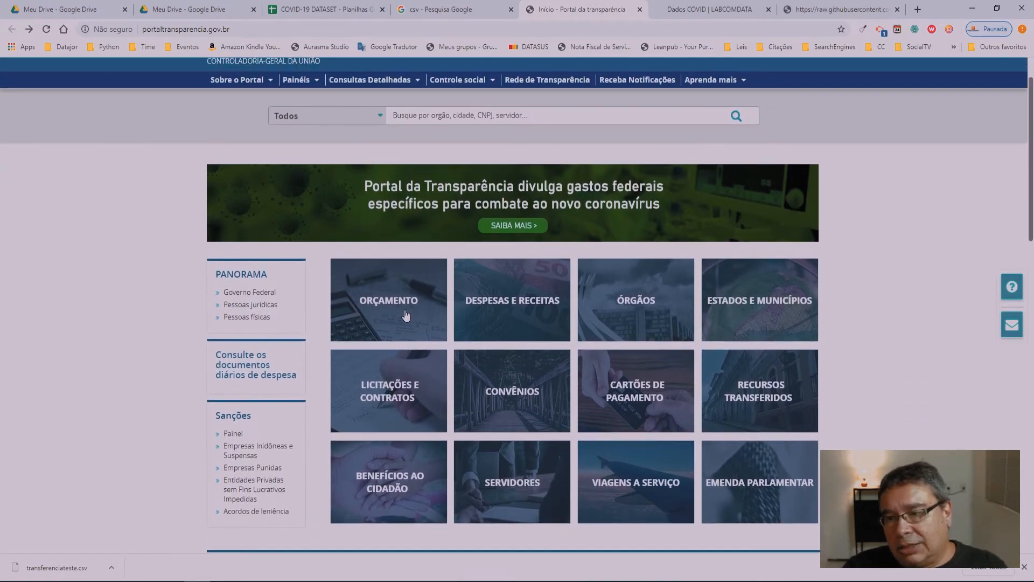
{"action": "scroll", "coordinate": [406, 315], "scroll_direction": "up", "scroll_amount": 1}
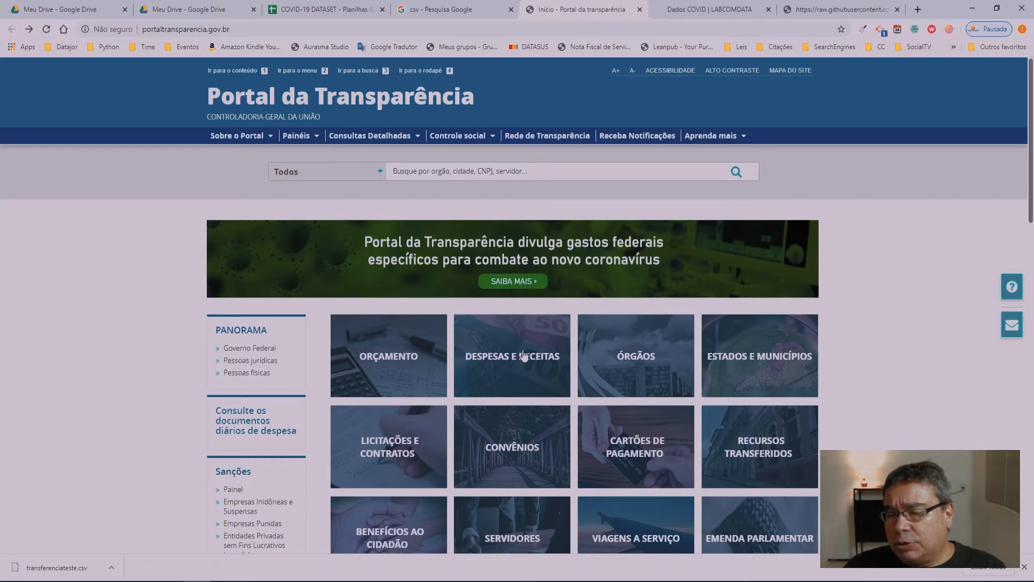
{"action": "scroll", "coordinate": [524, 356], "scroll_direction": "down", "scroll_amount": 1}
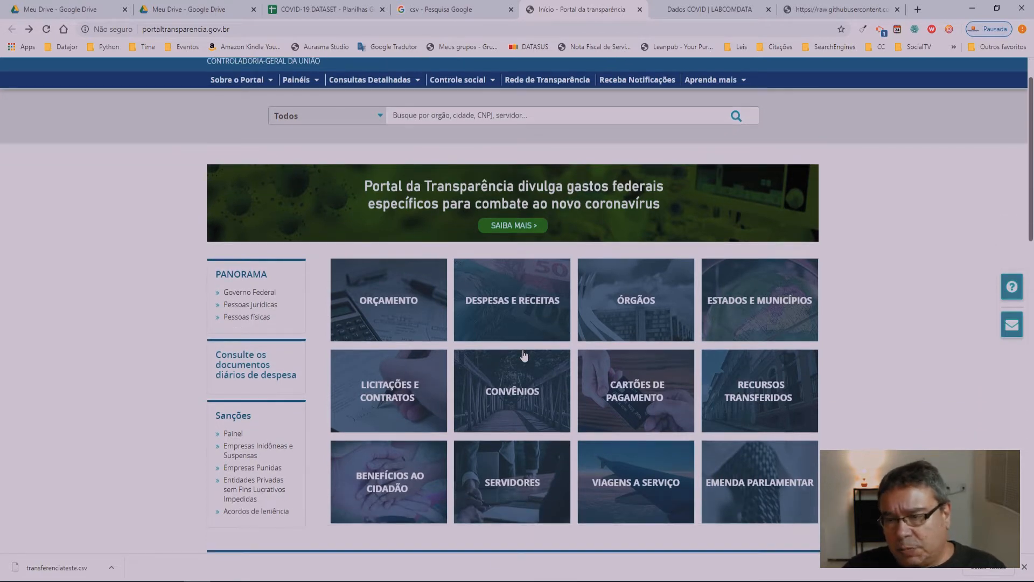
{"action": "scroll", "coordinate": [520, 356], "scroll_direction": "up", "scroll_amount": 1}
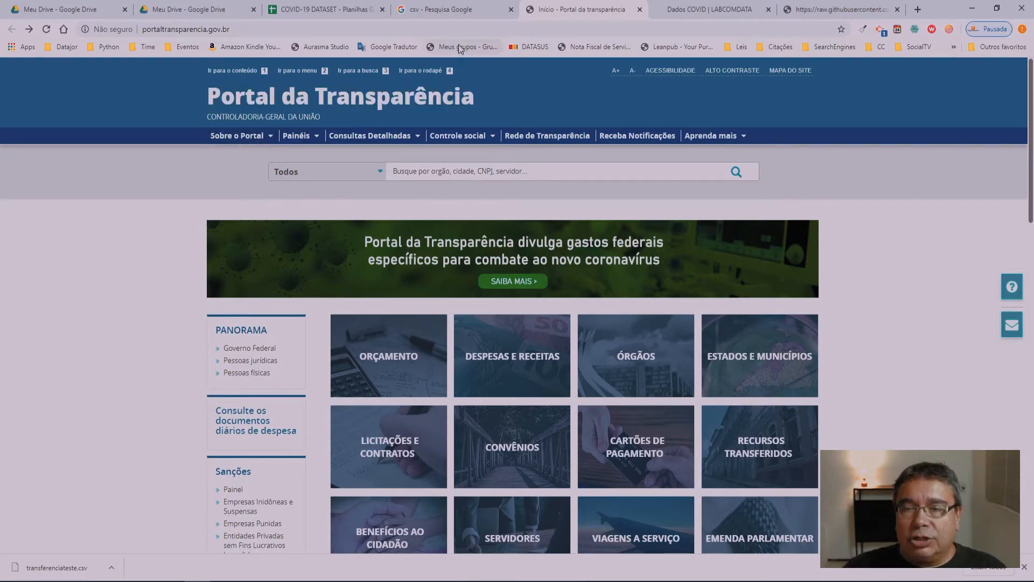
{"action": "left_click", "coordinate": [437, 171]}
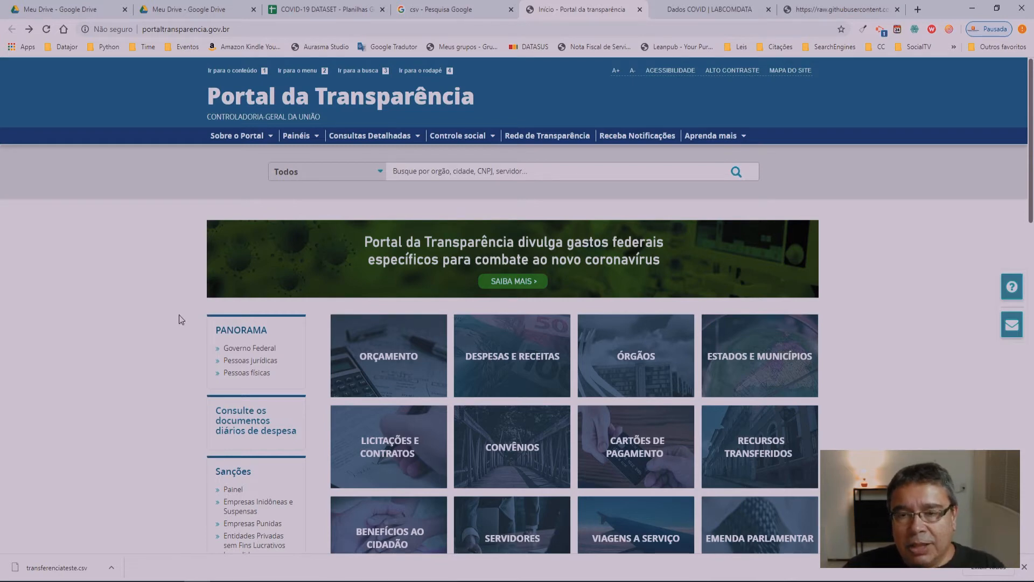
{"action": "scroll", "coordinate": [180, 319], "scroll_direction": "down", "scroll_amount": 2}
{"action": "scroll", "coordinate": [180, 318], "scroll_direction": "up", "scroll_amount": 2}
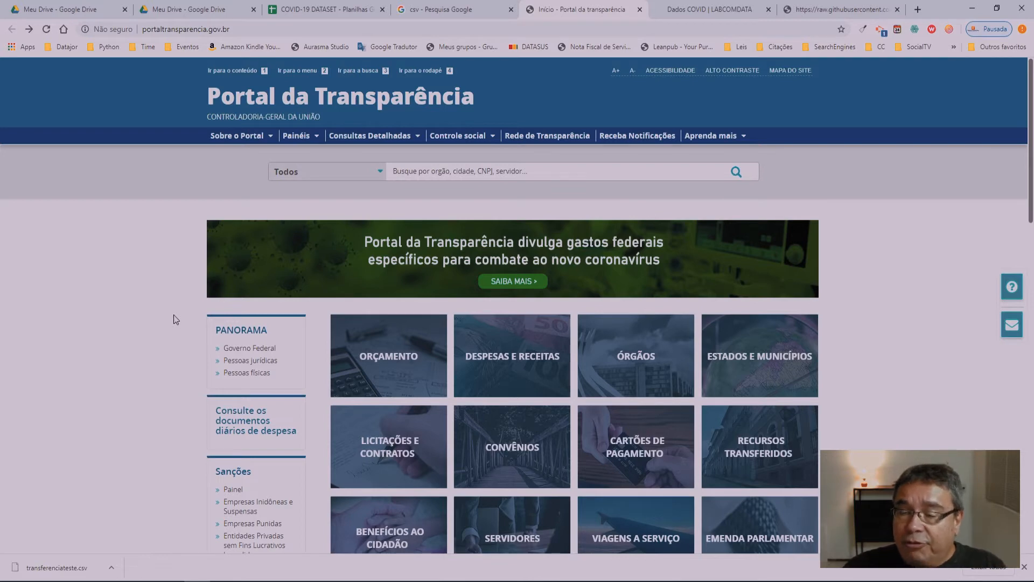
{"action": "scroll", "coordinate": [560, 312], "scroll_direction": "down", "scroll_amount": 2}
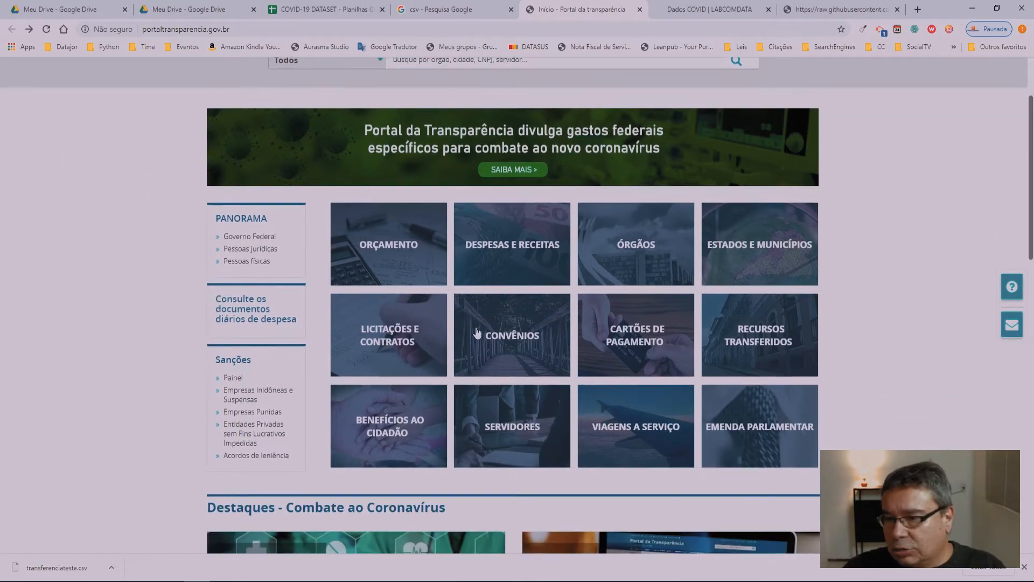
{"action": "scroll", "coordinate": [458, 331], "scroll_direction": "up", "scroll_amount": 1}
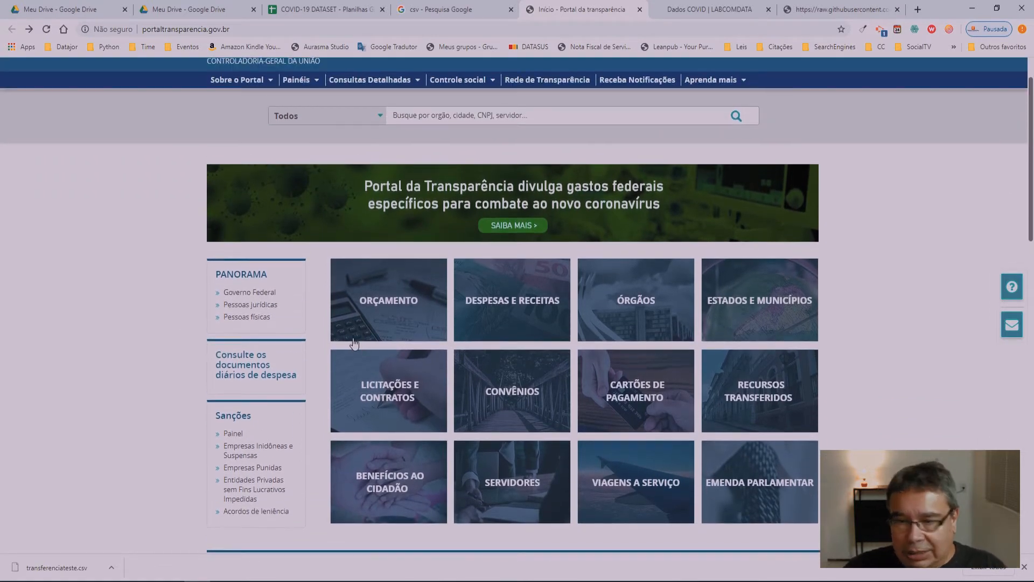
{"action": "scroll", "coordinate": [377, 333], "scroll_direction": "up", "scroll_amount": 1}
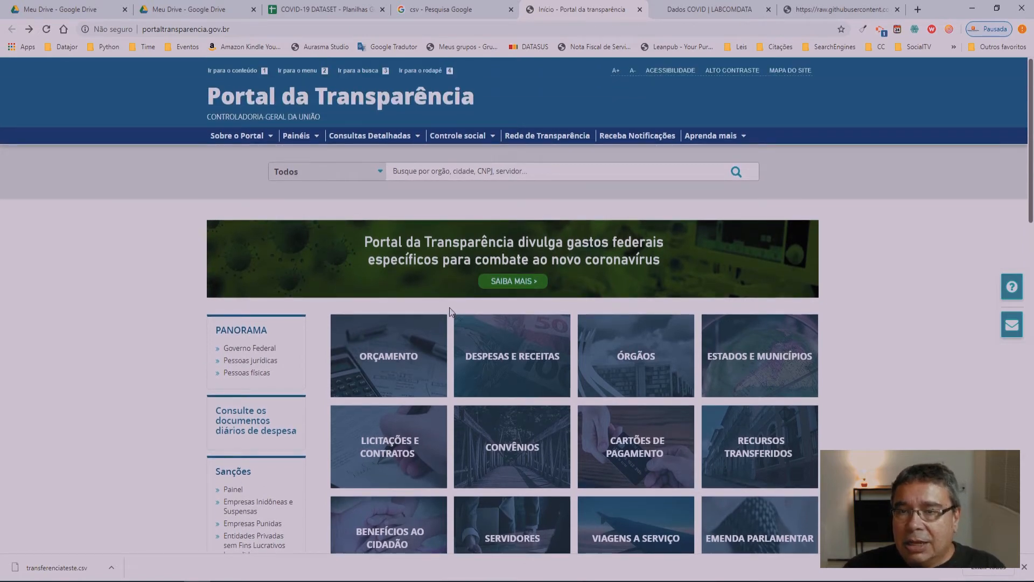
{"action": "scroll", "coordinate": [449, 307], "scroll_direction": "down", "scroll_amount": 2}
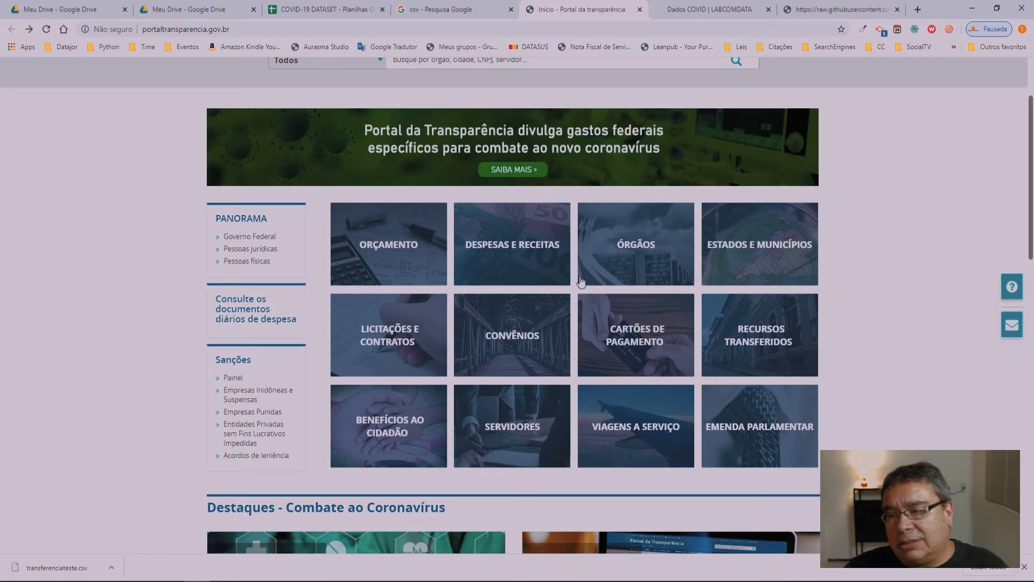
{"action": "scroll", "coordinate": [577, 279], "scroll_direction": "up", "scroll_amount": 2}
{"action": "scroll", "coordinate": [542, 310], "scroll_direction": "down", "scroll_amount": 2}
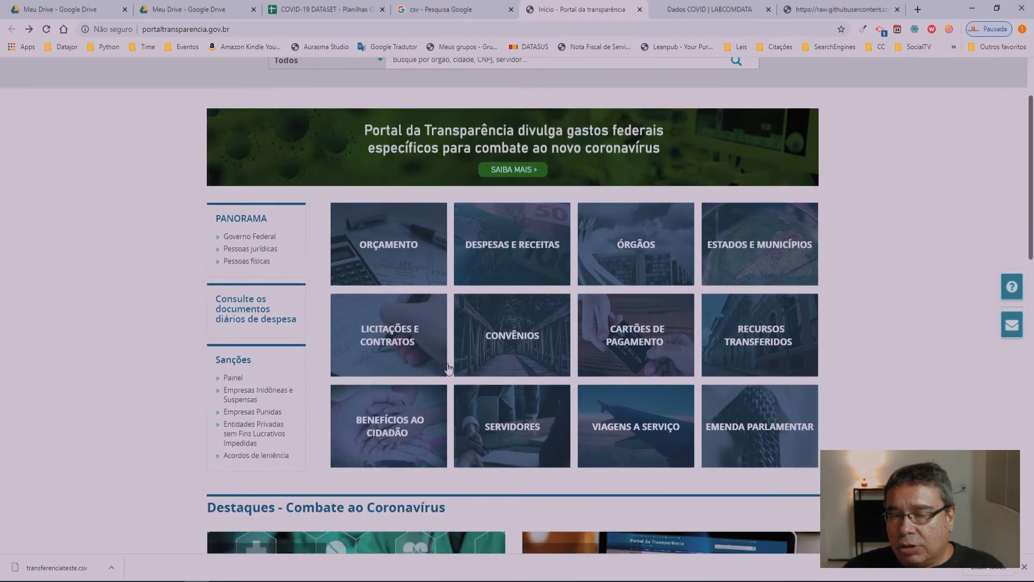
Open the Consulta for Recursos Transferidos and review its data table and applied filters
{"action": "mouse_move", "coordinate": [769, 335]}
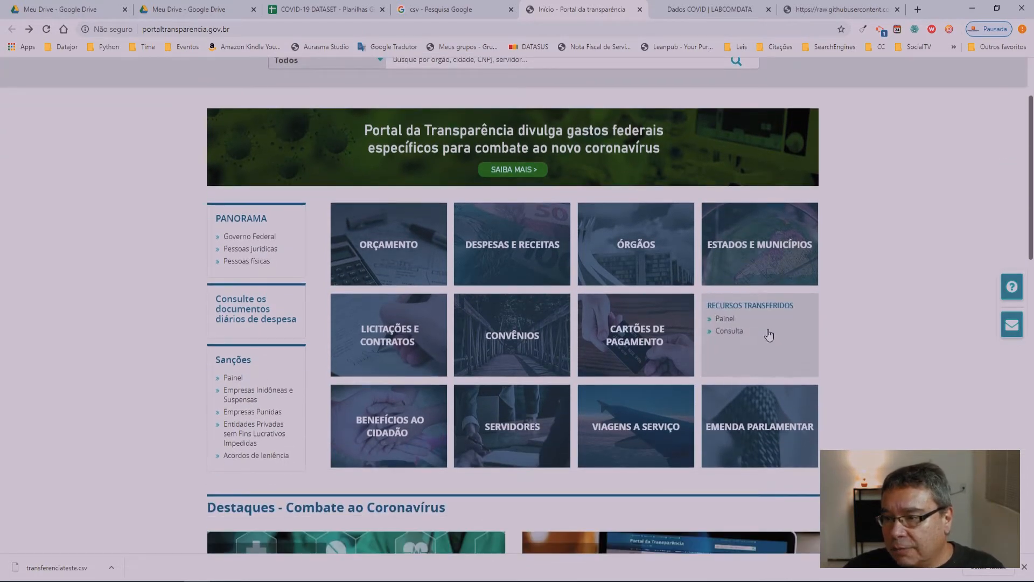
{"action": "left_click", "coordinate": [729, 332]}
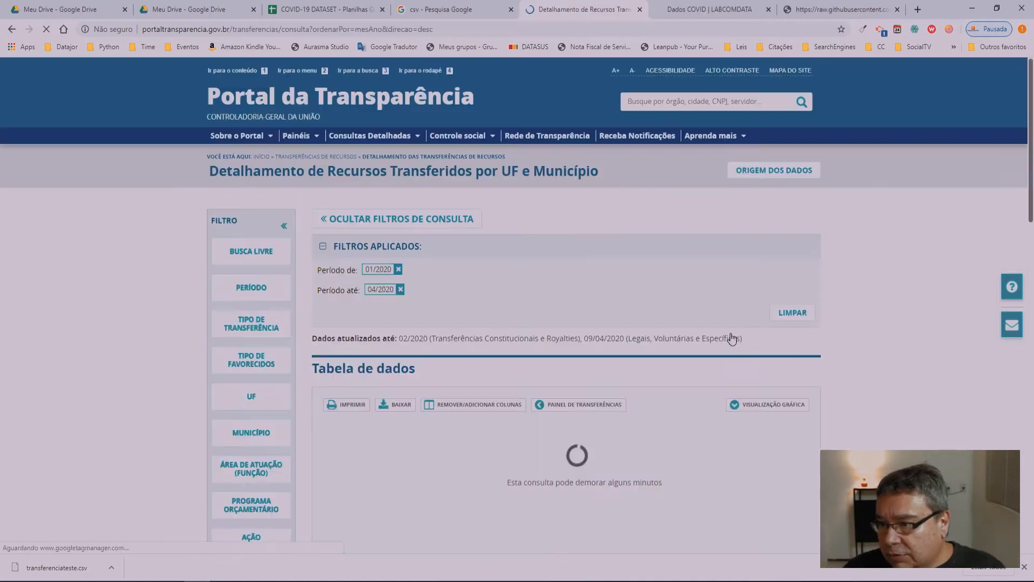
{"action": "scroll", "coordinate": [595, 258], "scroll_direction": "down", "scroll_amount": 15}
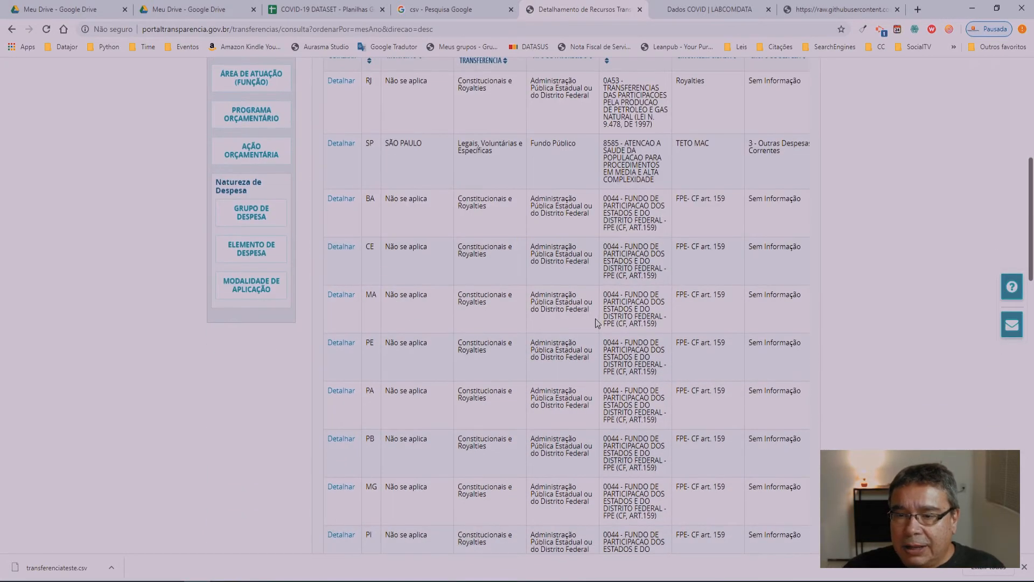
{"action": "scroll", "coordinate": [610, 312], "scroll_direction": "up", "scroll_amount": 15}
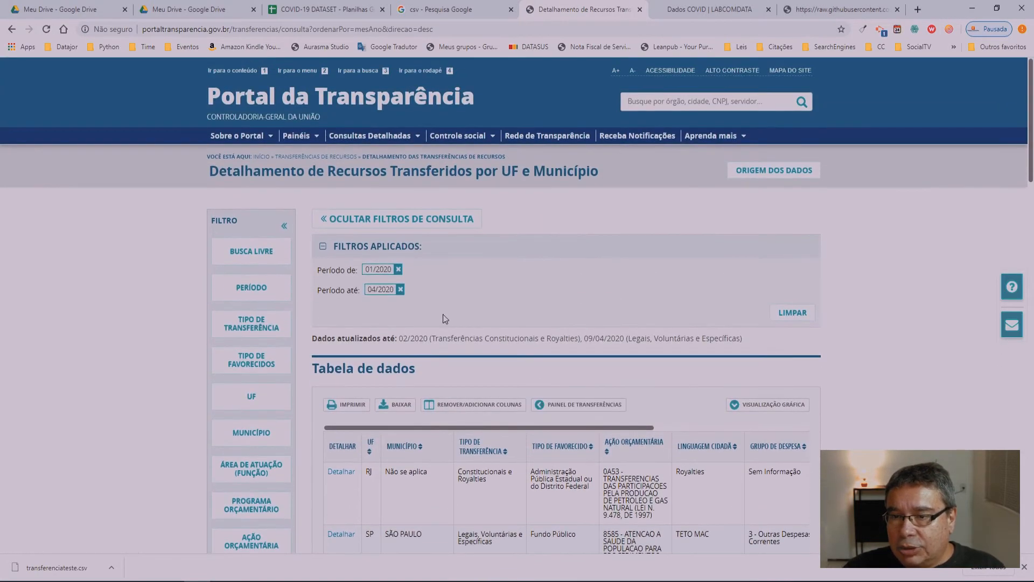
{"action": "scroll", "coordinate": [602, 334], "scroll_direction": "down", "scroll_amount": 1}
{"action": "scroll", "coordinate": [602, 334], "scroll_direction": "down", "scroll_amount": 1}
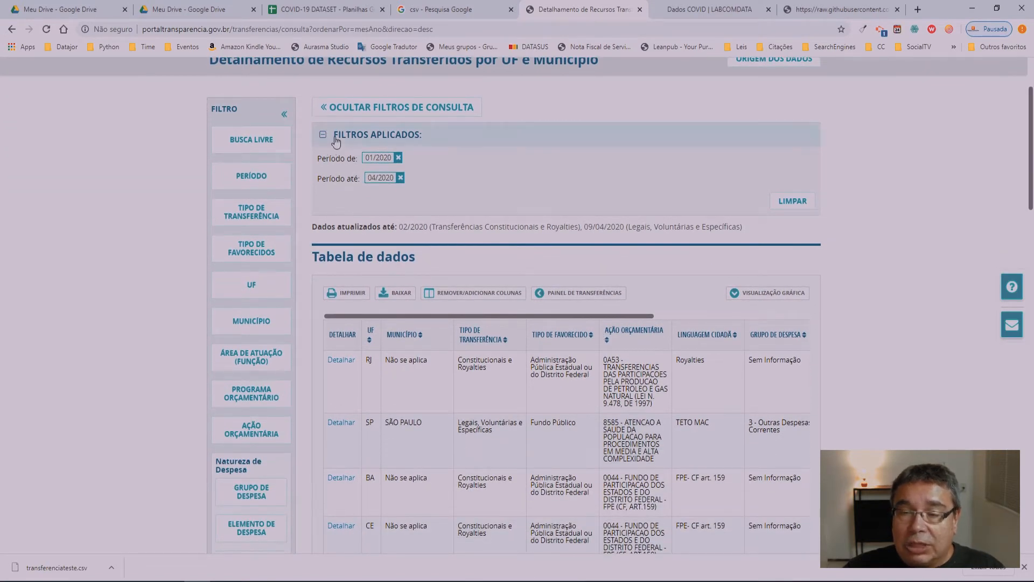
Add a Tipo de Favorecidos filter for Entidades Empresariais Privadas to the transfers query
{"action": "left_click", "coordinate": [250, 249]}
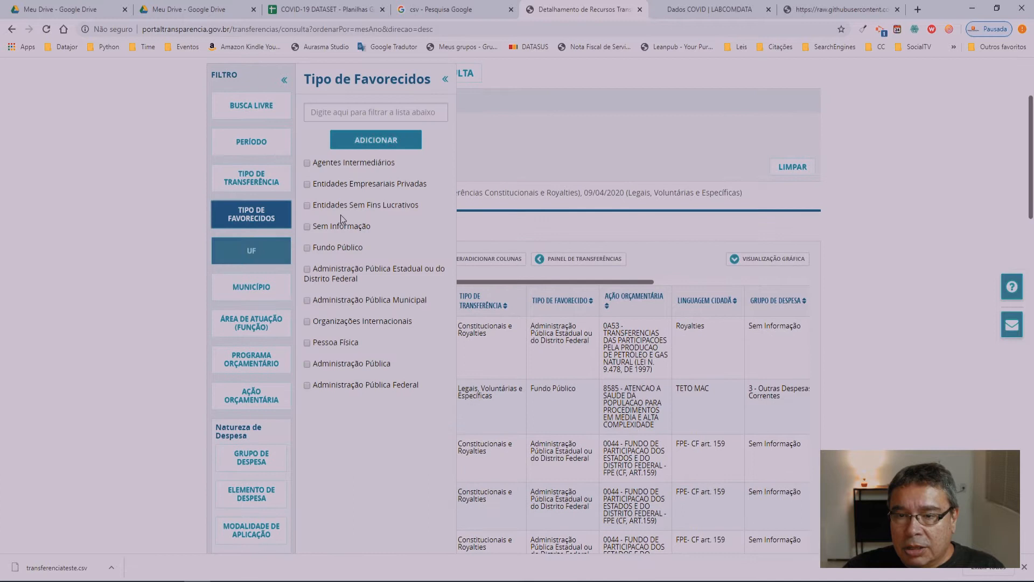
{"action": "left_click", "coordinate": [307, 185]}
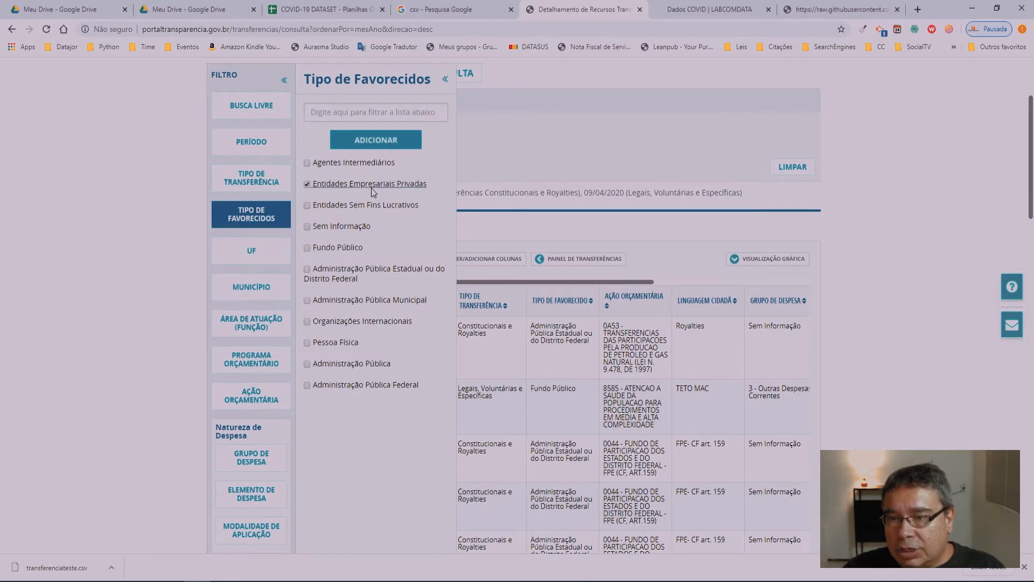
{"action": "left_click", "coordinate": [369, 142]}
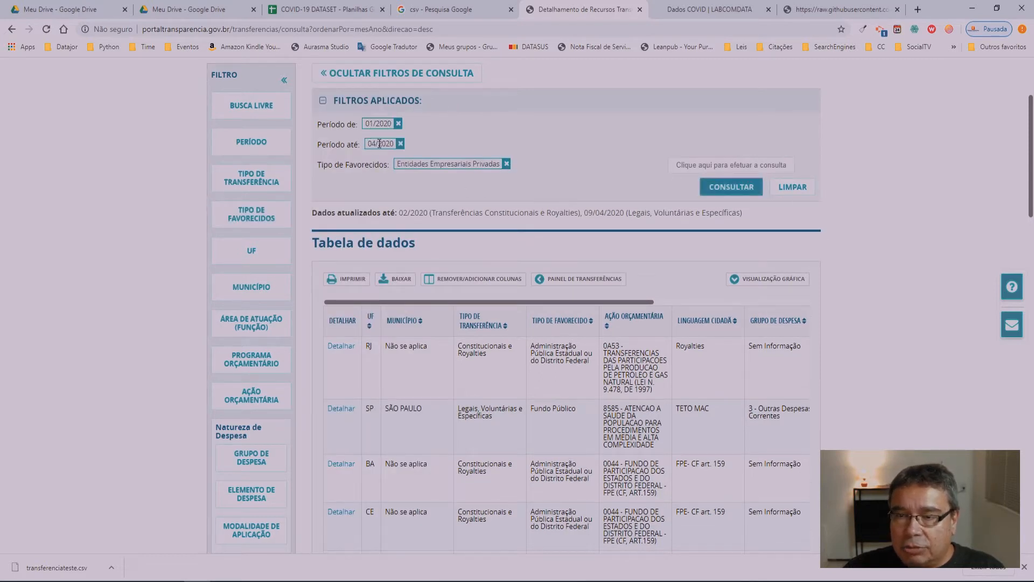
Add a UF filter for Maranhão to the transfers query
{"action": "key", "text": "ctrl+plus"}
{"action": "key", "text": "ctrl+plus"}
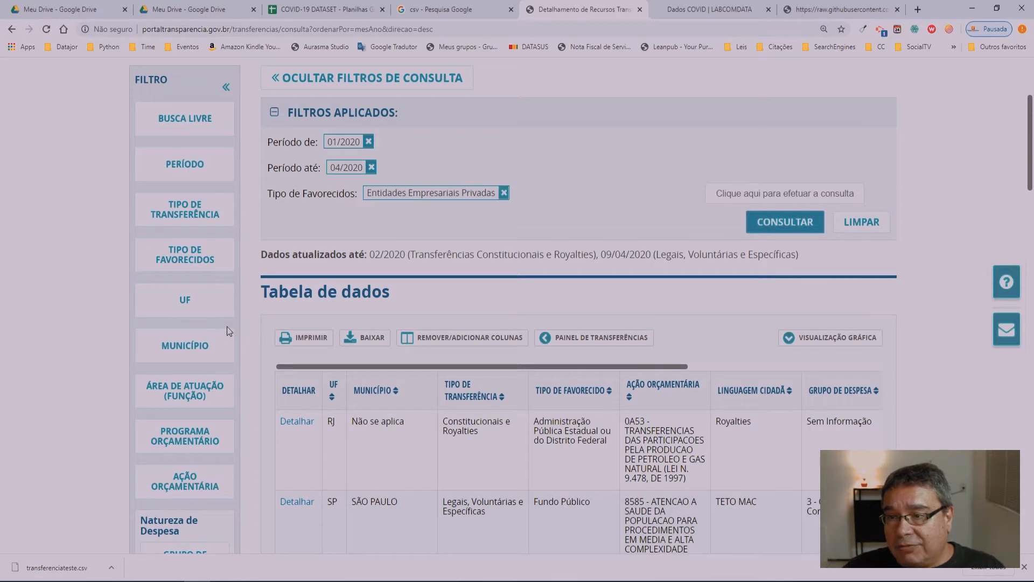
{"action": "left_click", "coordinate": [208, 304]}
{"action": "scroll", "coordinate": [351, 330], "scroll_direction": "down", "scroll_amount": 3}
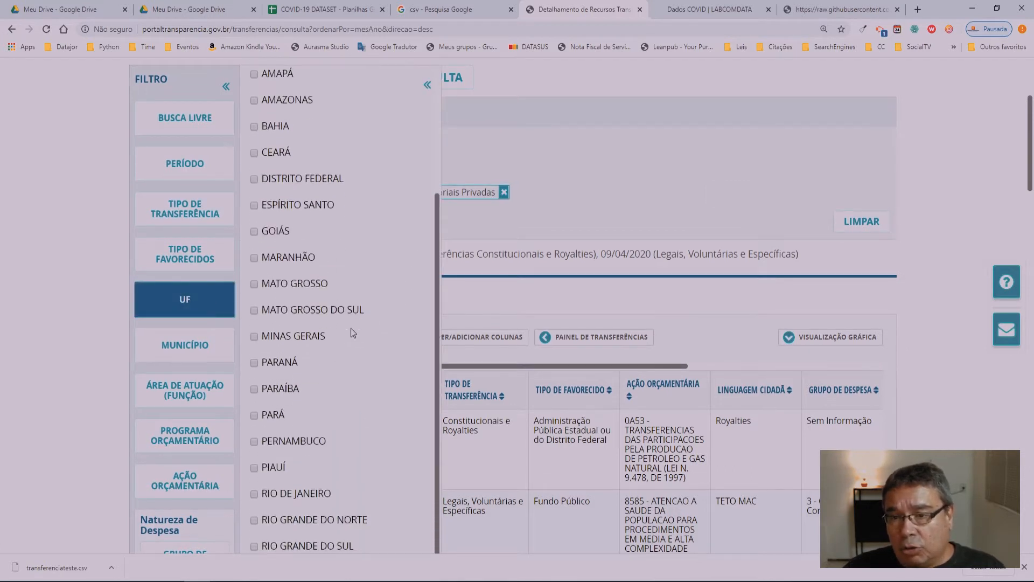
{"action": "left_click", "coordinate": [259, 258]}
{"action": "scroll", "coordinate": [409, 343], "scroll_direction": "down", "scroll_amount": 2}
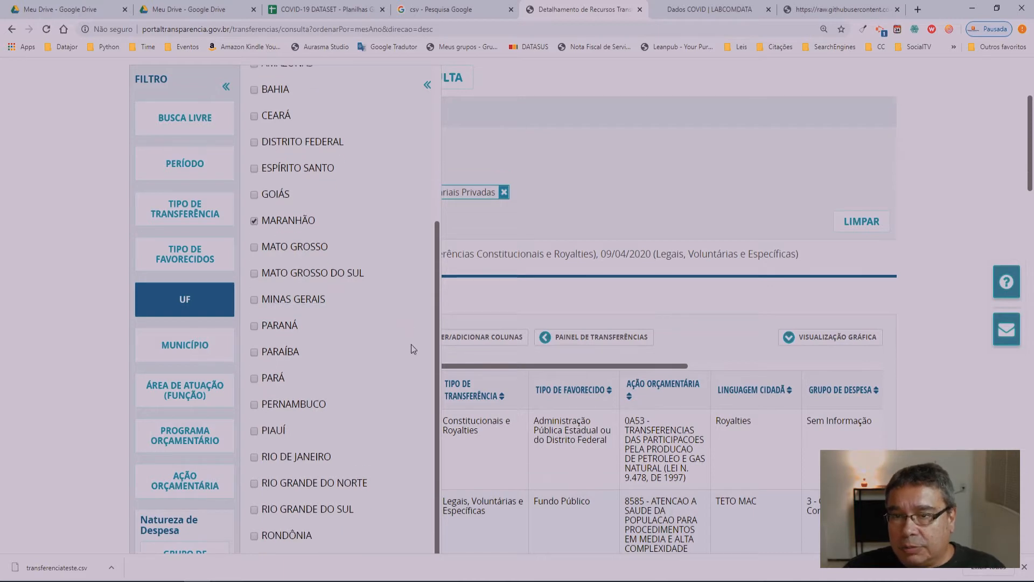
{"action": "key", "text": "ctrl+plus"}
{"action": "key", "text": "ctrl+minus"}
{"action": "key", "text": "ctrl+minus"}
{"action": "key", "text": "ctrl+minus"}
{"action": "key", "text": "ctrl+minus"}
{"action": "key", "text": "ctrl+minus"}
{"action": "key", "text": "ctrl+minus"}
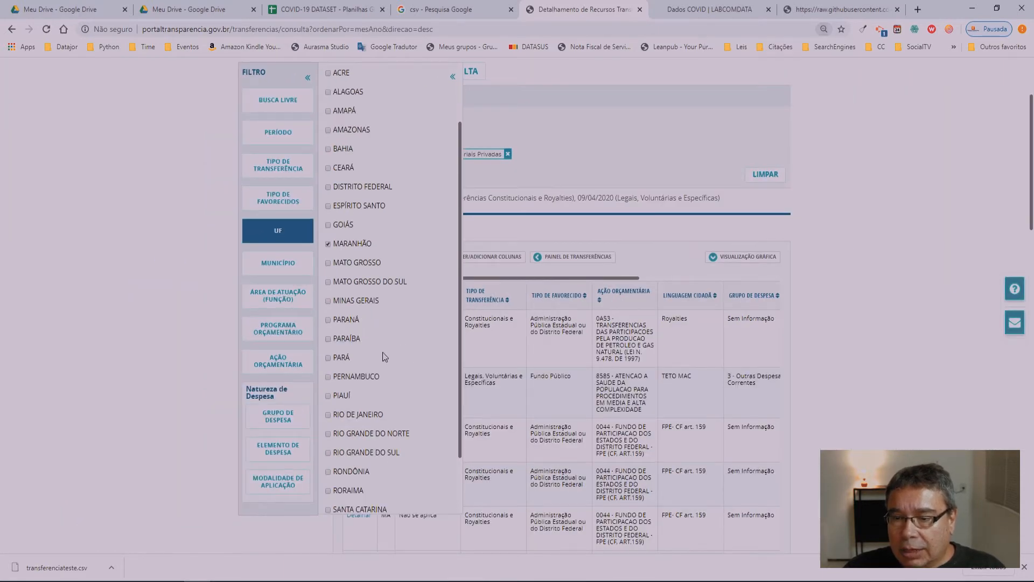
{"action": "scroll", "coordinate": [386, 348], "scroll_direction": "up", "scroll_amount": 2}
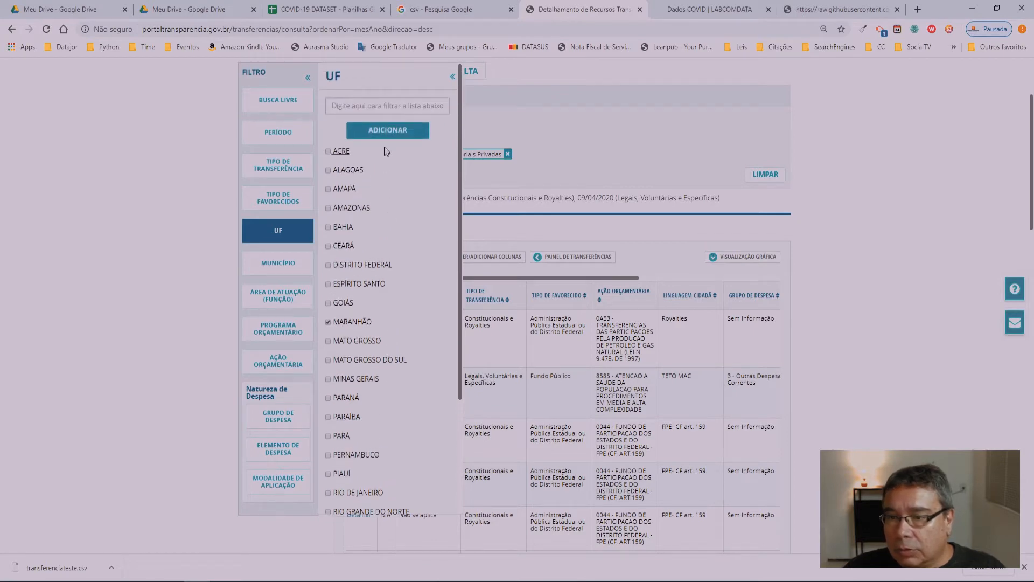
{"action": "left_click", "coordinate": [383, 130]}
Enlarge the page and run the transfers query with the applied filters
{"action": "key", "text": "ctrl+plus"}
{"action": "key", "text": "ctrl+plus"}
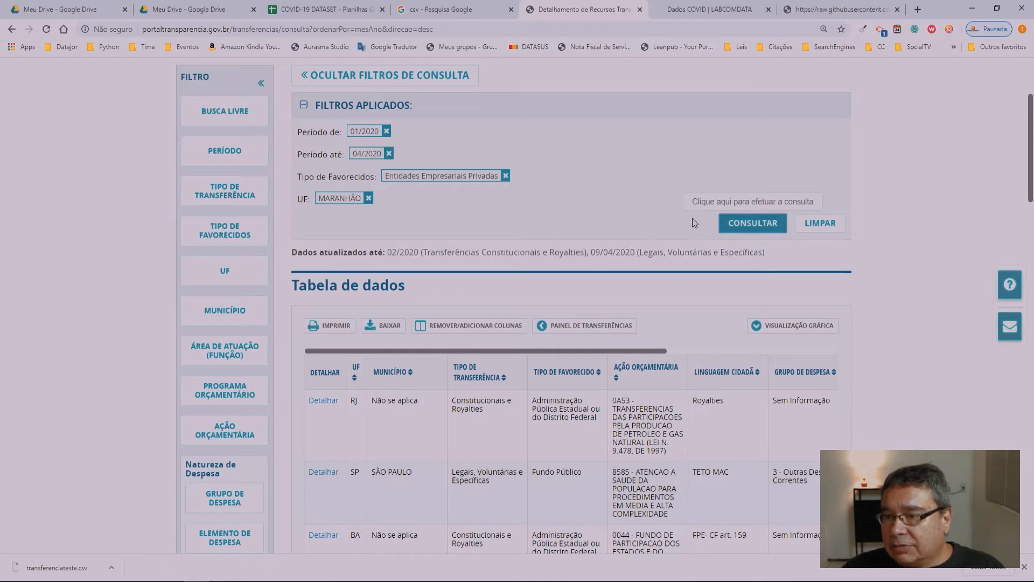
{"action": "left_click", "coordinate": [746, 224]}
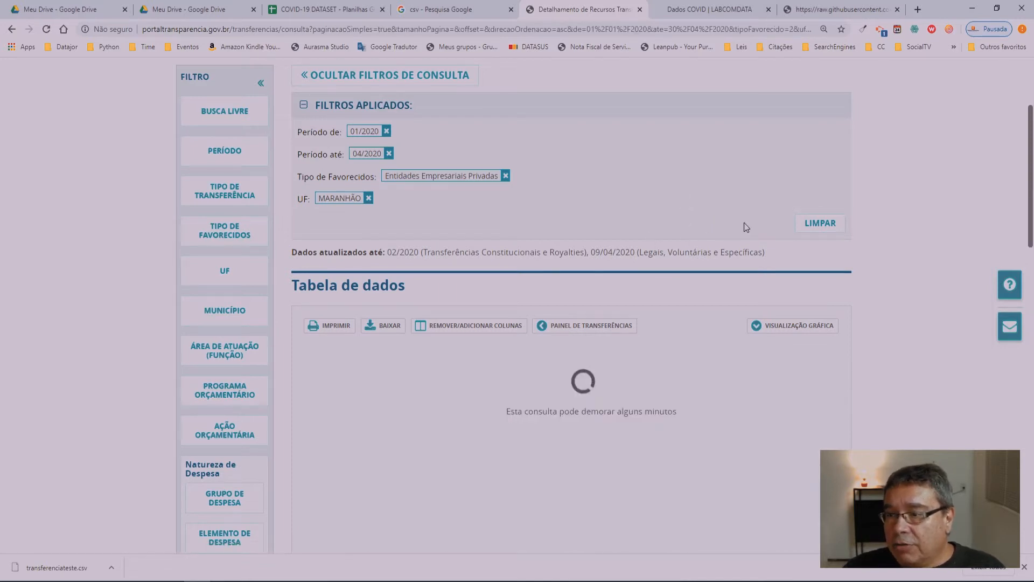
Examine the filtered transfers in Tabela de dados, its download option, and the Visualização gráfica section
{"action": "scroll", "coordinate": [652, 252], "scroll_direction": "down", "scroll_amount": 3}
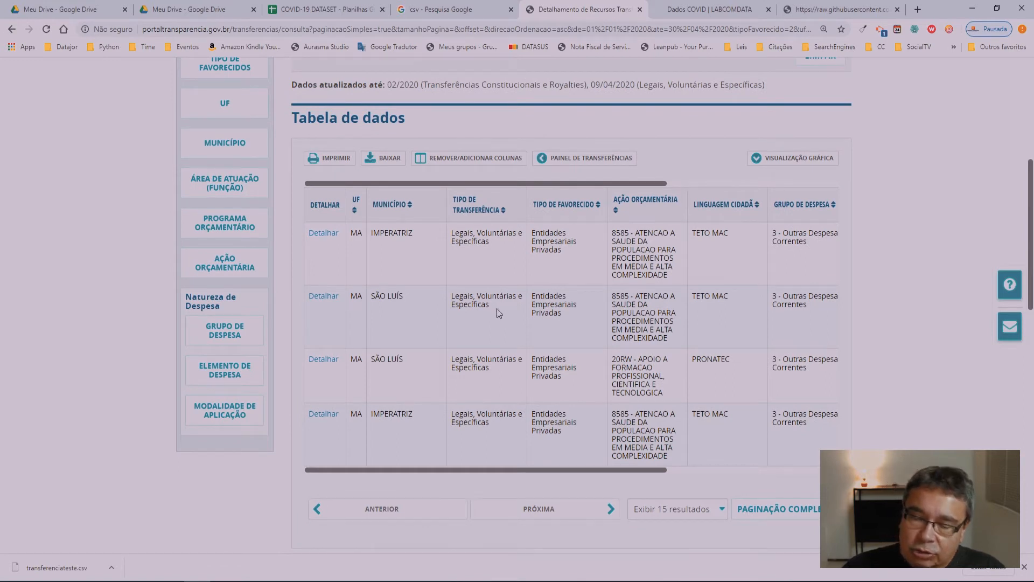
{"action": "scroll", "coordinate": [501, 310], "scroll_direction": "up", "scroll_amount": 3}
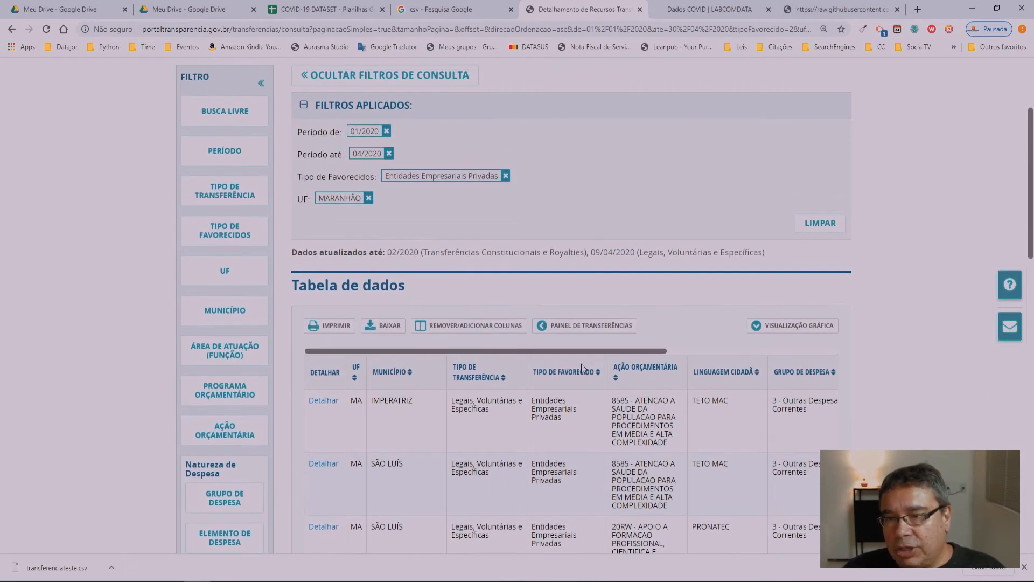
{"action": "scroll", "coordinate": [515, 406], "scroll_direction": "down", "scroll_amount": 2}
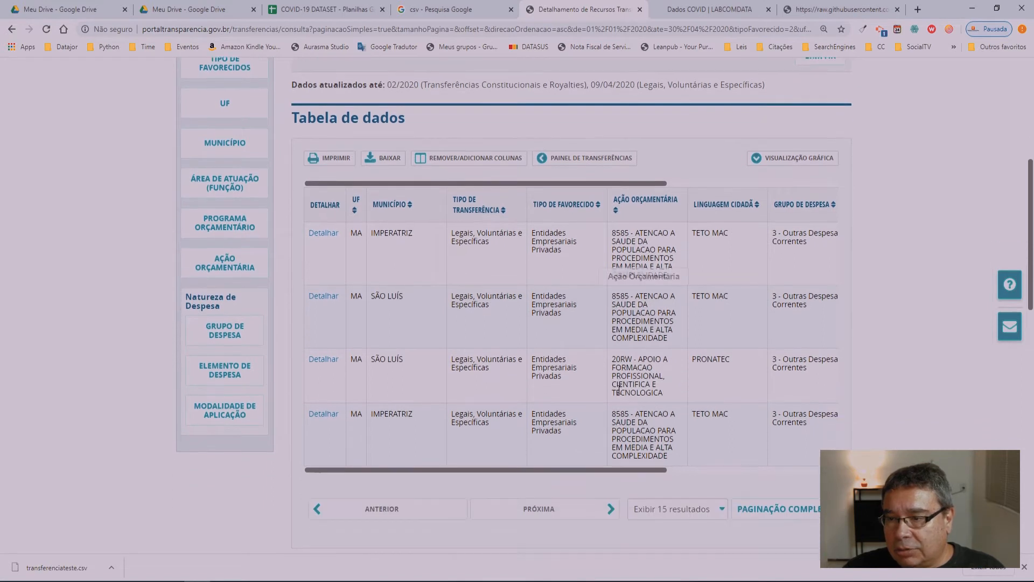
{"action": "scroll", "coordinate": [617, 390], "scroll_direction": "down", "scroll_amount": 1}
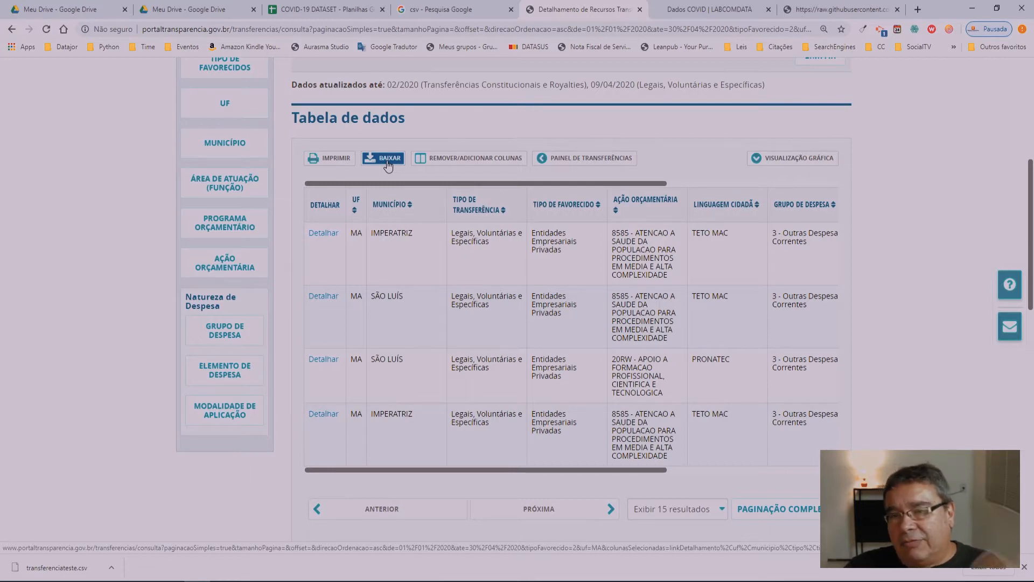
{"action": "scroll", "coordinate": [545, 258], "scroll_direction": "down", "scroll_amount": 7}
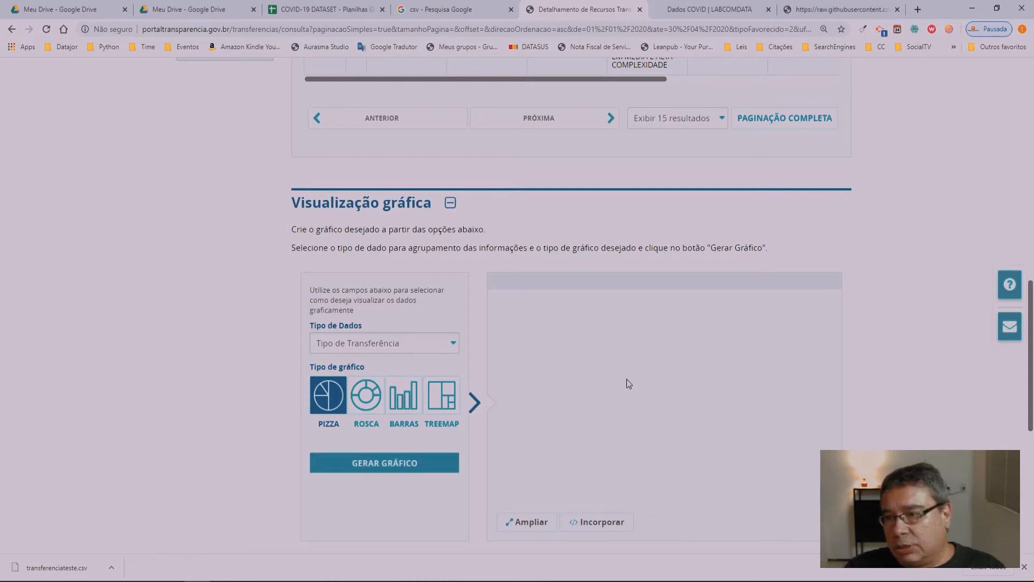
{"action": "scroll", "coordinate": [676, 361], "scroll_direction": "down", "scroll_amount": 2}
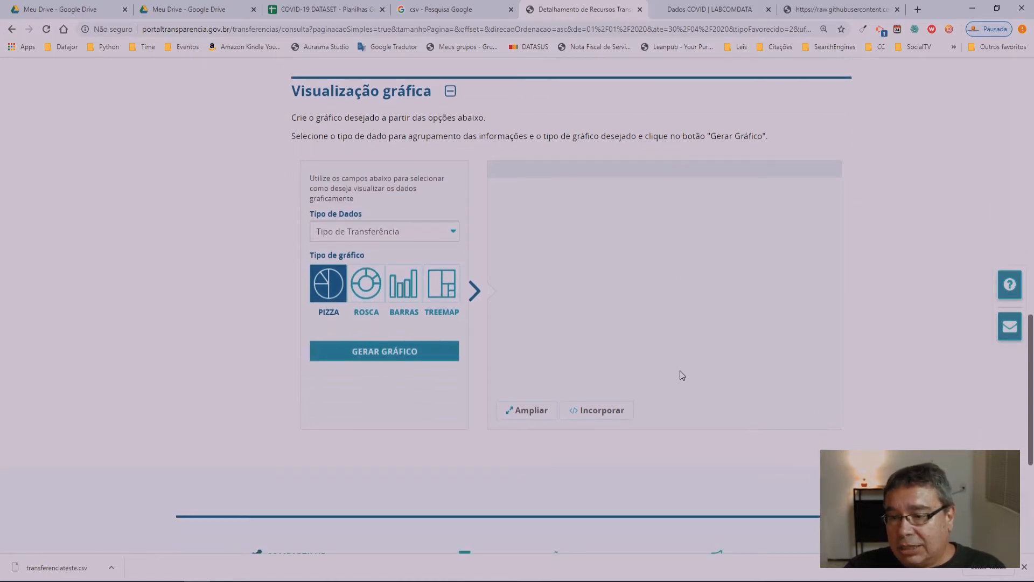
{"action": "scroll", "coordinate": [670, 365], "scroll_direction": "up", "scroll_amount": 2}
{"action": "scroll", "coordinate": [667, 364], "scroll_direction": "up", "scroll_amount": 8}
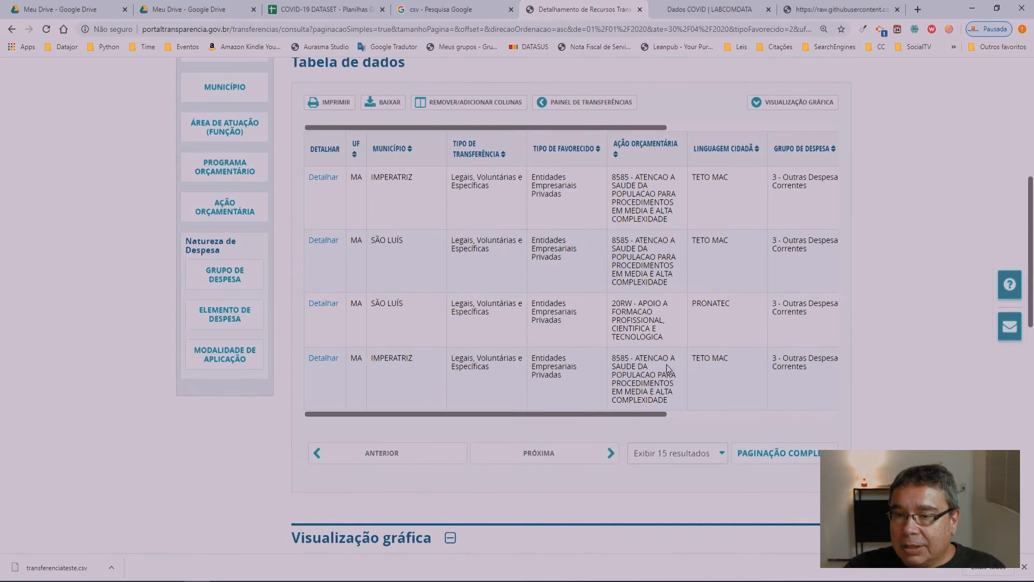
Download the filtered transfers from Tabela de dados as transferenciateste.csv, replacing the existing file of that name
{"action": "scroll", "coordinate": [664, 366], "scroll_direction": "down", "scroll_amount": 7}
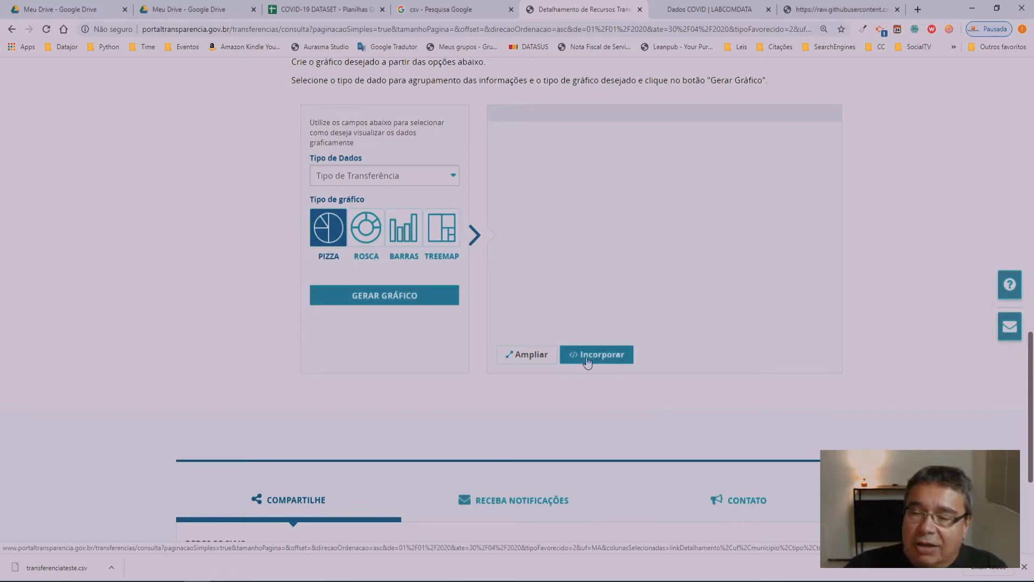
{"action": "scroll", "coordinate": [588, 317], "scroll_direction": "up", "scroll_amount": 6}
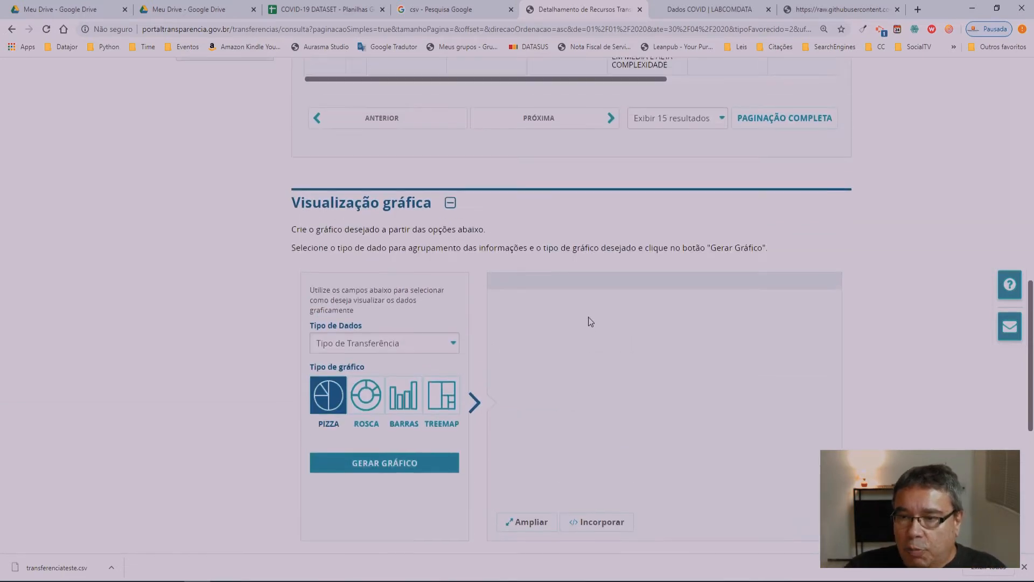
{"action": "scroll", "coordinate": [590, 319], "scroll_direction": "up", "scroll_amount": 3}
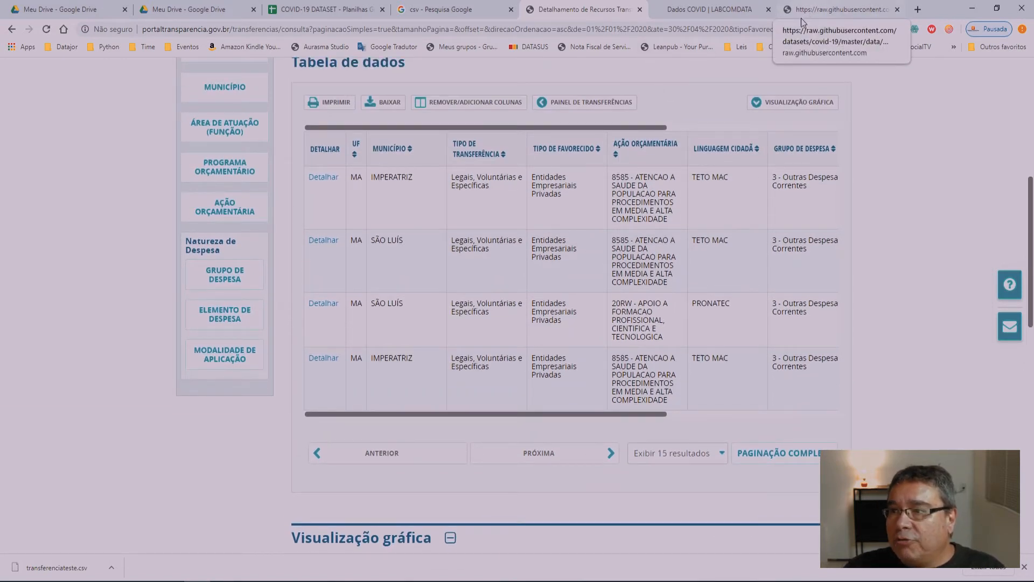
{"action": "scroll", "coordinate": [488, 281], "scroll_direction": "down", "scroll_amount": 2}
{"action": "scroll", "coordinate": [477, 286], "scroll_direction": "up", "scroll_amount": 3}
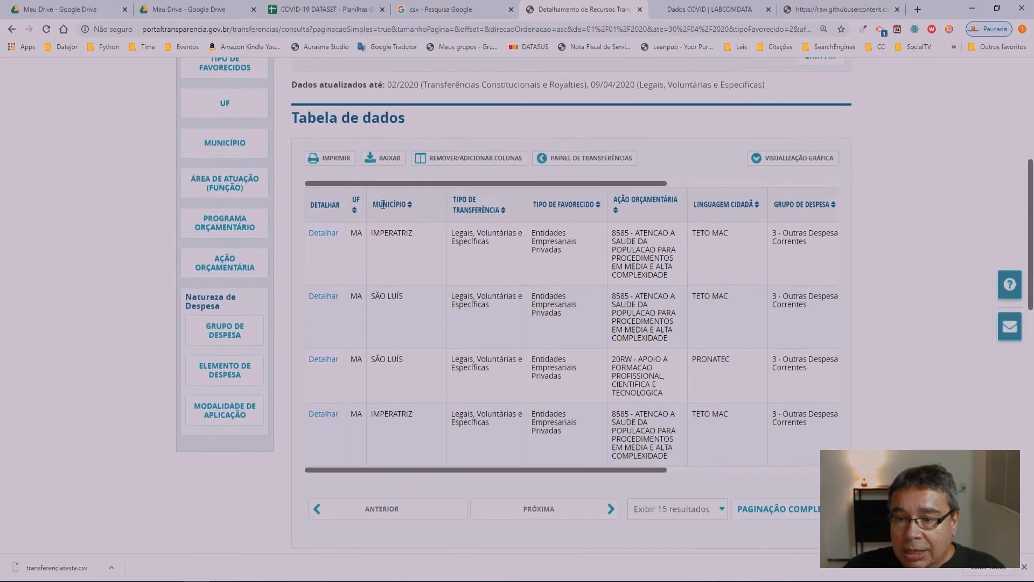
{"action": "left_click", "coordinate": [386, 160]}
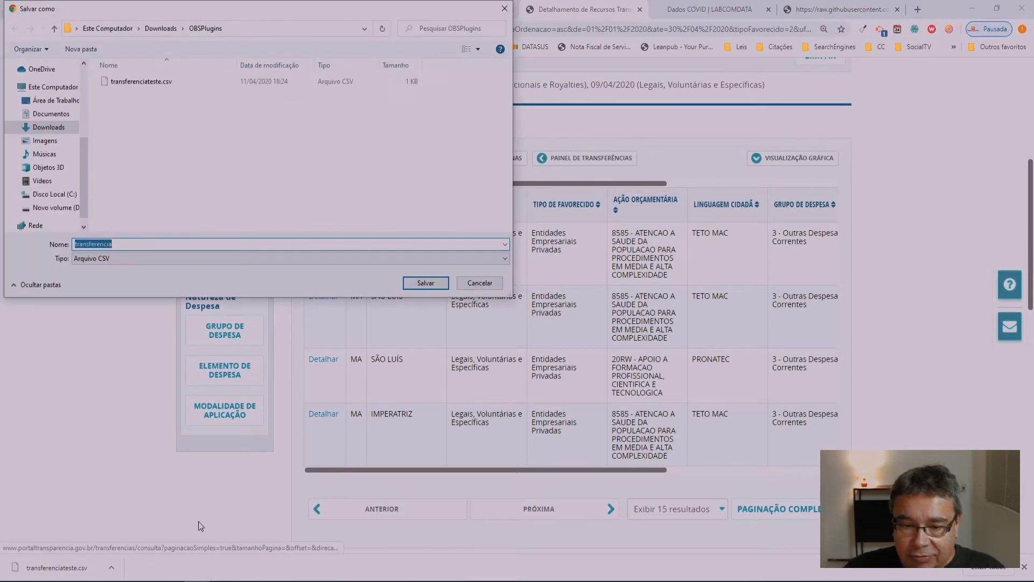
{"action": "left_click", "coordinate": [140, 83]}
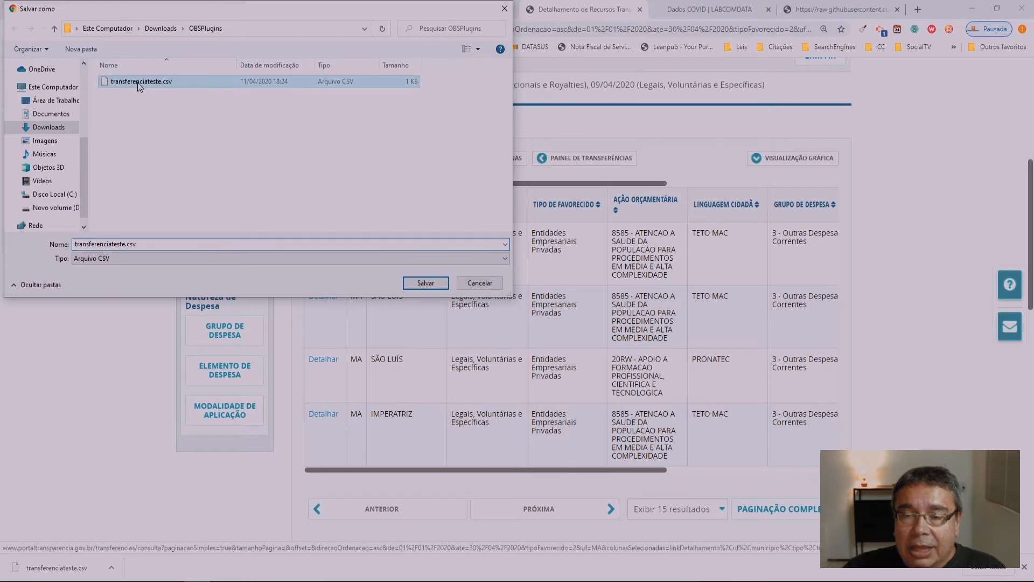
{"action": "left_click", "coordinate": [423, 284]}
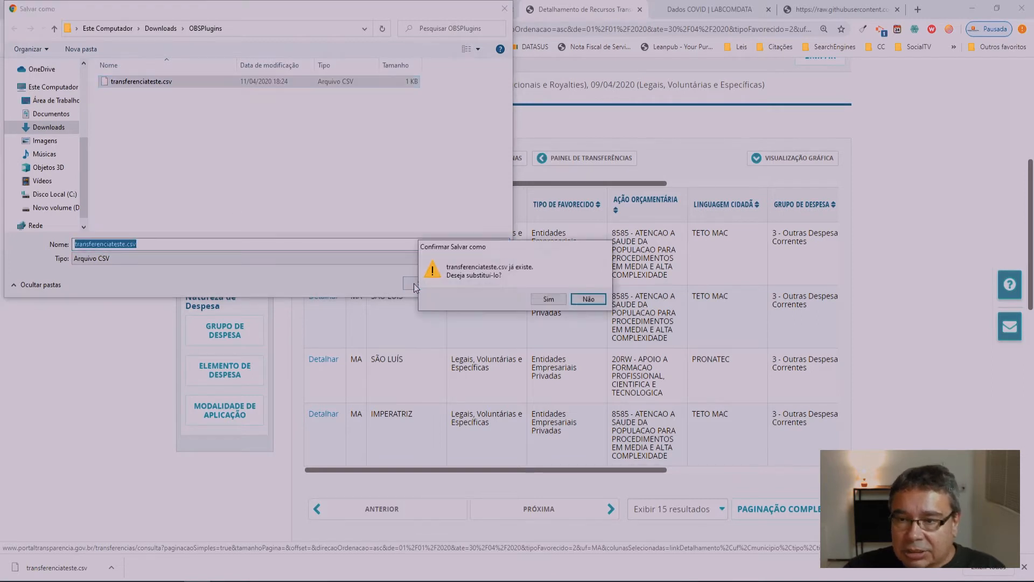
{"action": "left_click", "coordinate": [548, 299]}
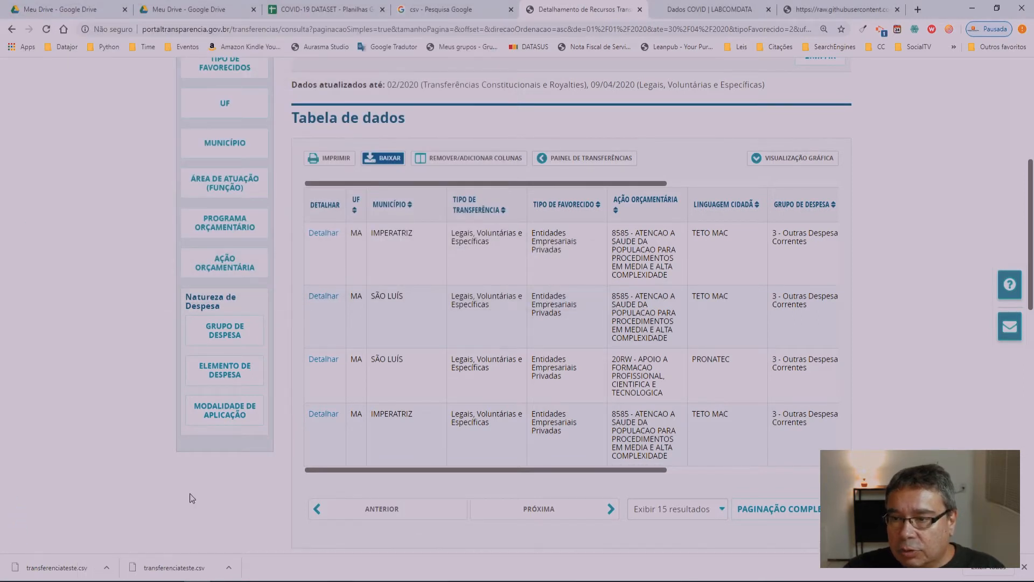
Show the downloaded transferenciateste.csv in its OBSPlugins folder
{"action": "left_click", "coordinate": [112, 568]}
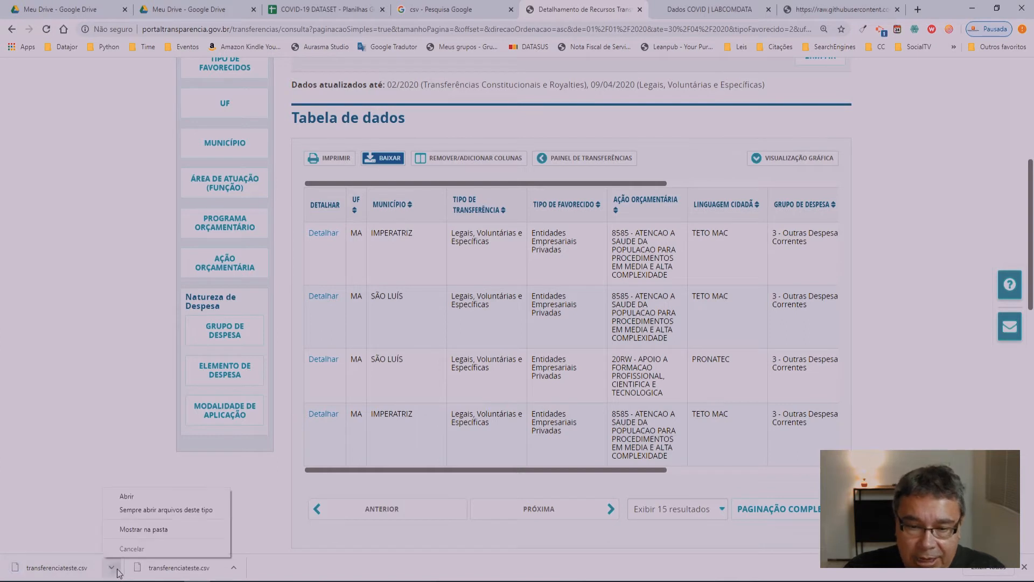
{"action": "left_click", "coordinate": [140, 530]}
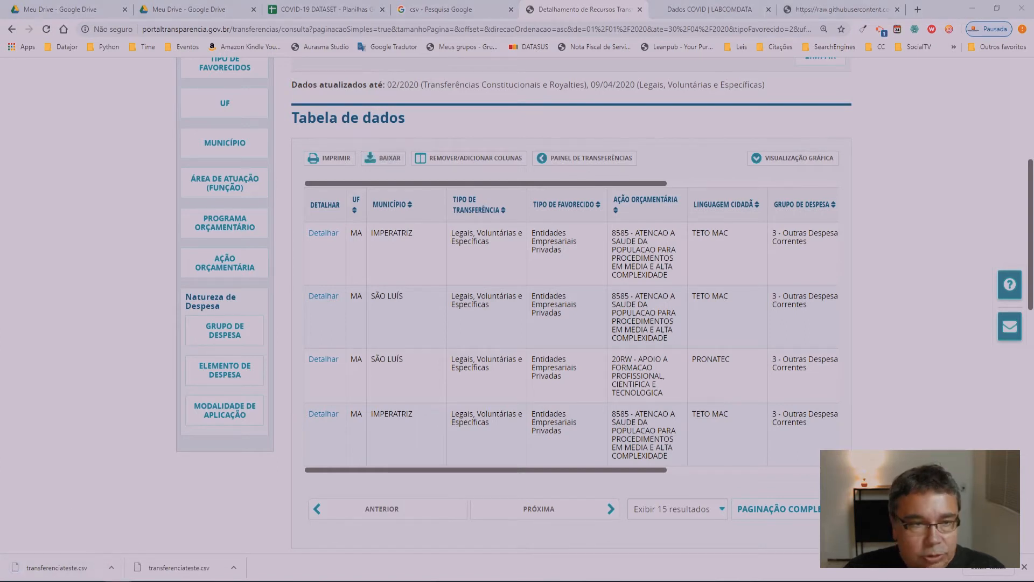
{"action": "left_click_drag", "start_coordinate": [315, 41], "coordinate": [339, 67]}
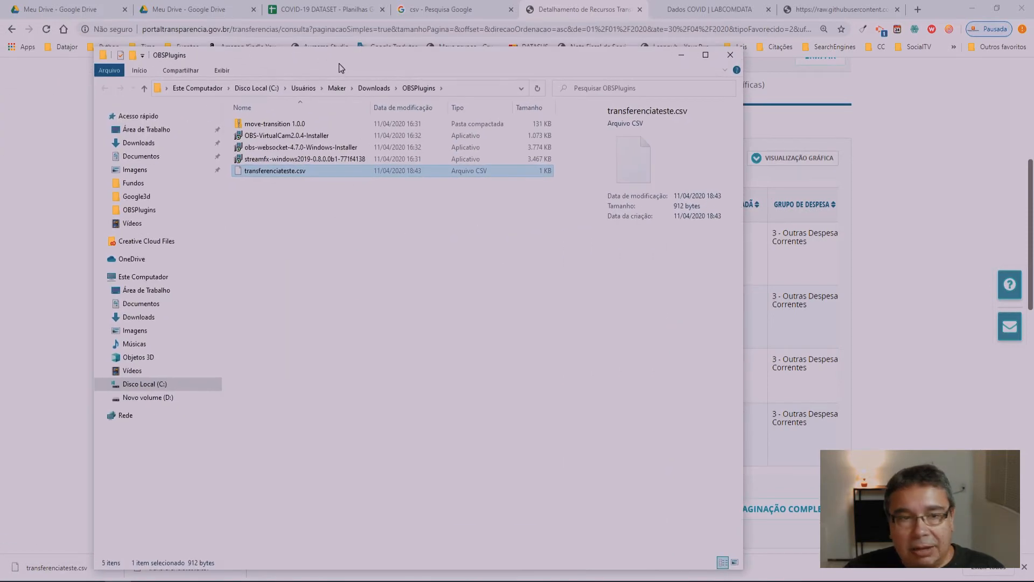
Open transferenciateste.csv with Bloco de notas, keeping it as the default for .csv files, and enlarge the text to 180%
{"action": "right_click", "coordinate": [280, 173]}
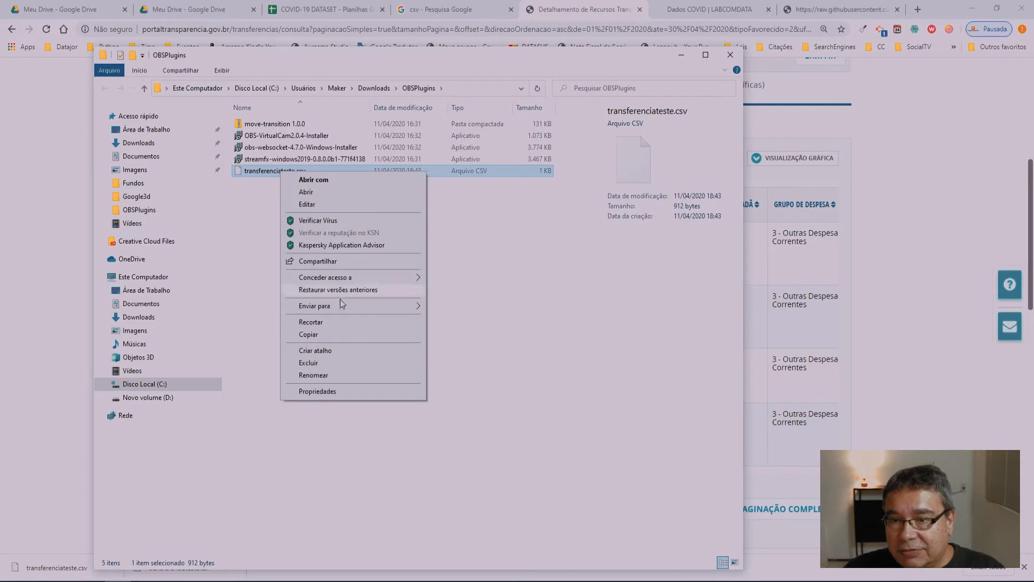
{"action": "left_click", "coordinate": [261, 177]}
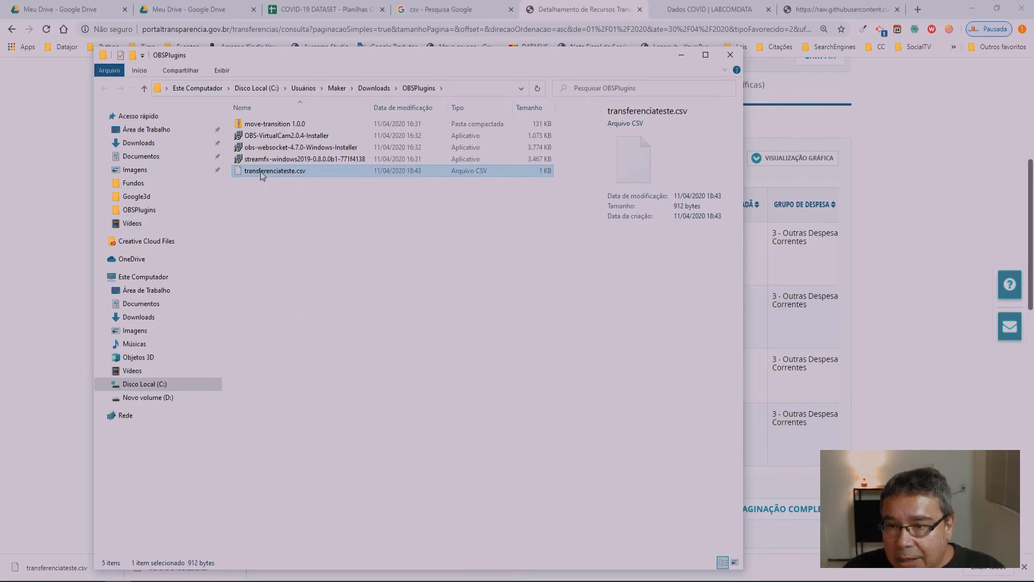
{"action": "right_click", "coordinate": [262, 176]}
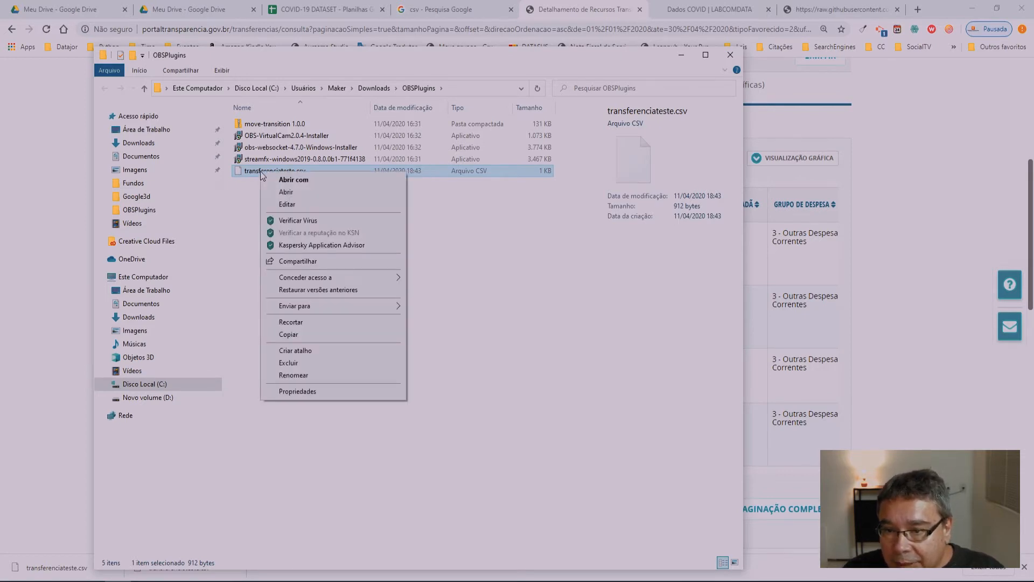
{"action": "left_click", "coordinate": [288, 179]}
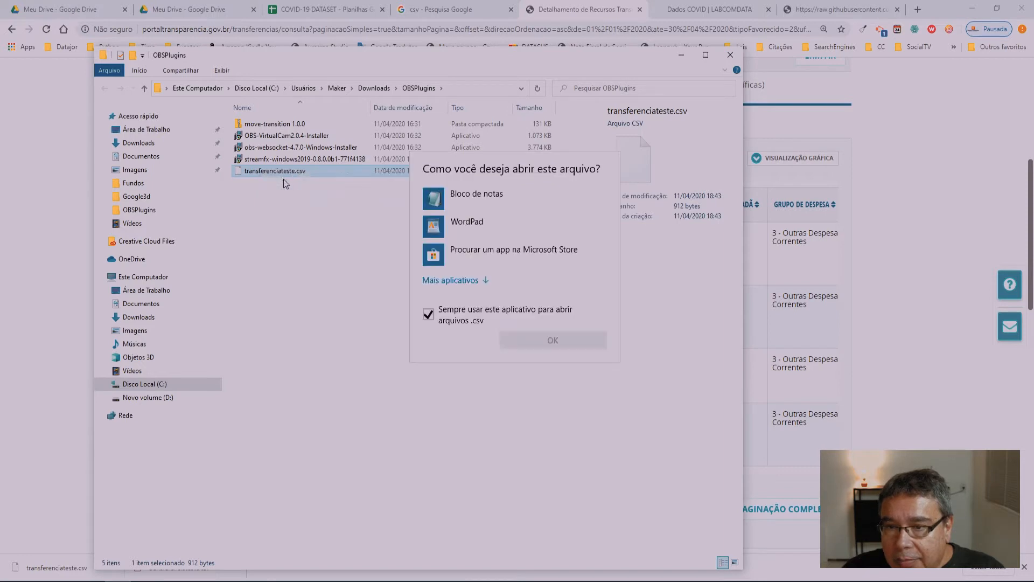
{"action": "left_click", "coordinate": [458, 201]}
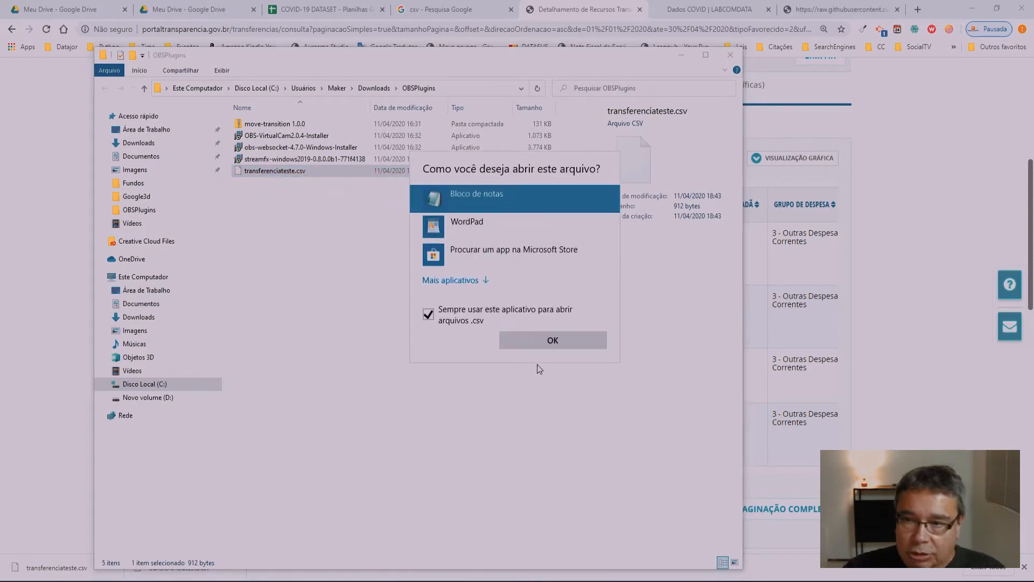
{"action": "left_click", "coordinate": [529, 345]}
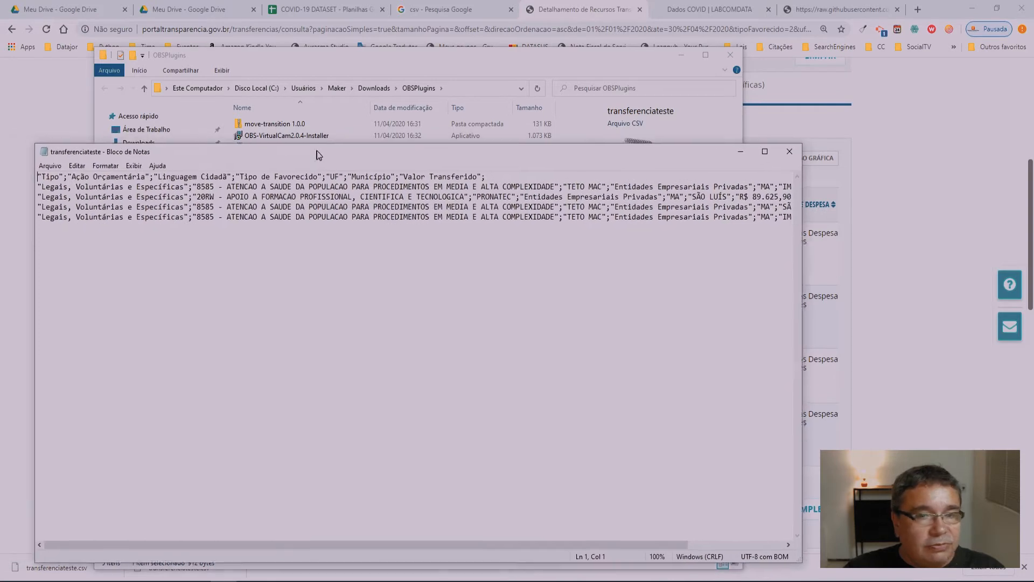
{"action": "scroll", "coordinate": [366, 296], "scroll_direction": "up", "scroll_amount": 5}
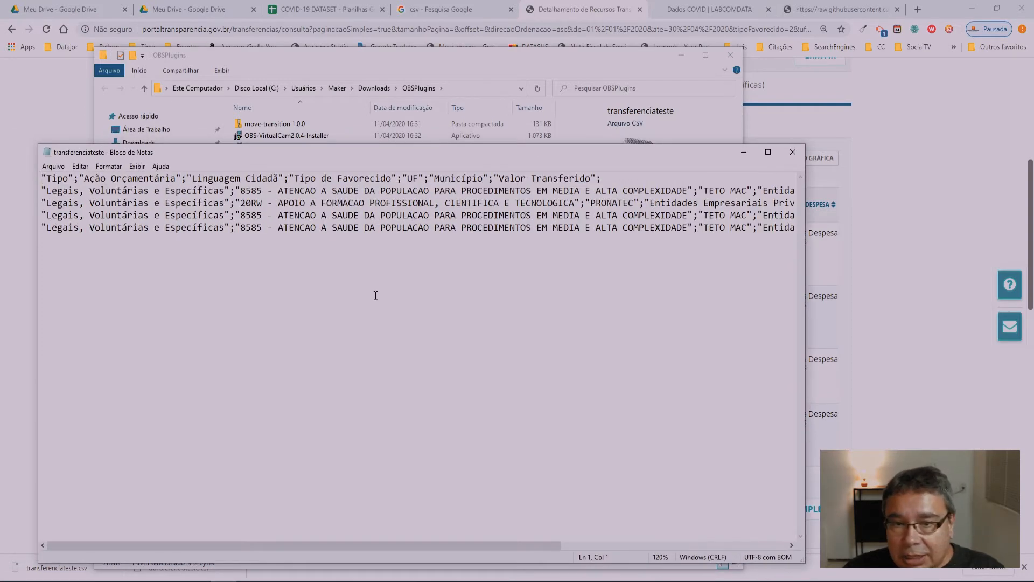
{"action": "scroll", "coordinate": [375, 295], "scroll_direction": "up", "scroll_amount": 3}
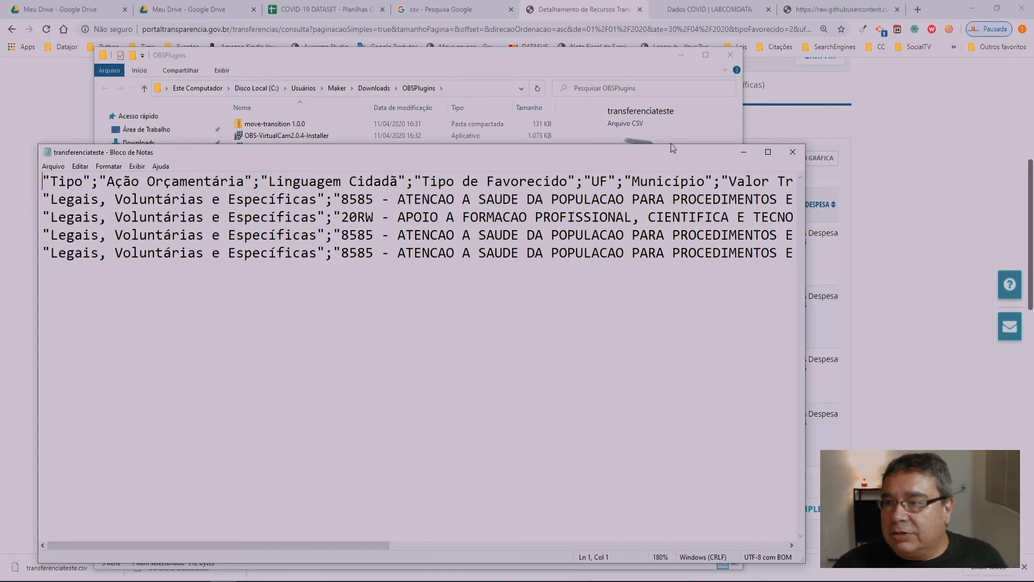
Review the CSV text in Bloco de notas once more and close the file
{"action": "left_click", "coordinate": [890, 211]}
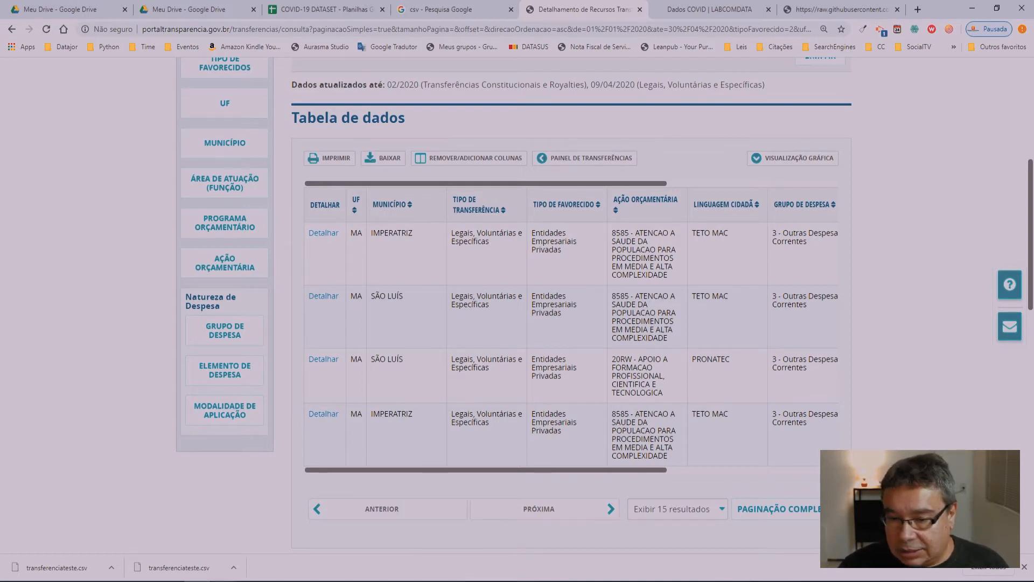
{"action": "left_click", "coordinate": [223, 581]}
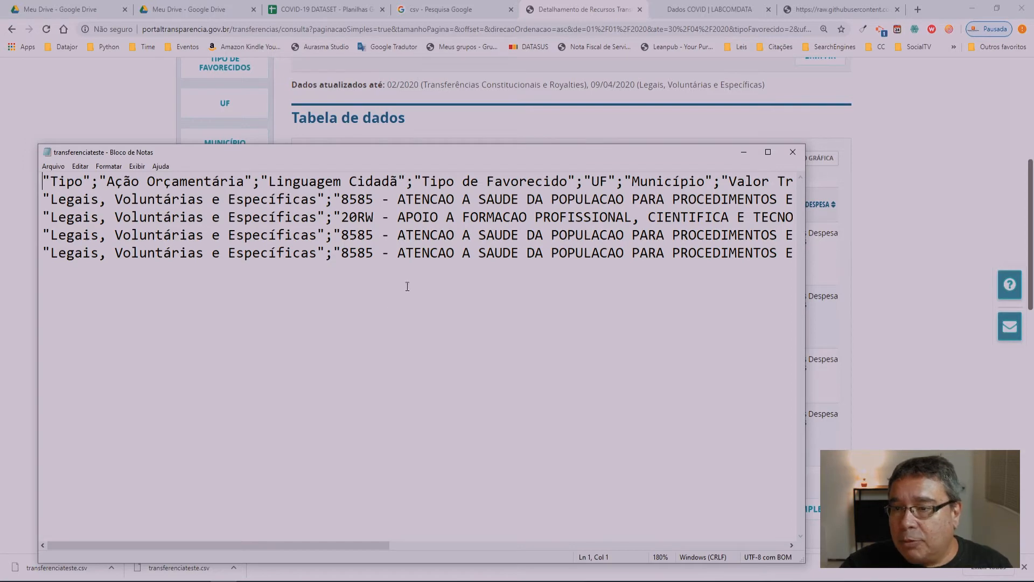
{"action": "left_click", "coordinate": [792, 152]}
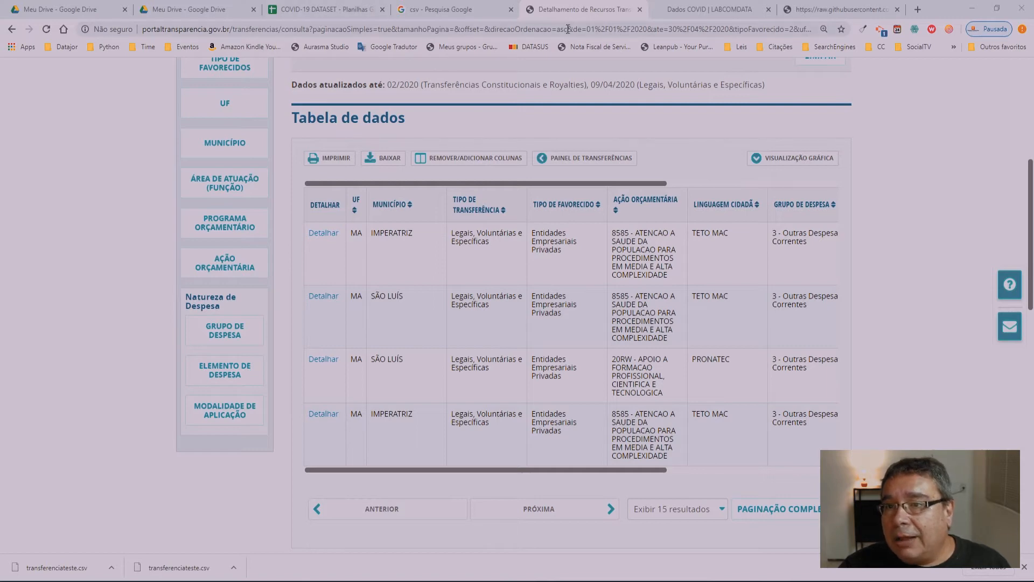
Create a blank Google Sheets spreadsheet from Meu Drive in the account that holds COVID-19 DATASET
{"action": "left_click", "coordinate": [329, 12]}
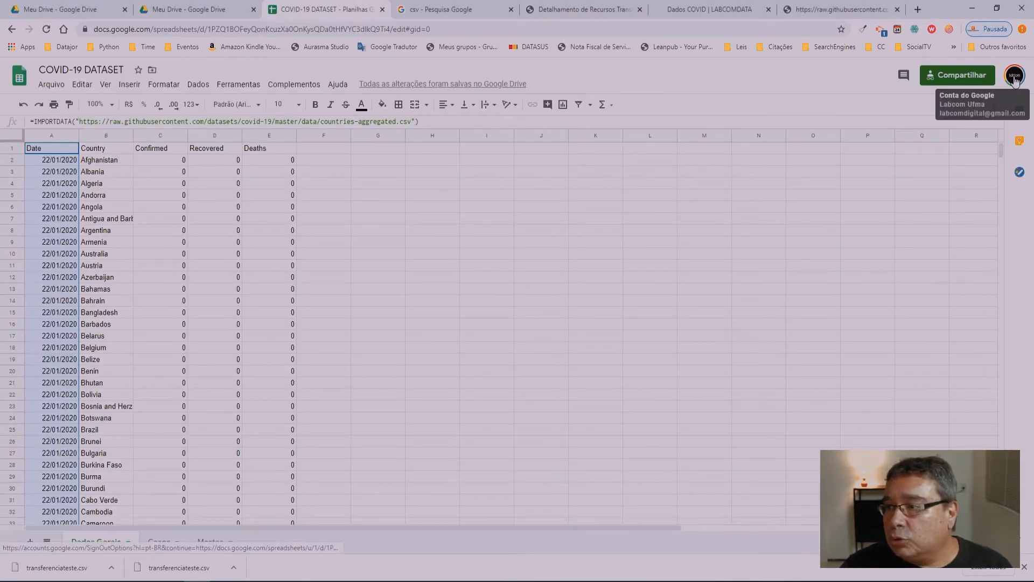
{"action": "left_click", "coordinate": [197, 10]}
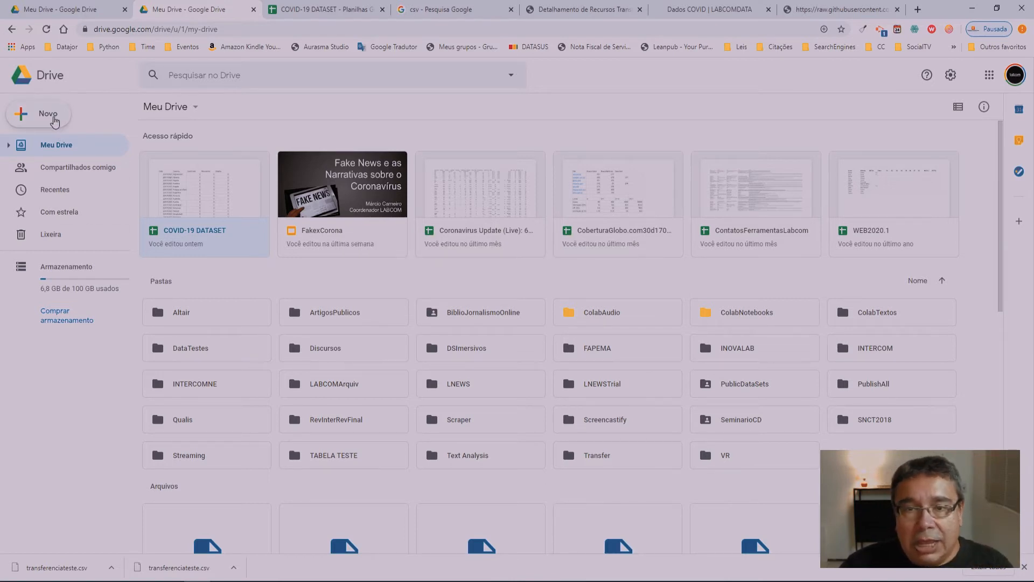
{"action": "left_click", "coordinate": [55, 121]}
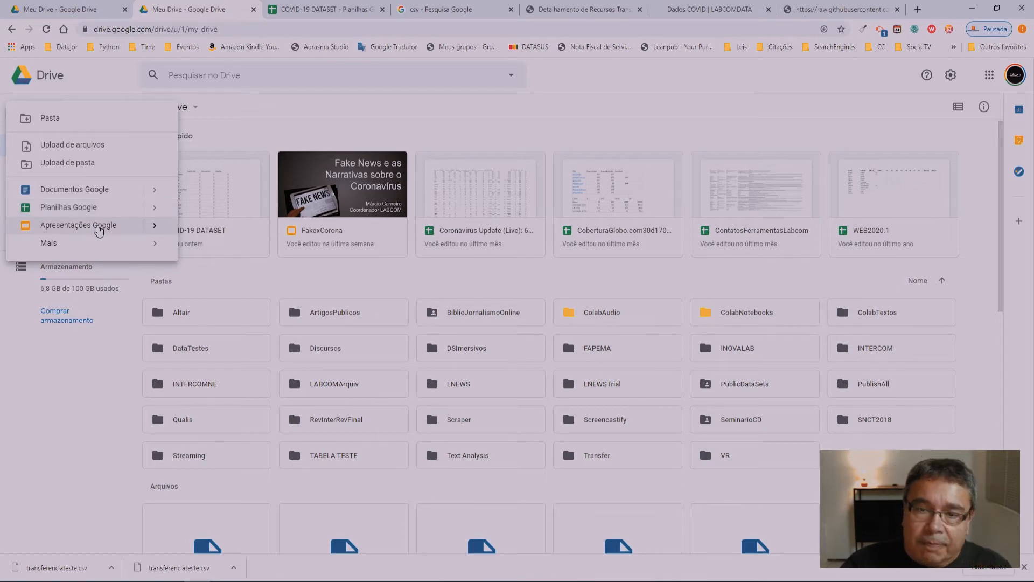
{"action": "left_click", "coordinate": [106, 248]}
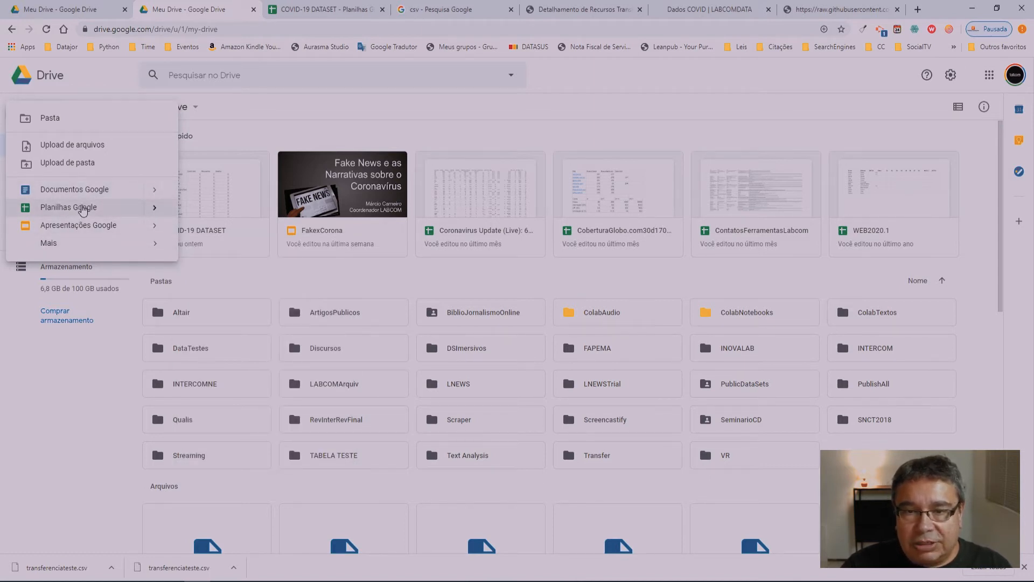
{"action": "left_click", "coordinate": [82, 208]}
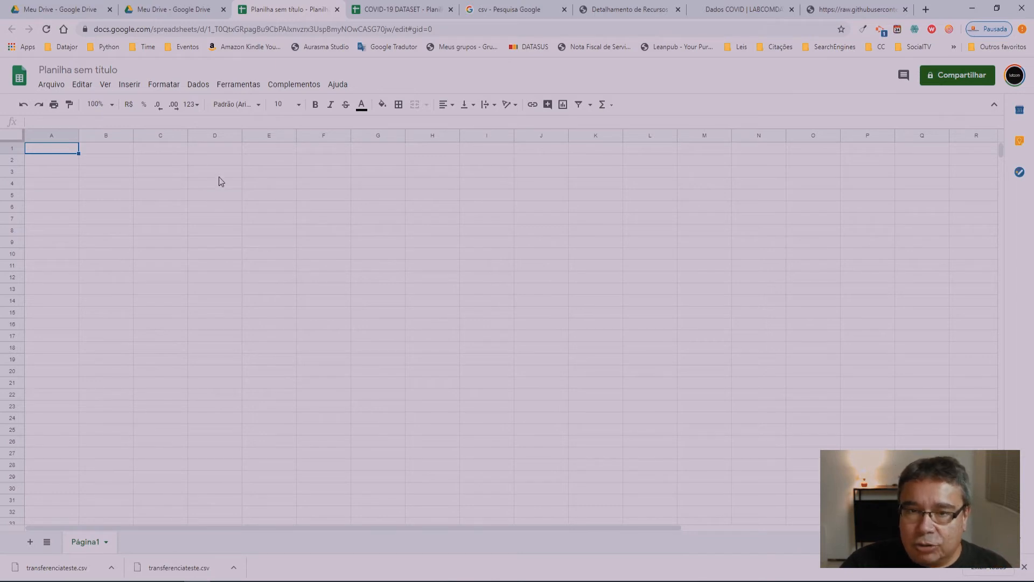
{"action": "left_click", "coordinate": [51, 85]}
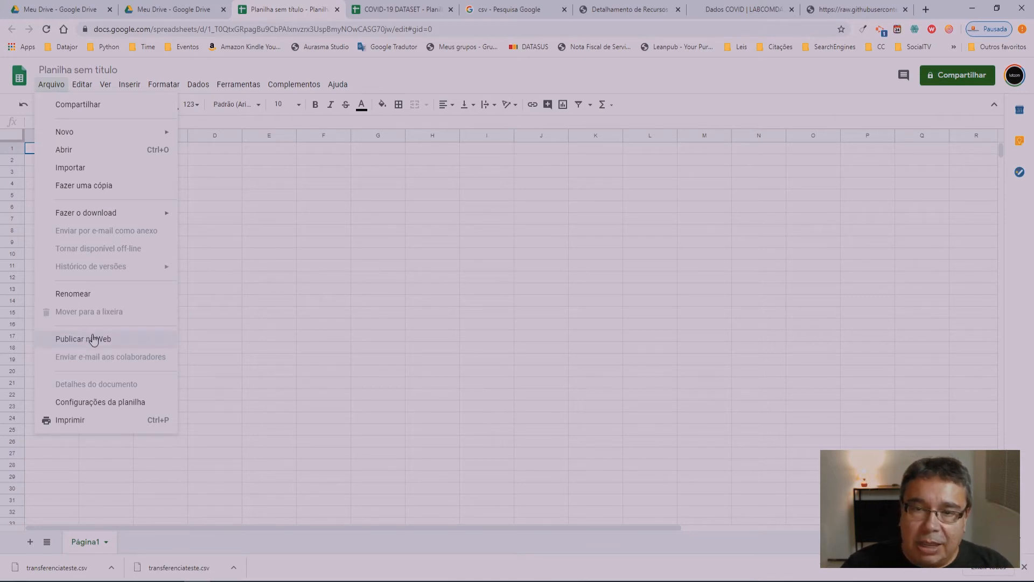
{"action": "left_click", "coordinate": [231, 292]}
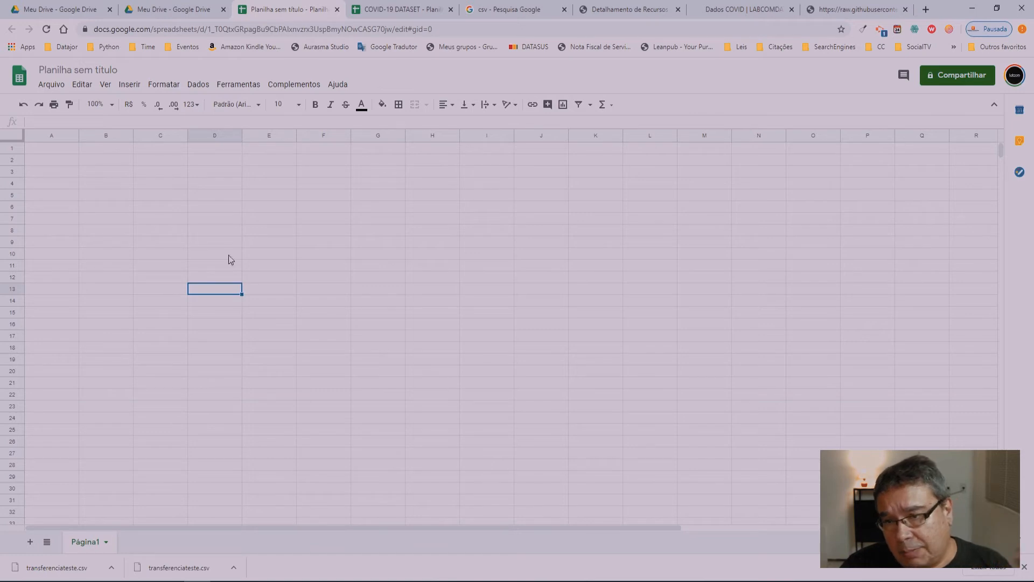
{"action": "left_click", "coordinate": [166, 16]}
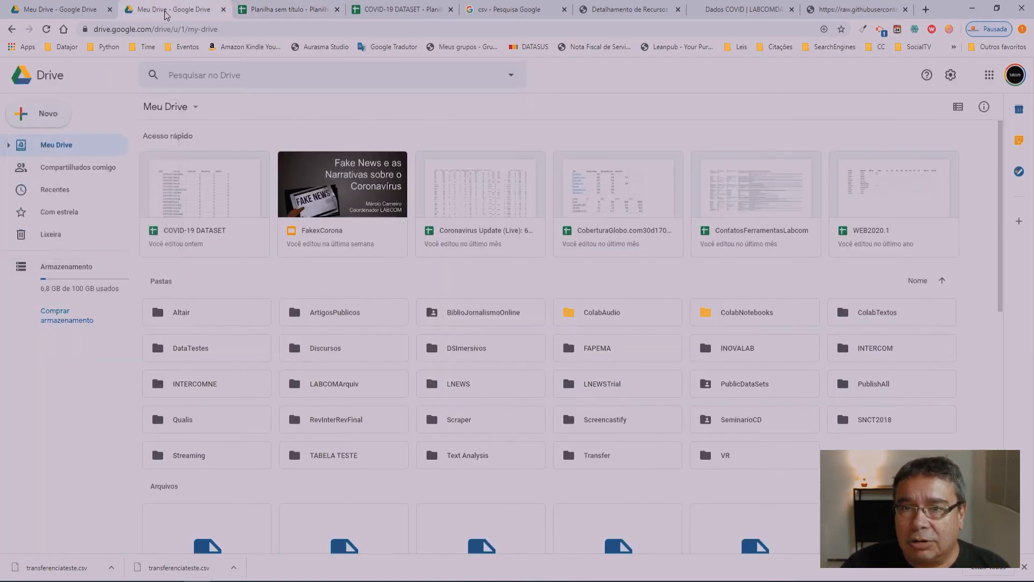
{"action": "left_click", "coordinate": [47, 117]}
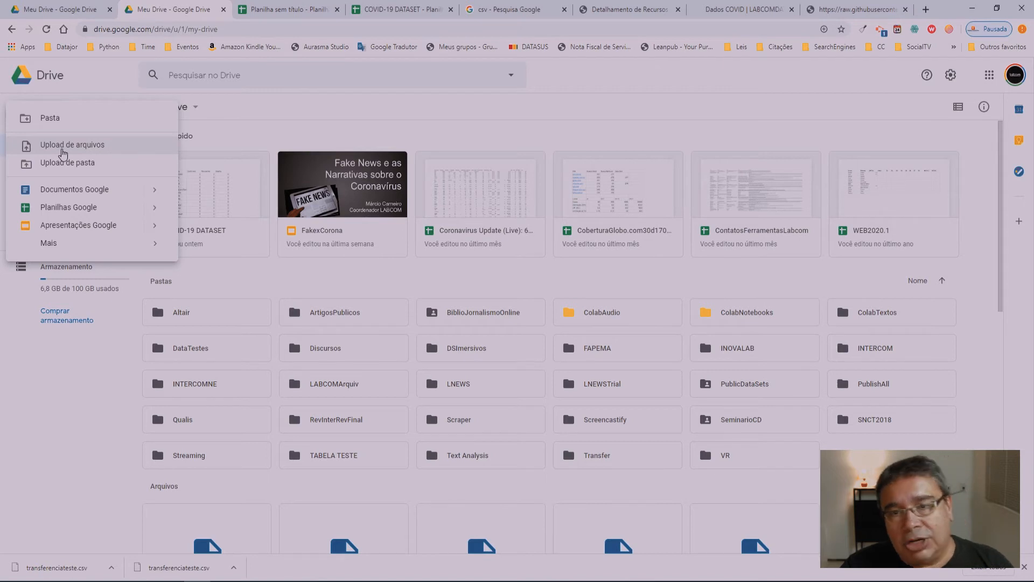
Return to the blank spreadsheet and bring up the option to open a file by upload
{"action": "left_click", "coordinate": [283, 9]}
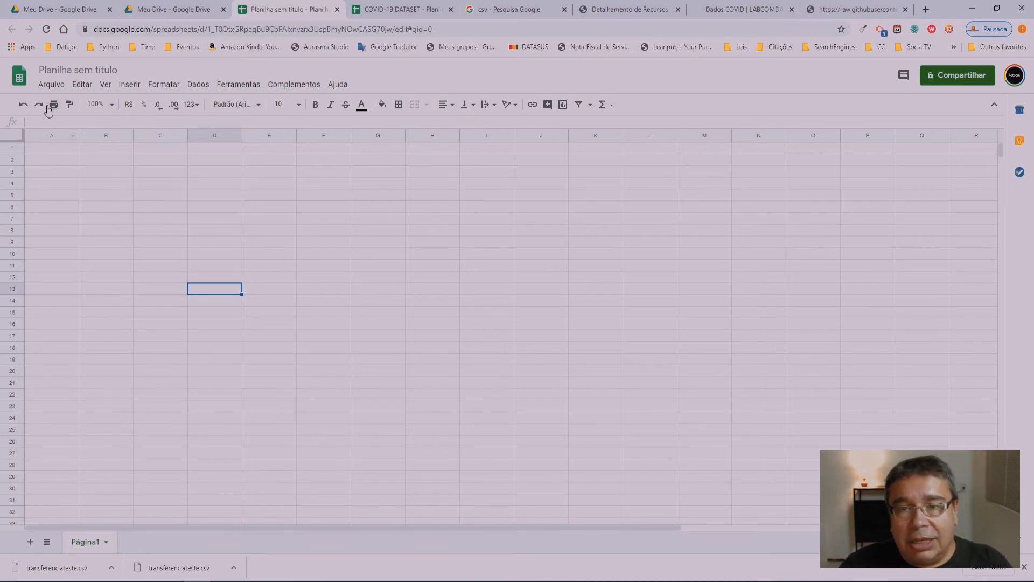
{"action": "left_click", "coordinate": [51, 86]}
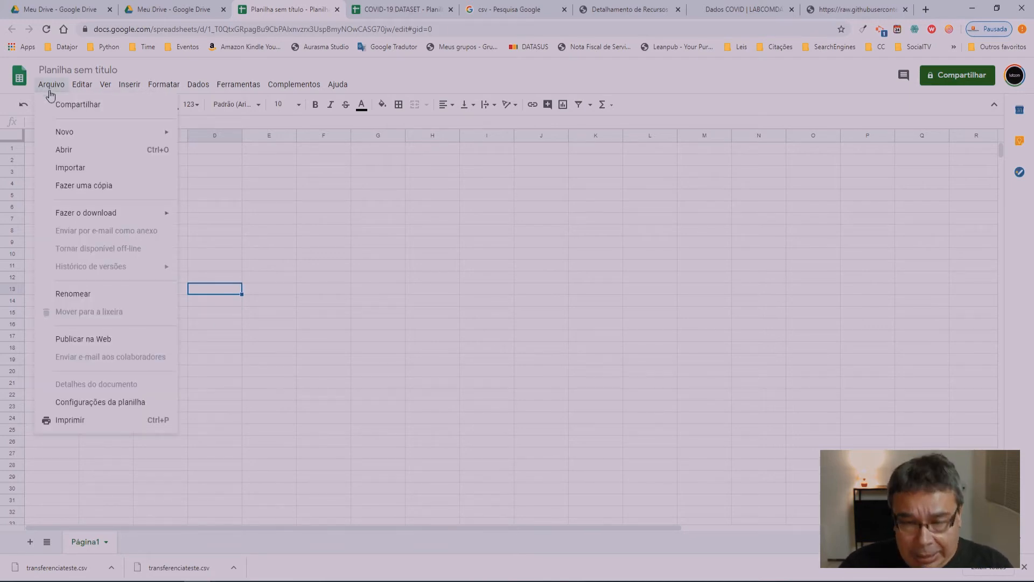
{"action": "left_click", "coordinate": [85, 153]}
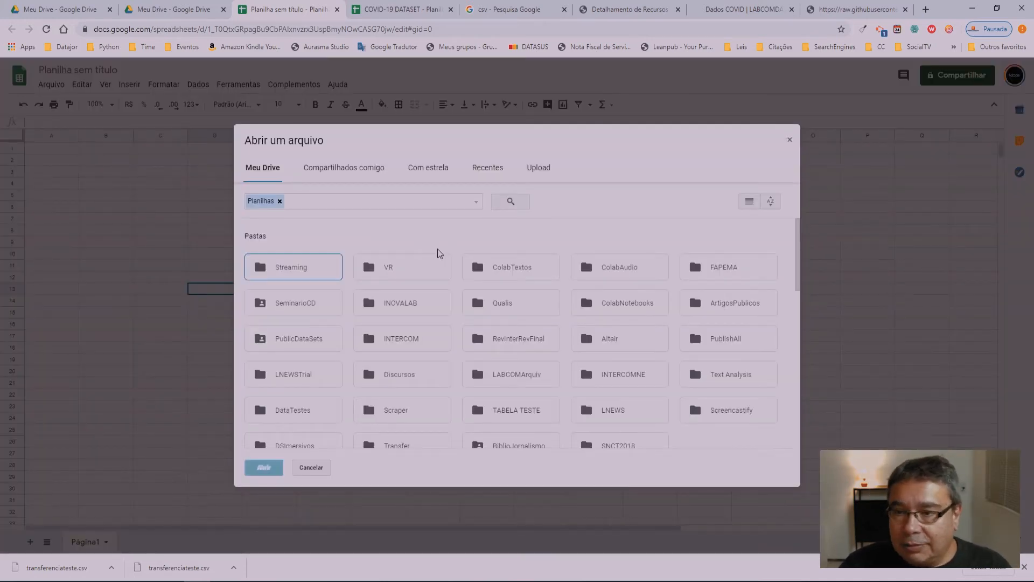
{"action": "left_click", "coordinate": [538, 172]}
{"action": "left_click", "coordinate": [494, 333]}
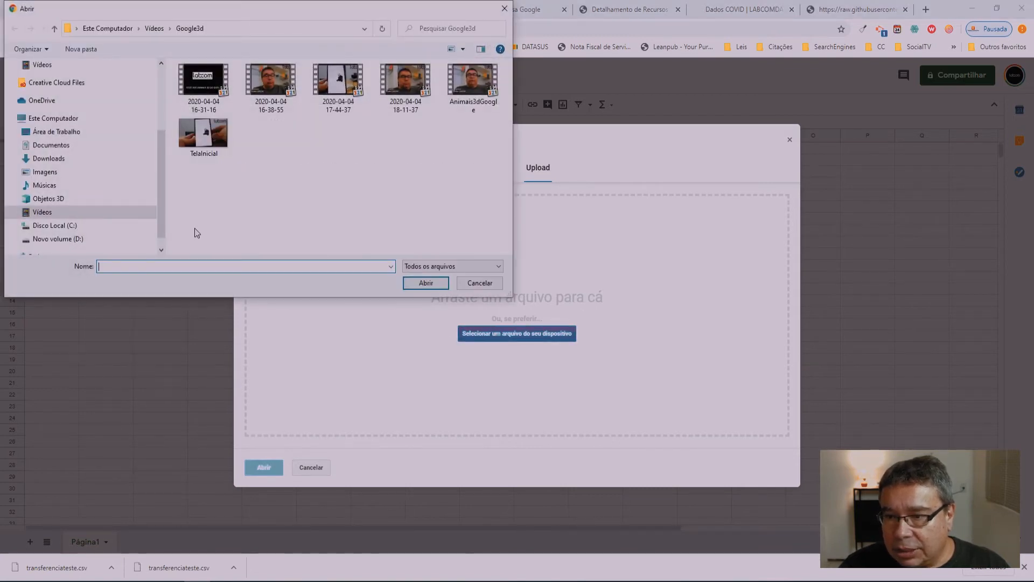
{"action": "left_click", "coordinate": [51, 159]}
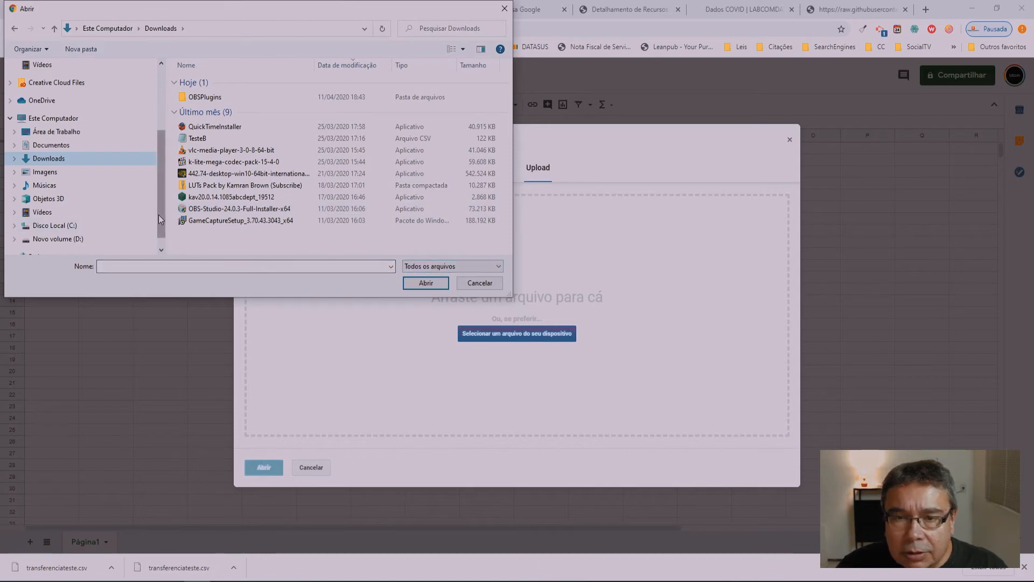
{"action": "left_click", "coordinate": [114, 564]}
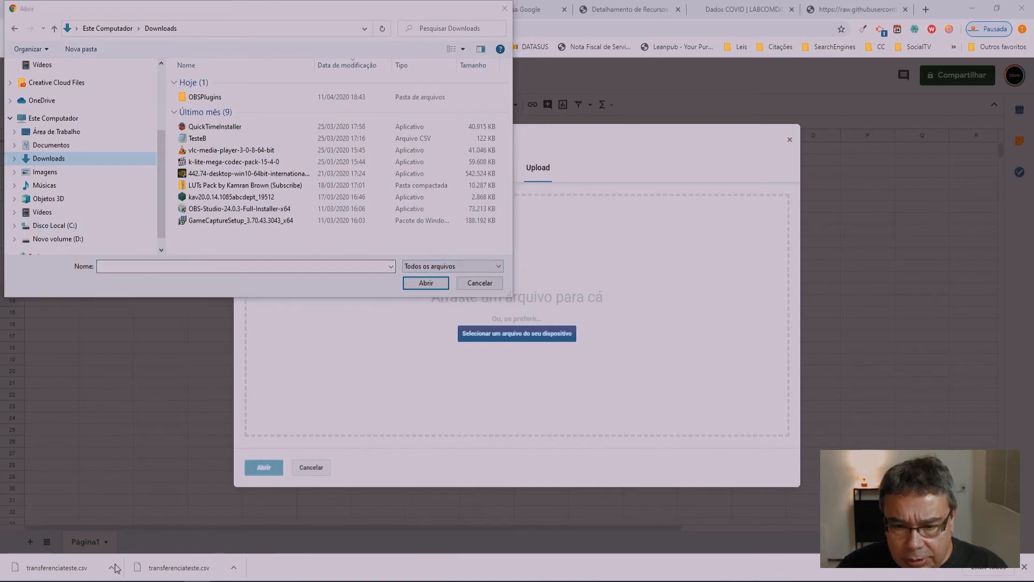
{"action": "left_click", "coordinate": [170, 270]}
{"action": "type", "text": "tran"}
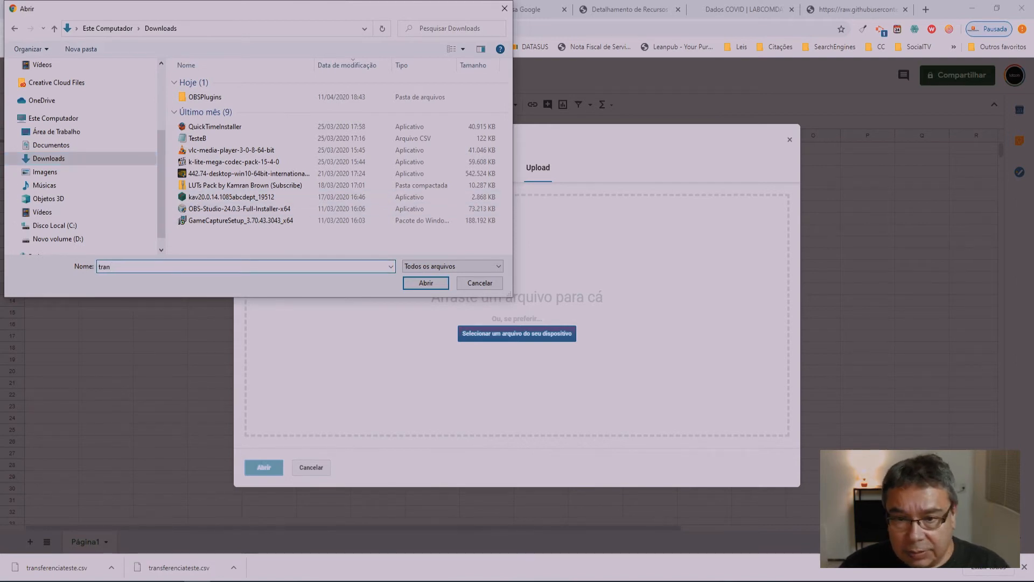
{"action": "type", "text": "sferencias"}
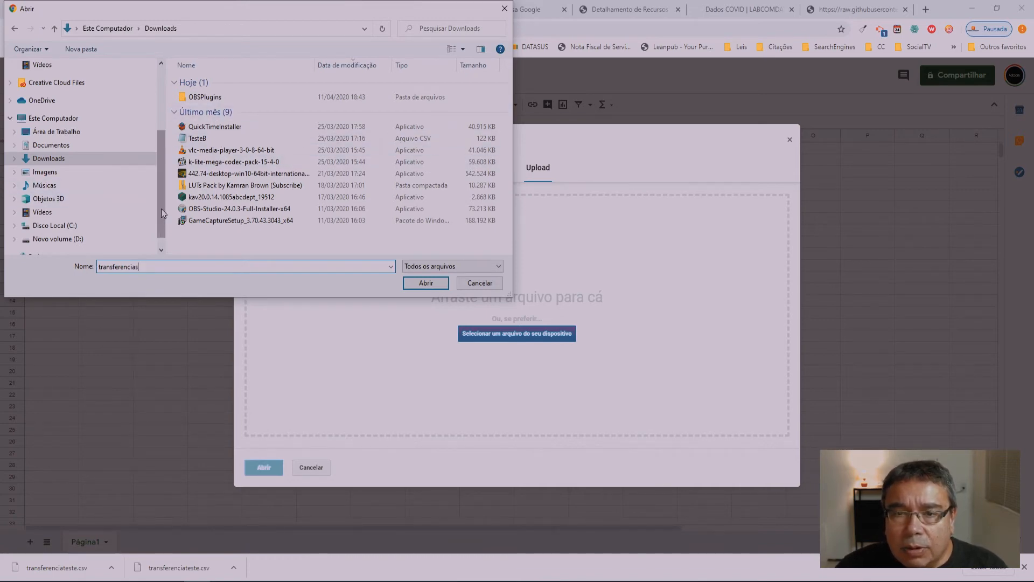
{"action": "left_click", "coordinate": [84, 239]}
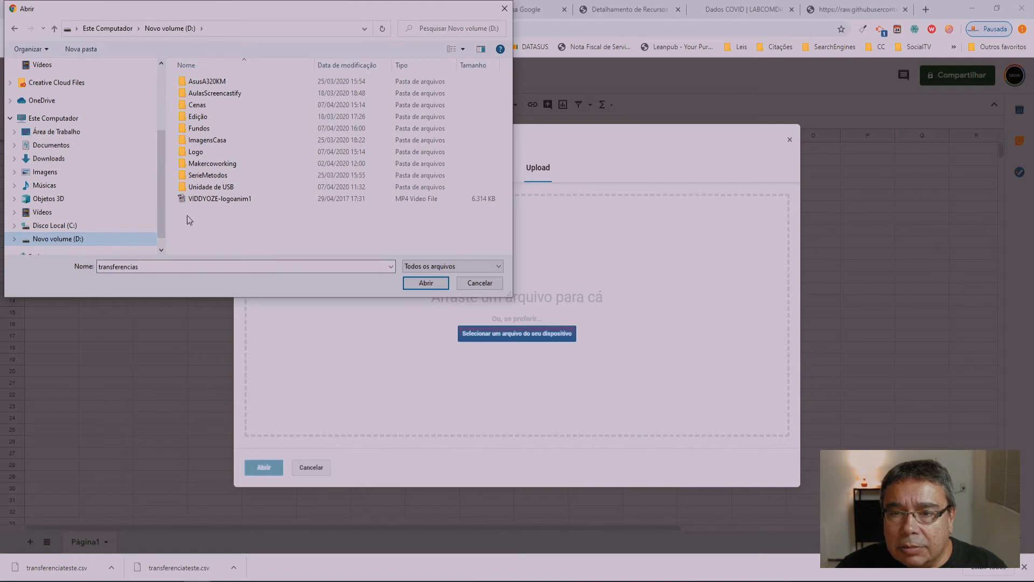
{"action": "left_click", "coordinate": [491, 285]}
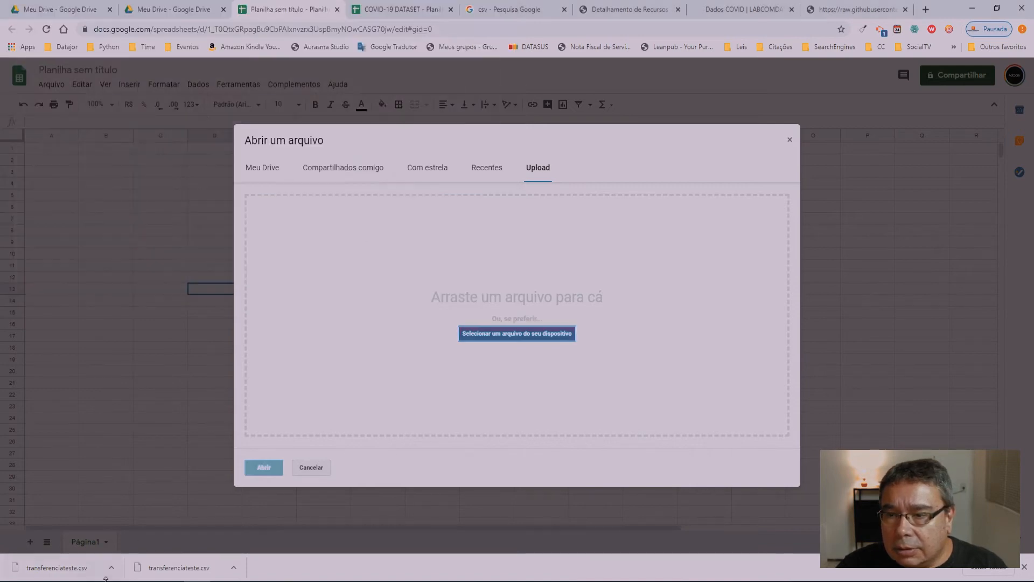
Move the downloaded transferenciateste file from the OBSPlugins folder to Downloads and close the folder window
{"action": "left_click", "coordinate": [111, 567]}
{"action": "left_click", "coordinate": [122, 533]}
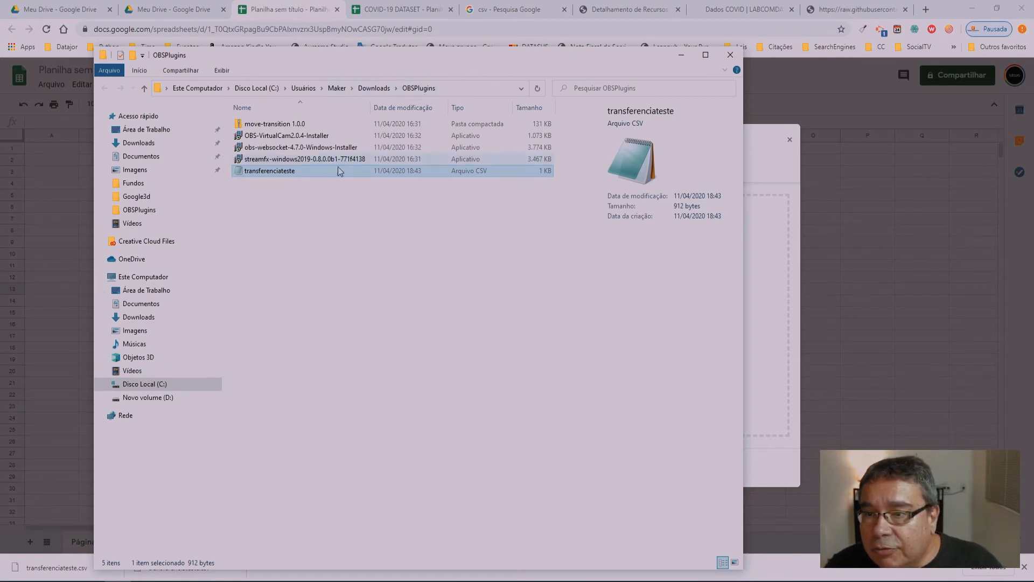
{"action": "left_click_drag", "start_coordinate": [259, 177], "coordinate": [164, 145]}
{"action": "left_click", "coordinate": [200, 163]}
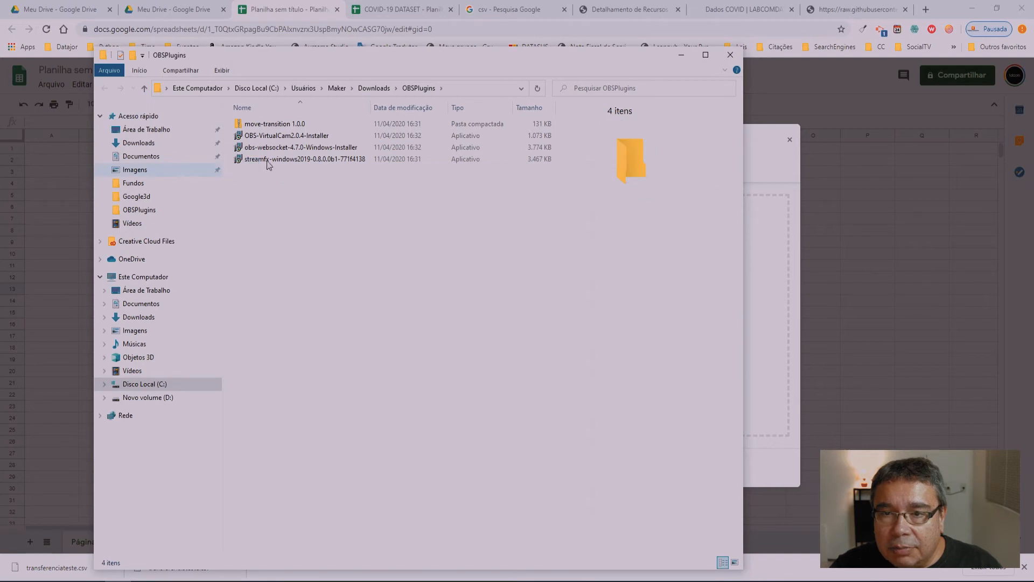
{"action": "left_click", "coordinate": [736, 59]}
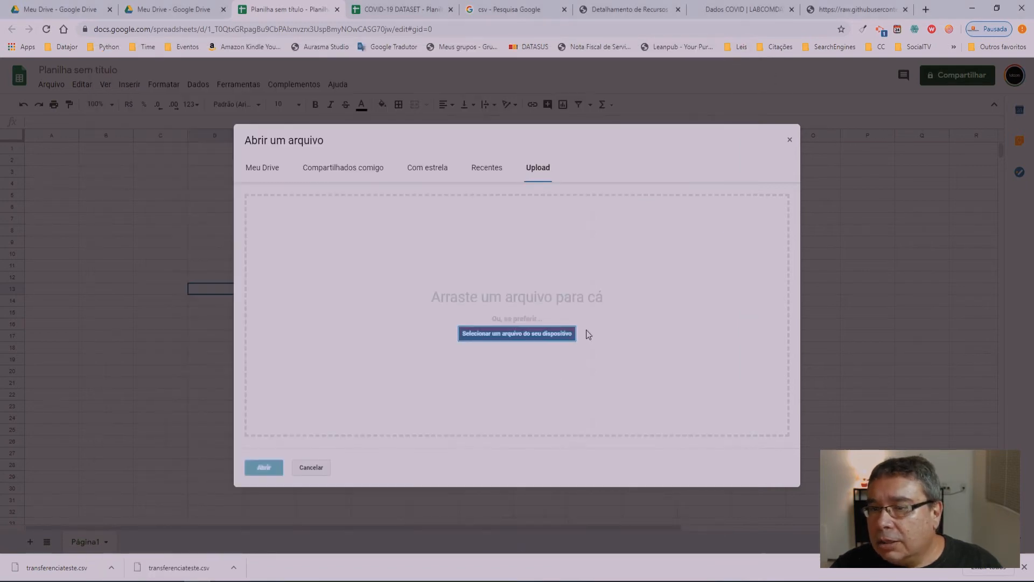
Upload transferenciateste from the Downloads folder and open it as a spreadsheet
{"action": "left_click", "coordinate": [493, 331]}
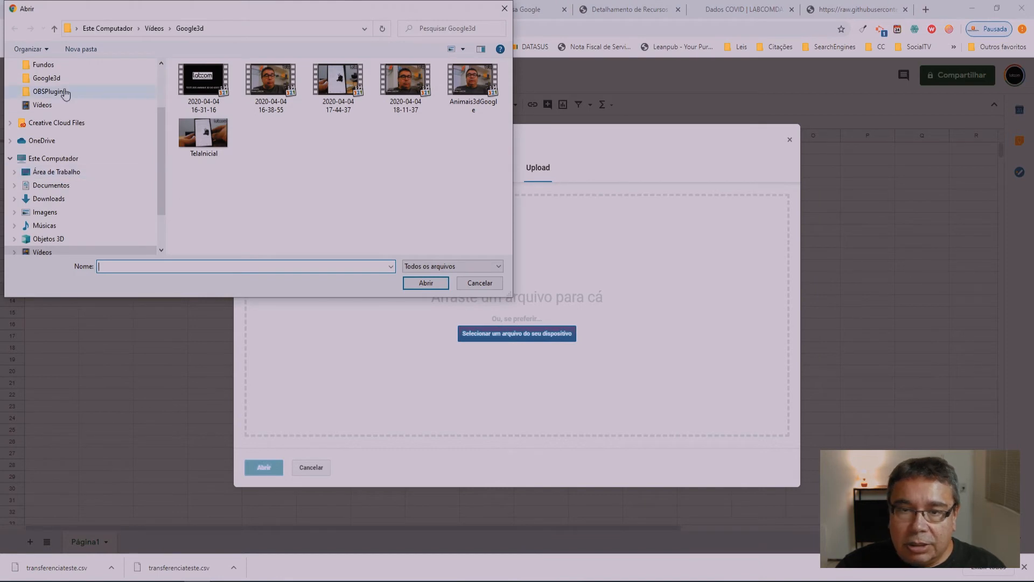
{"action": "left_click", "coordinate": [69, 198]}
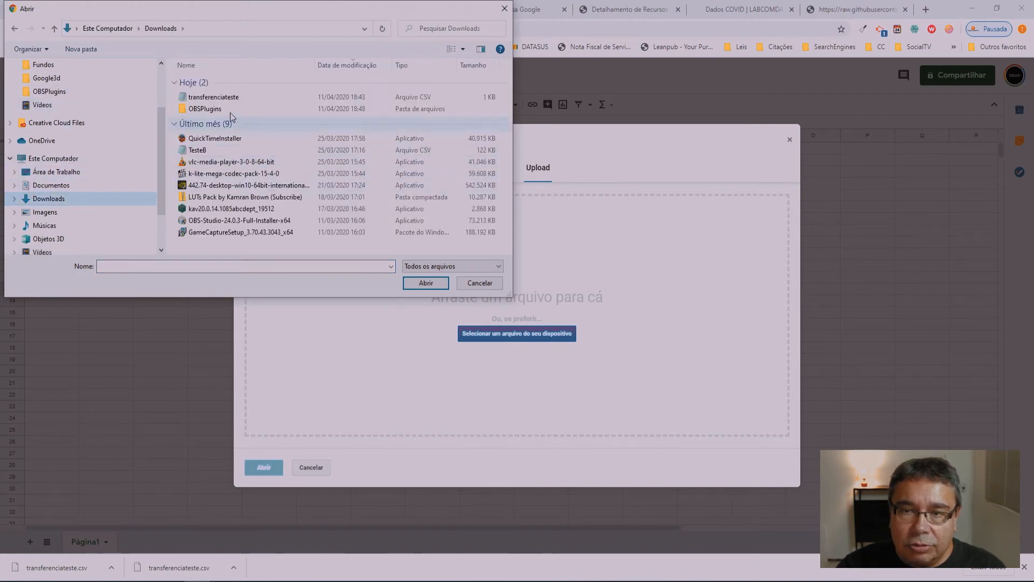
{"action": "left_click", "coordinate": [224, 99]}
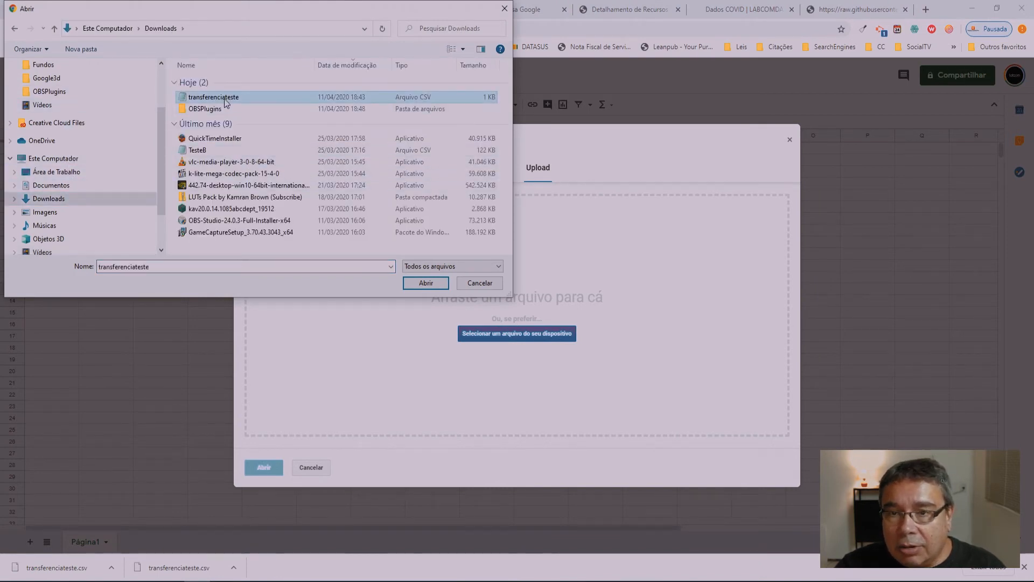
{"action": "left_click", "coordinate": [422, 285]}
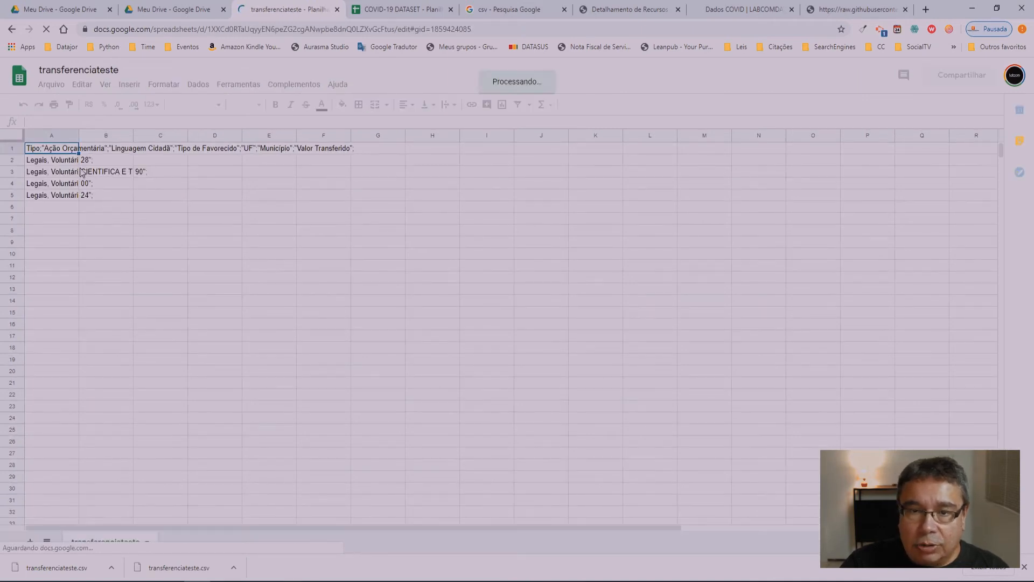
Widen column A to about twice its width and inspect how the CSV rows are split across cells
{"action": "left_click_drag", "start_coordinate": [79, 135], "coordinate": [146, 136]}
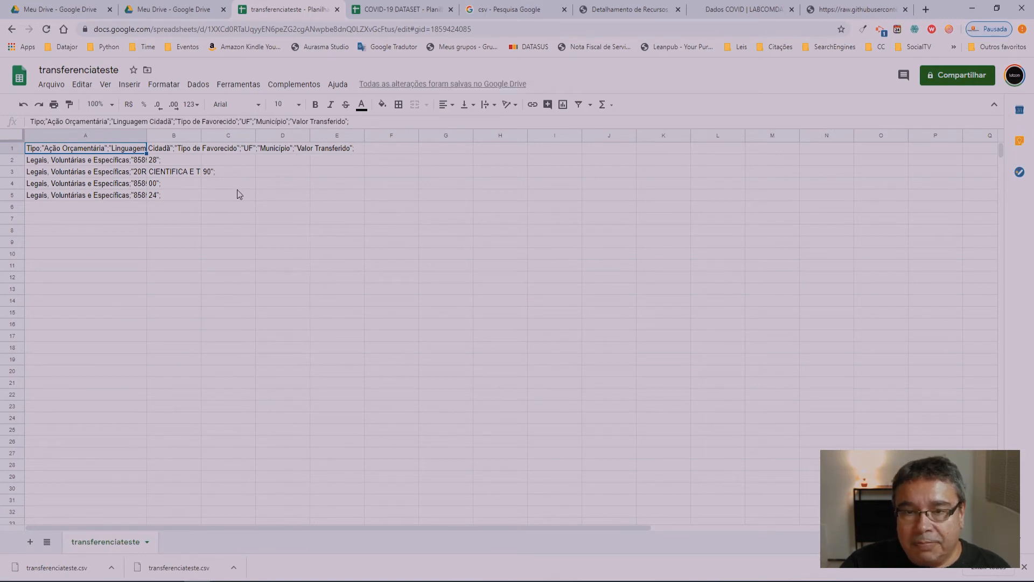
{"action": "left_click", "coordinate": [300, 280]}
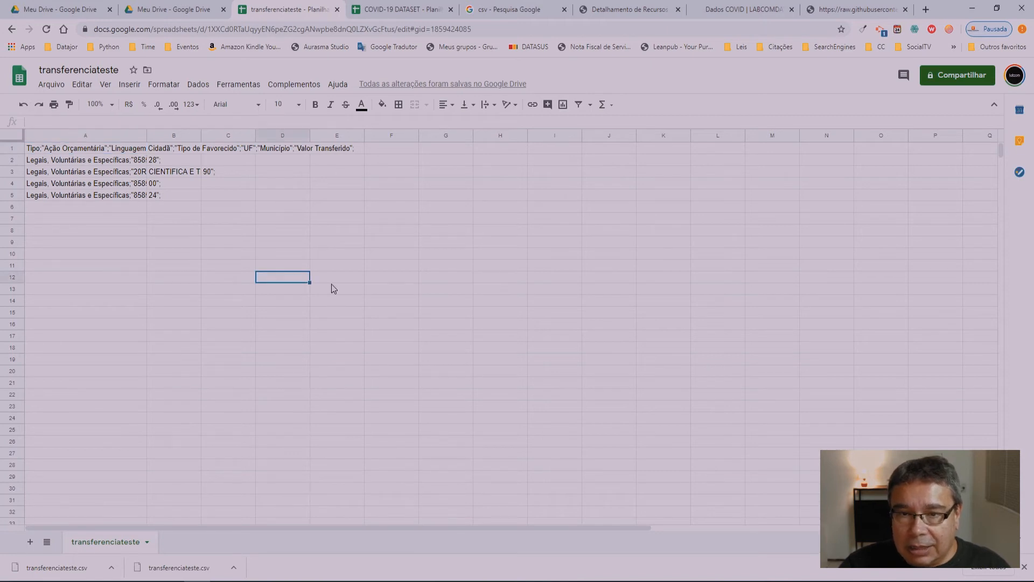
{"action": "scroll", "coordinate": [334, 289], "scroll_direction": "down", "scroll_amount": 1}
{"action": "scroll", "coordinate": [334, 288], "scroll_direction": "up", "scroll_amount": 1}
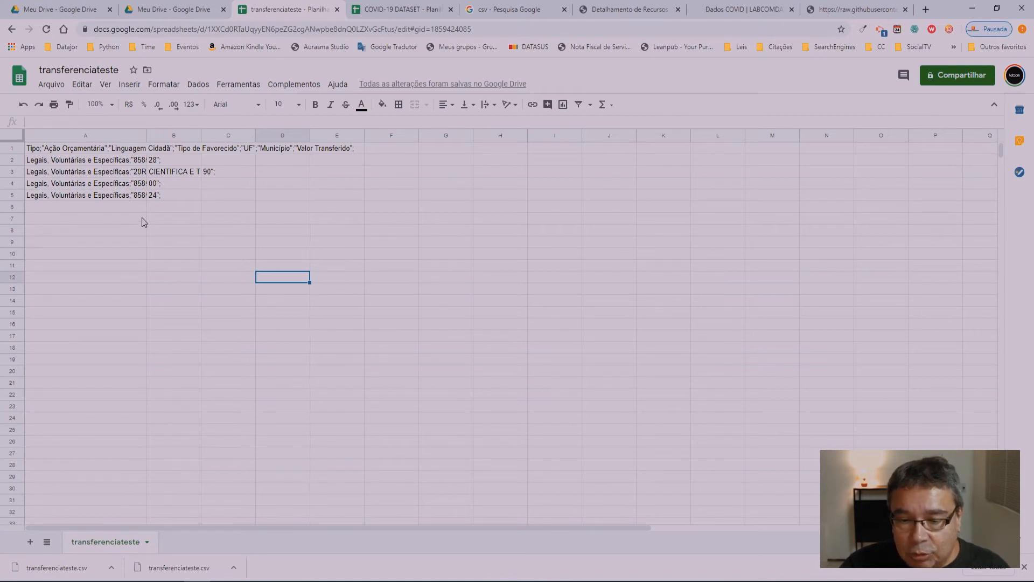
Upload transferenciateste from the Downloads folder for import into the current spreadsheet
{"action": "left_click", "coordinate": [53, 87]}
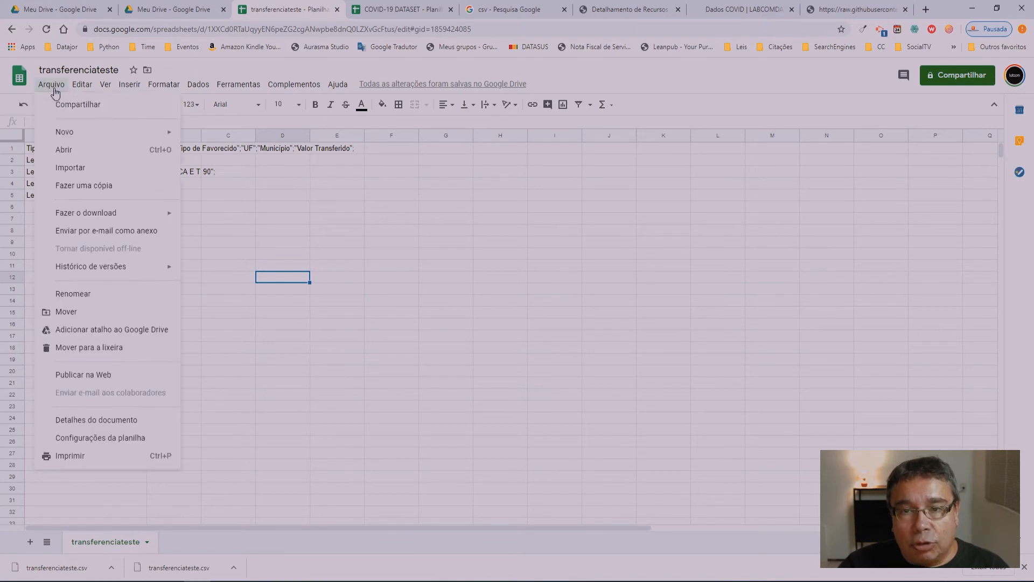
{"action": "left_click", "coordinate": [69, 168]}
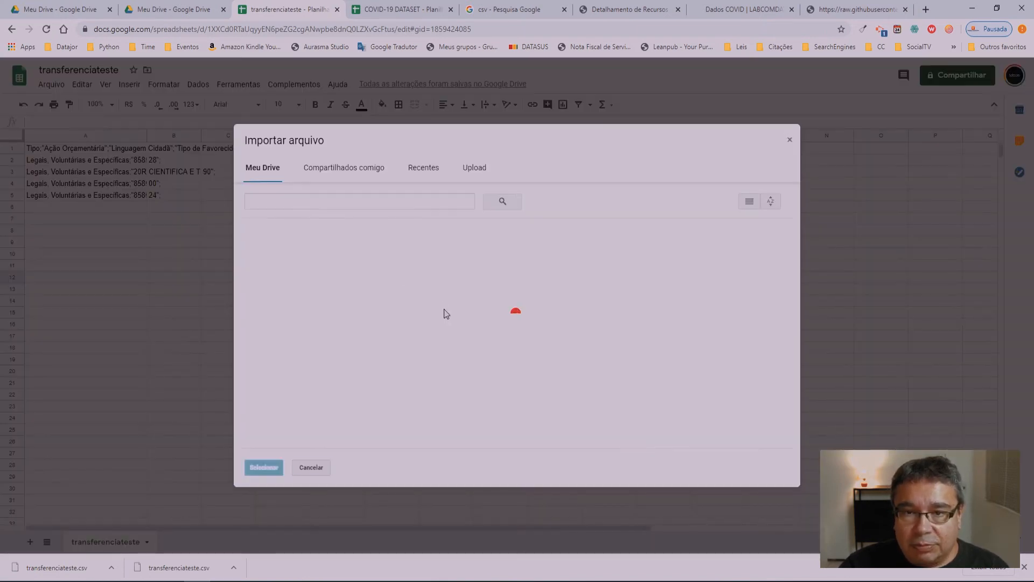
{"action": "left_click", "coordinate": [475, 169]}
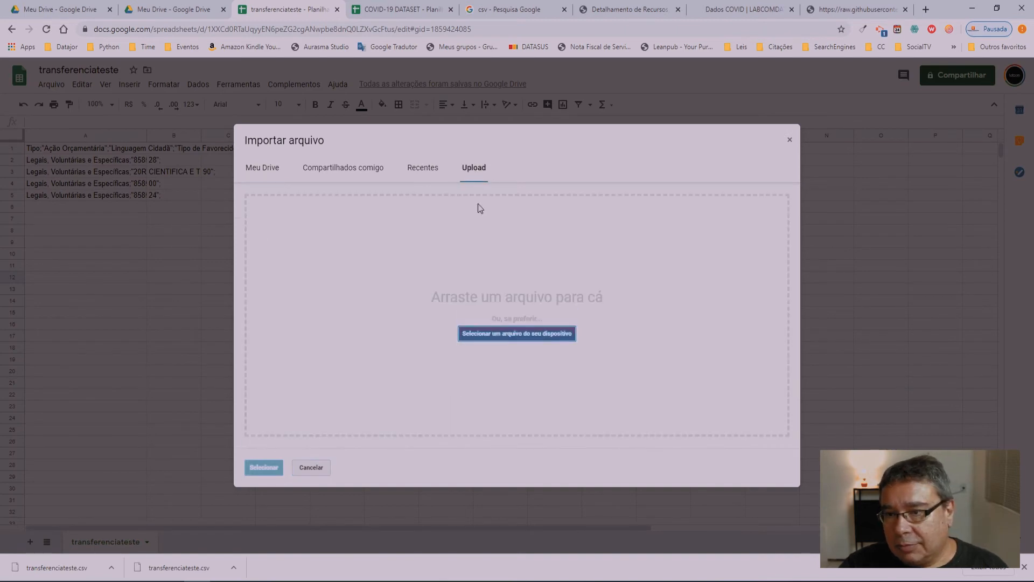
{"action": "left_click", "coordinate": [486, 334]}
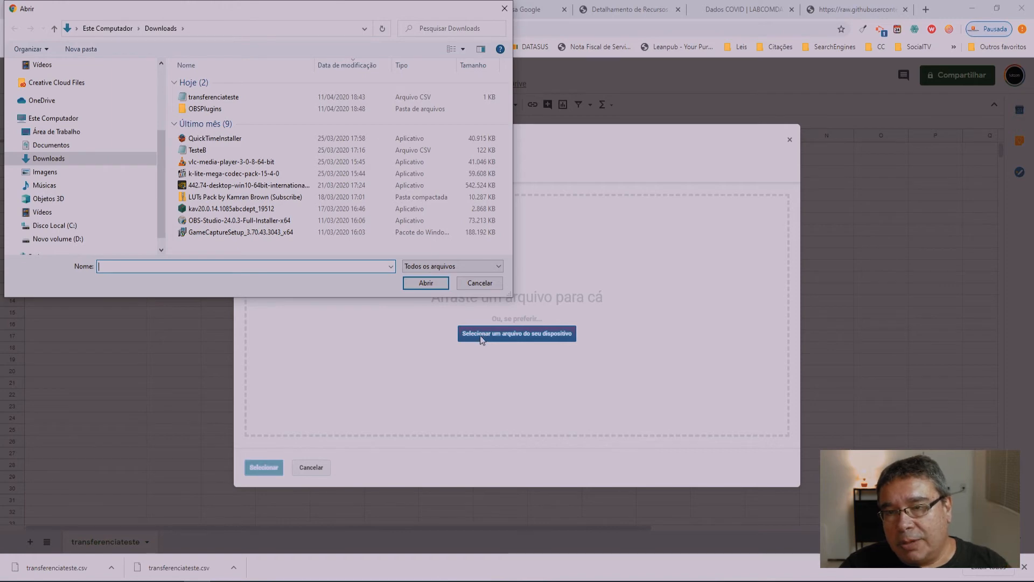
{"action": "left_click", "coordinate": [212, 100]}
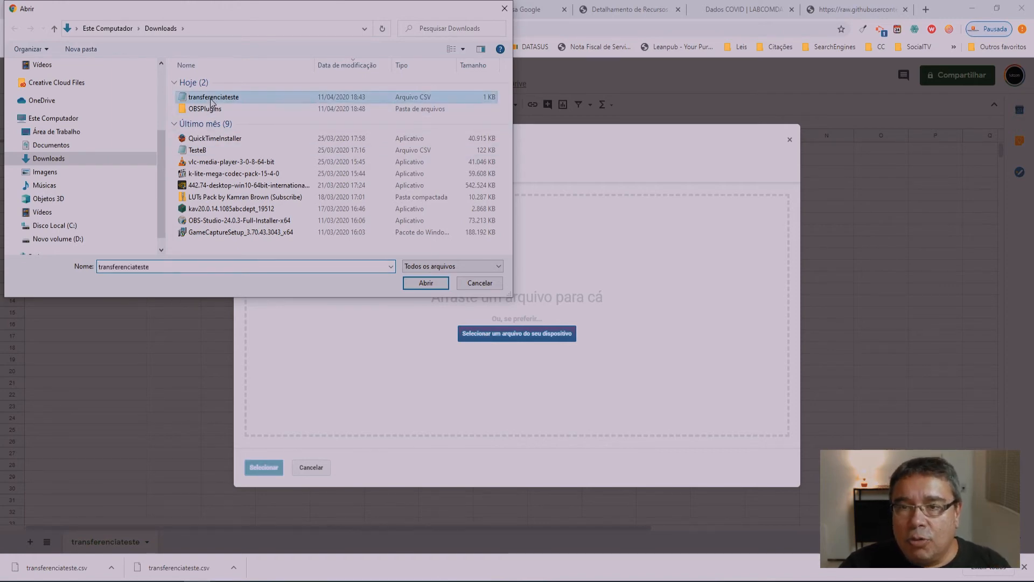
{"action": "left_click", "coordinate": [425, 284]}
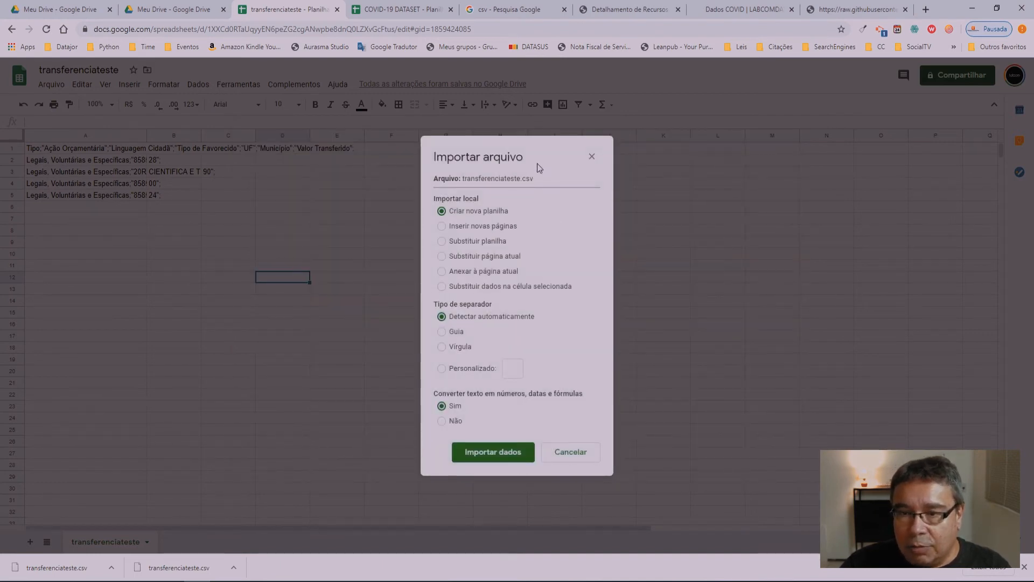
Import the CSV data with Substituir planilha and a custom semicolon separator, keeping text conversion set to Sim
{"action": "left_click_drag", "start_coordinate": [536, 150], "coordinate": [293, 129]}
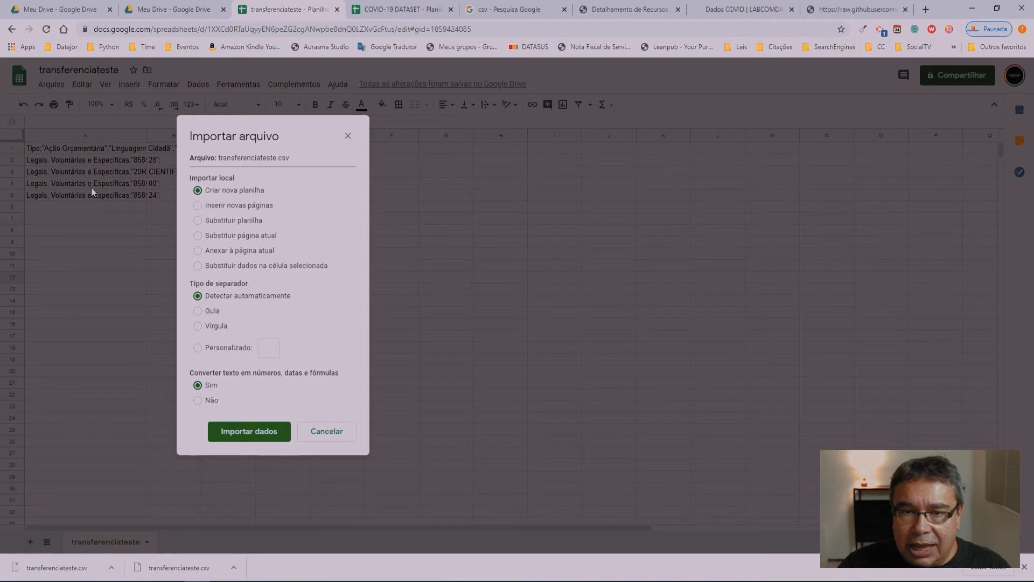
{"action": "left_click", "coordinate": [198, 220]}
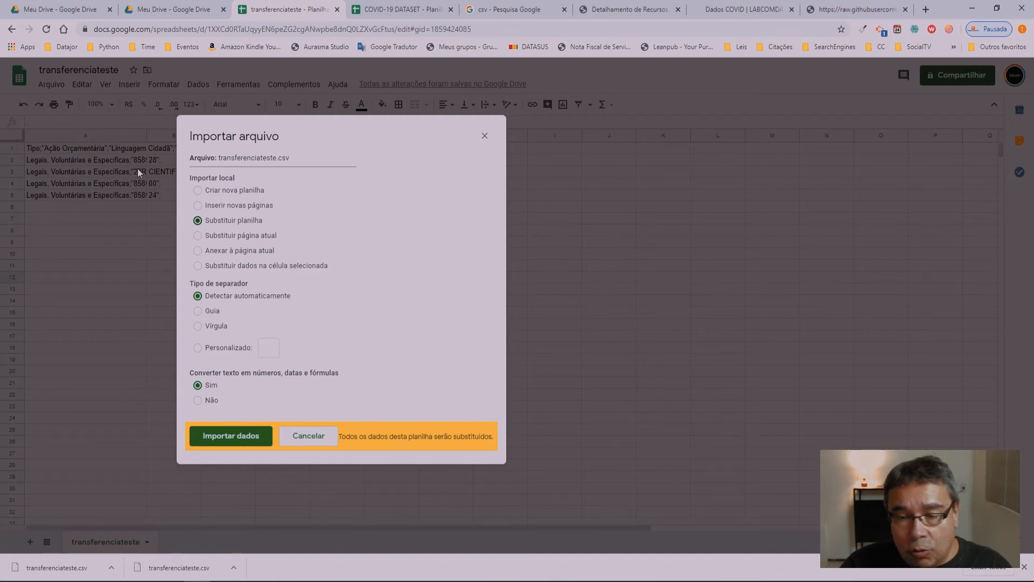
{"action": "left_click", "coordinate": [198, 327]}
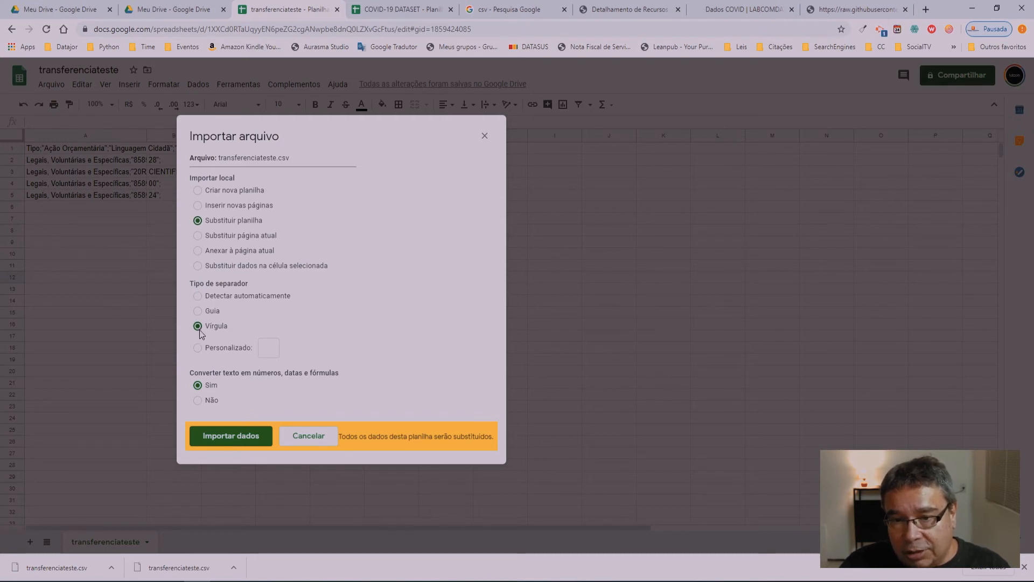
{"action": "left_click", "coordinate": [198, 348]}
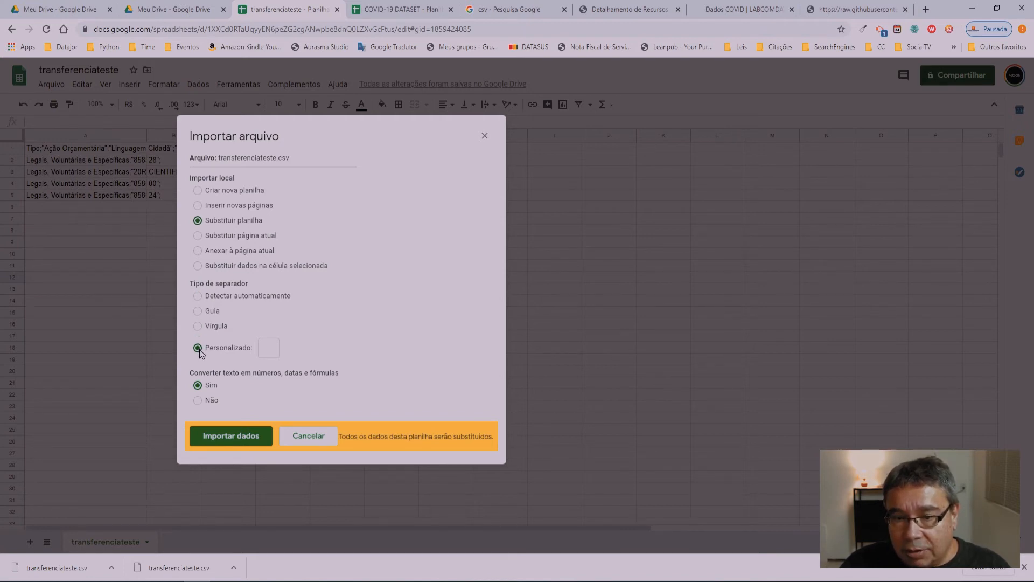
{"action": "left_click", "coordinate": [269, 350]}
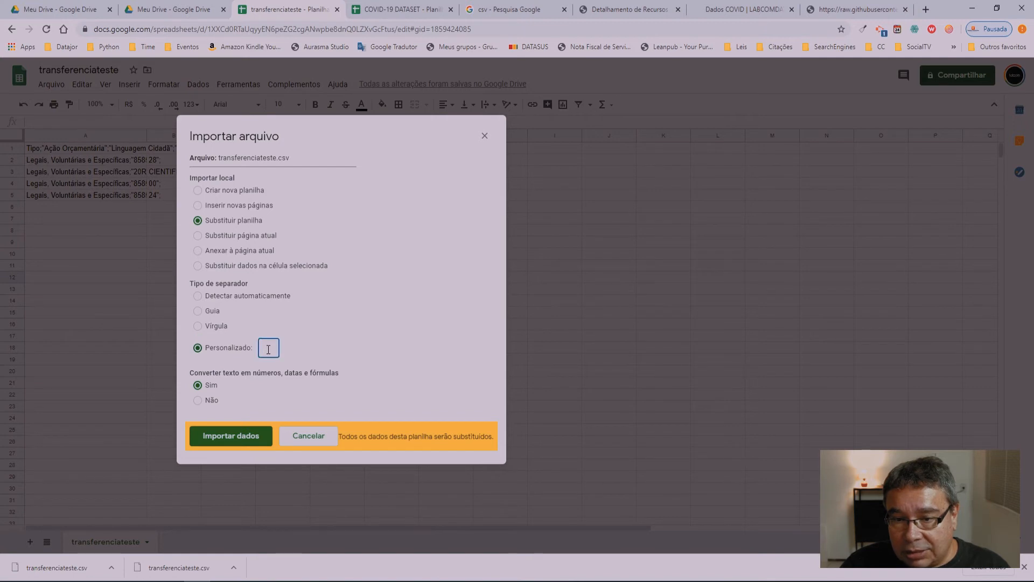
{"action": "type", "text": ";"}
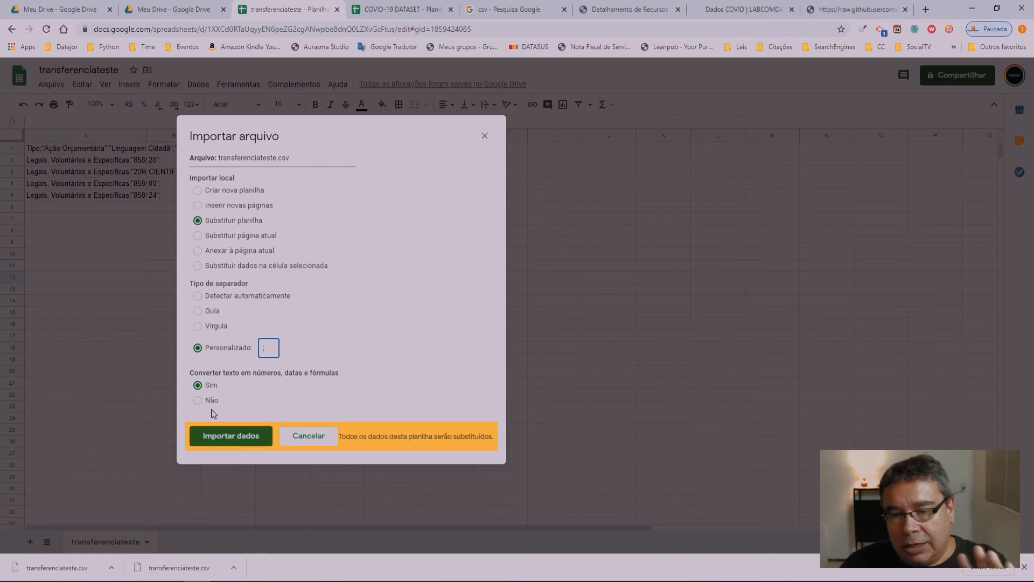
{"action": "left_click", "coordinate": [240, 438]}
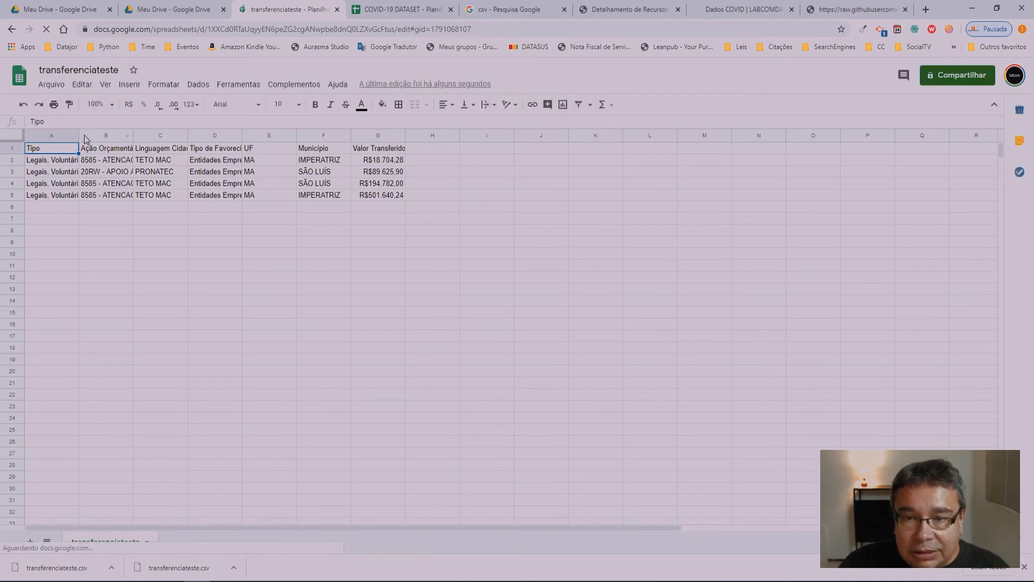
{"action": "left_click", "coordinate": [59, 87]}
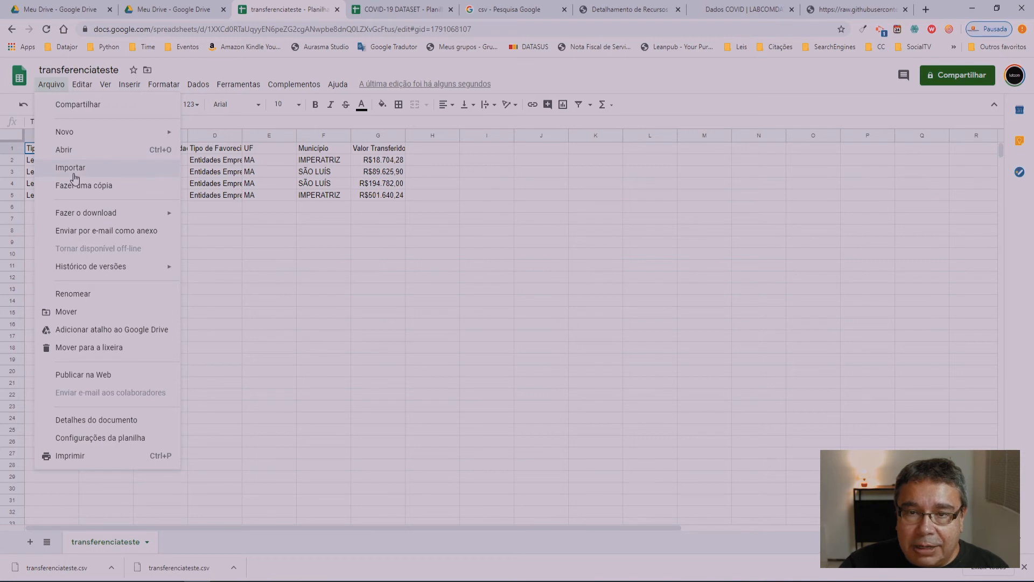
{"action": "left_click", "coordinate": [262, 268]}
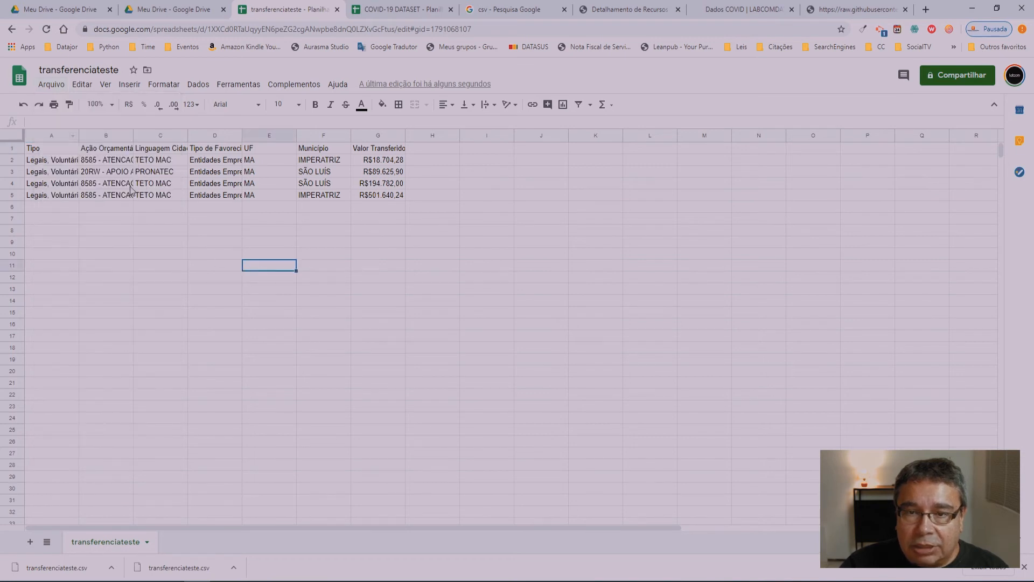
Widen the Tipo and Ação Orçamentária columns and wrap the text in the Ação Orçamentária column
{"action": "right_click", "coordinate": [76, 136]}
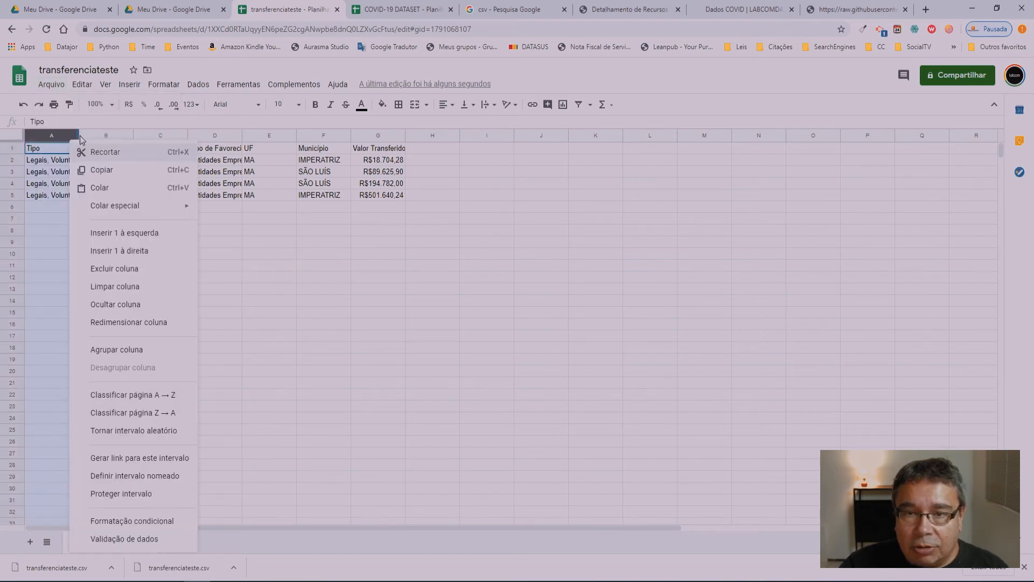
{"action": "left_click_drag", "start_coordinate": [78, 132], "coordinate": [367, 134]}
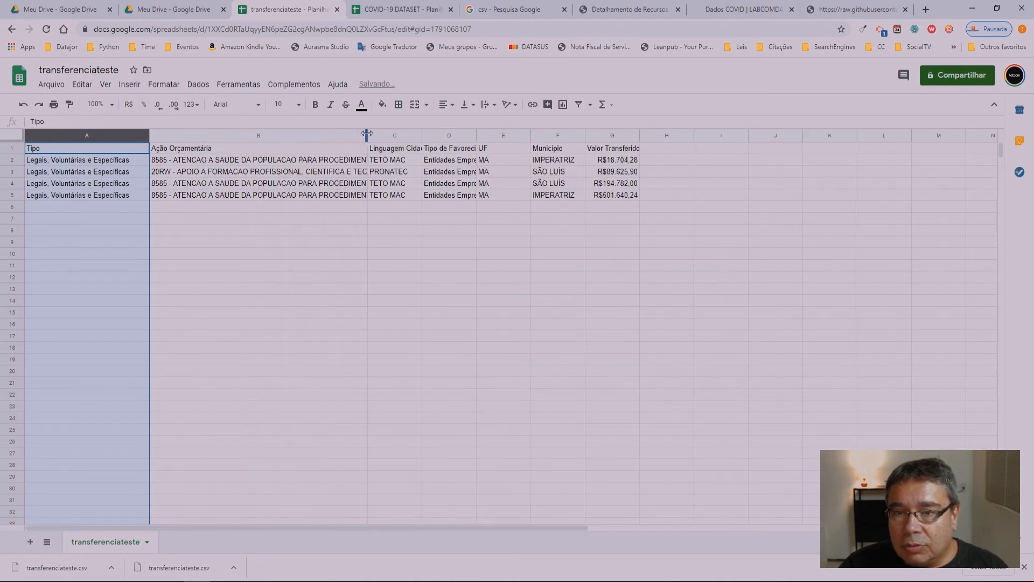
{"action": "left_click", "coordinate": [306, 138]}
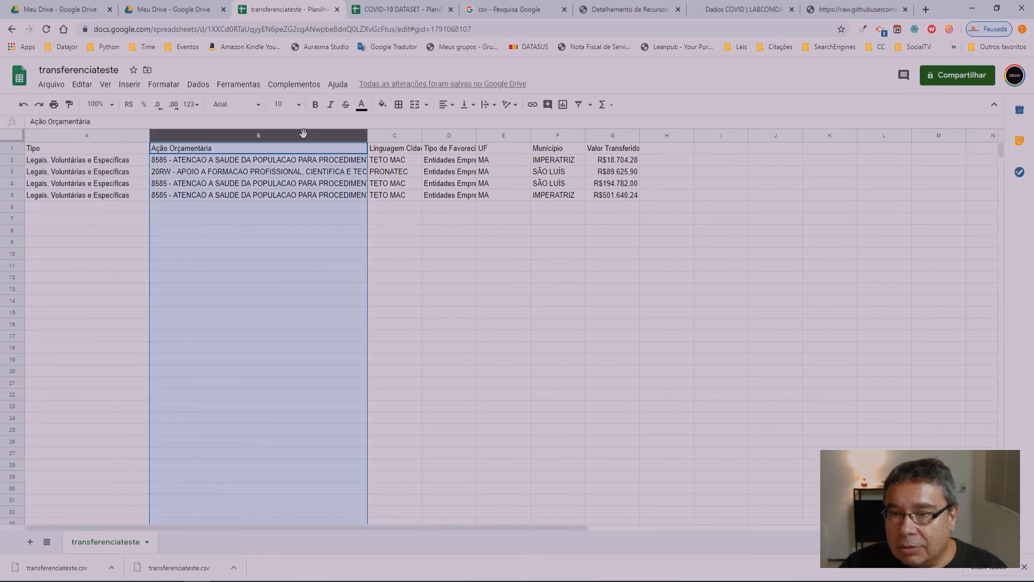
{"action": "left_click", "coordinate": [495, 108]}
{"action": "left_click", "coordinate": [502, 128]}
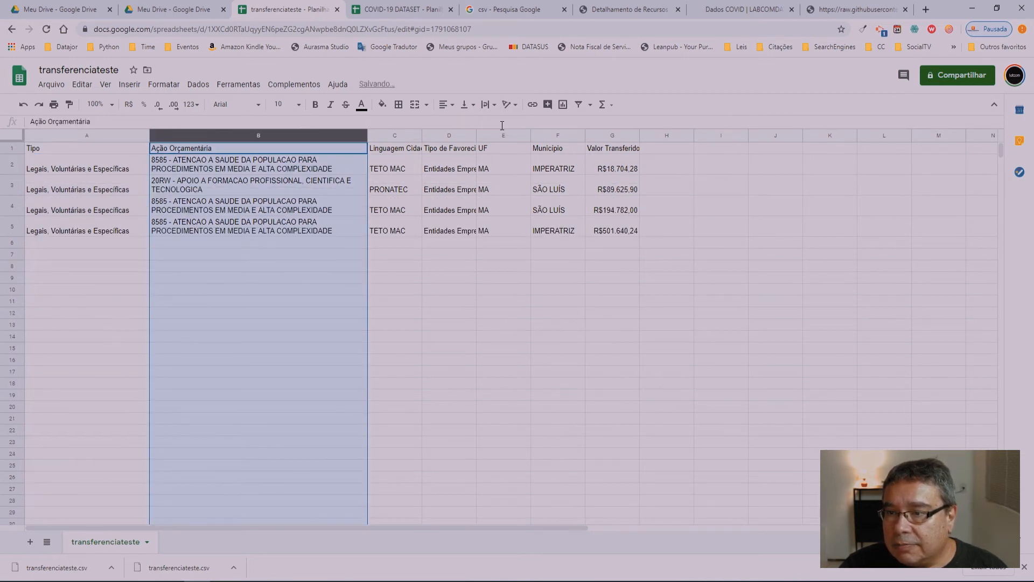
{"action": "left_click", "coordinate": [434, 289]}
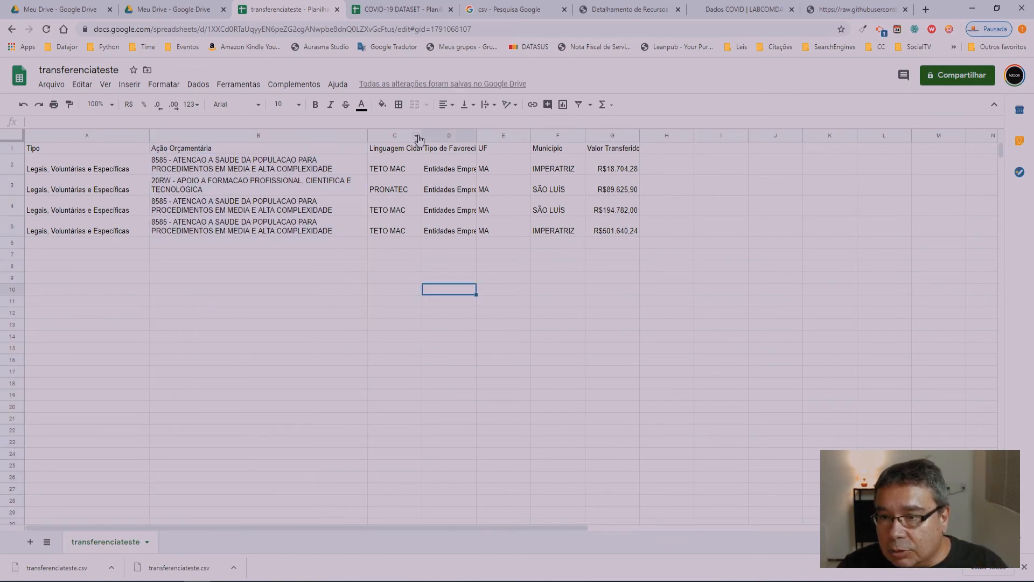
Widen the Linguagem Cidadã and Tipo de Favorecido columns to show their full text
{"action": "left_click_drag", "start_coordinate": [423, 139], "coordinate": [447, 138]}
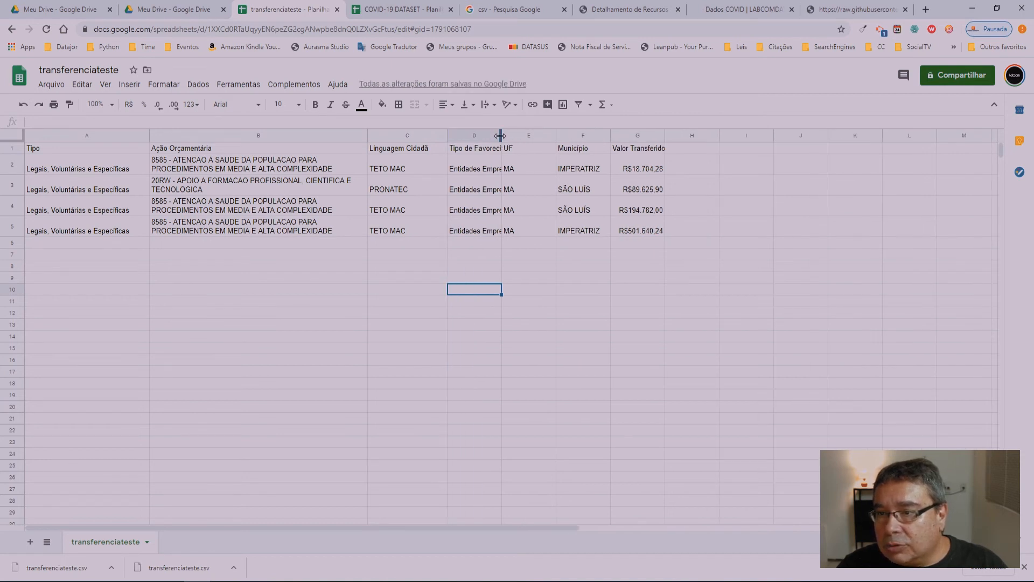
{"action": "left_click_drag", "start_coordinate": [500, 138], "coordinate": [567, 139]}
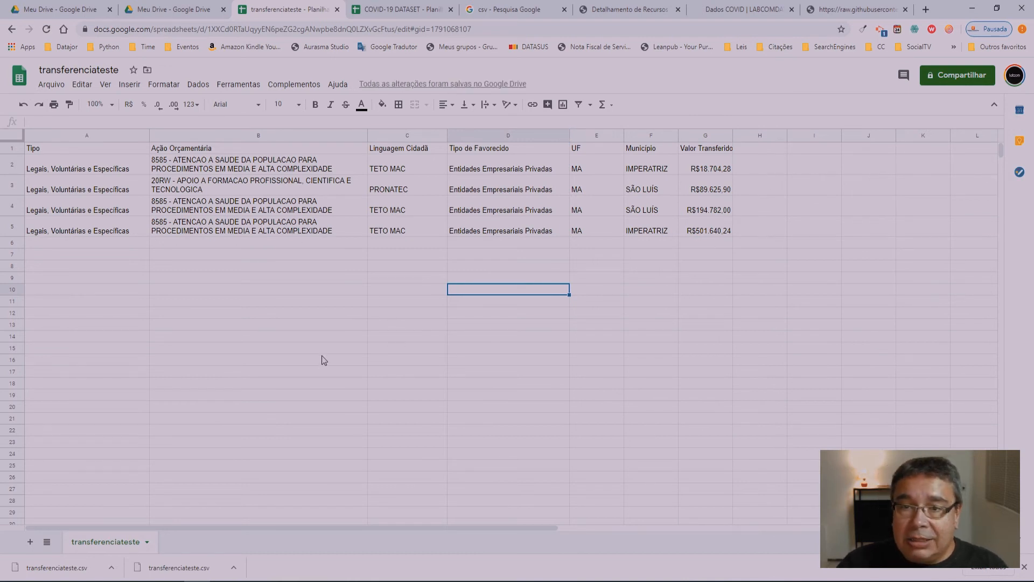
{"action": "left_click", "coordinate": [344, 331]}
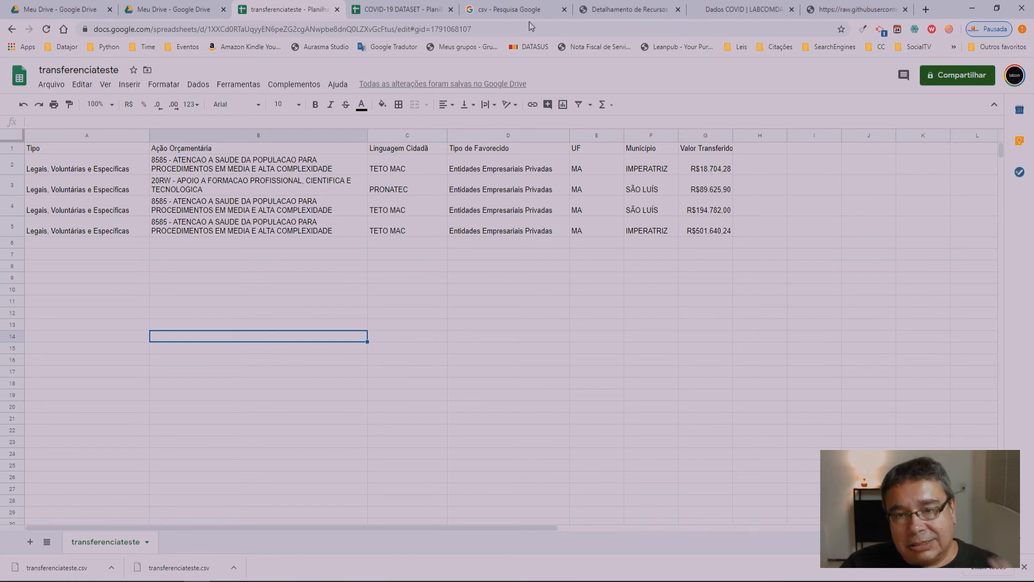
{"action": "left_click", "coordinate": [513, 15]}
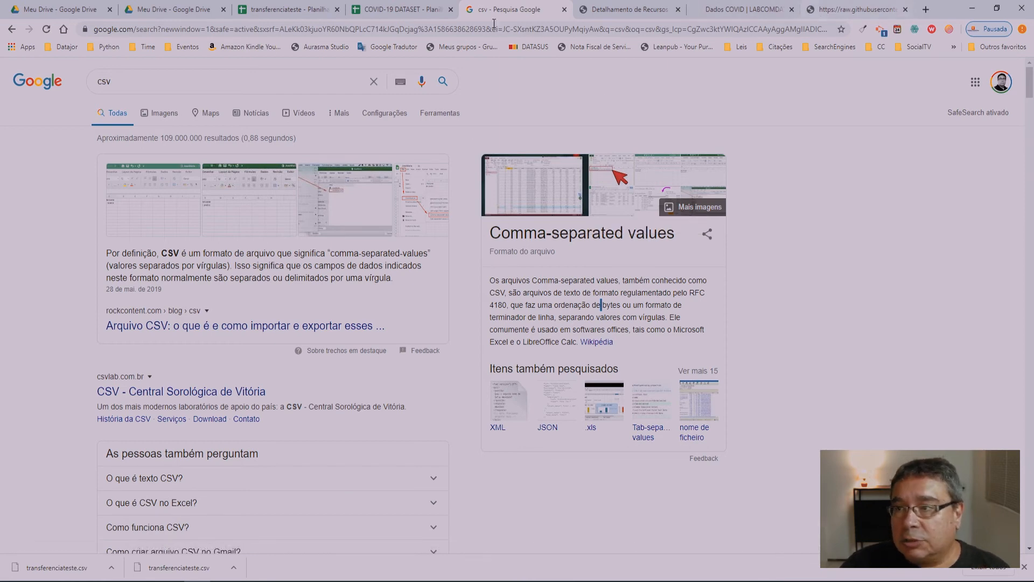
{"action": "left_click", "coordinate": [304, 12]}
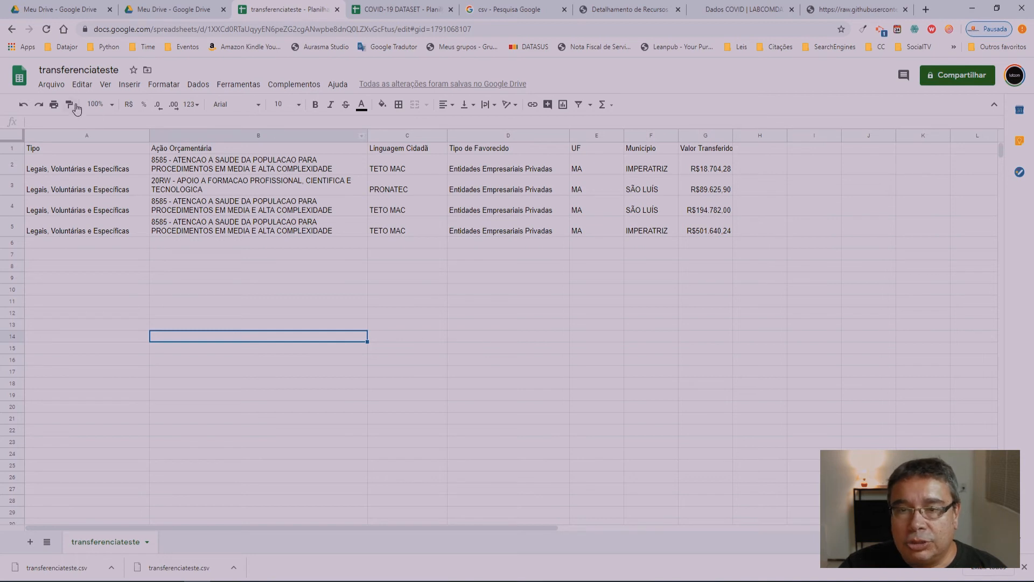
{"action": "left_click", "coordinate": [54, 85]}
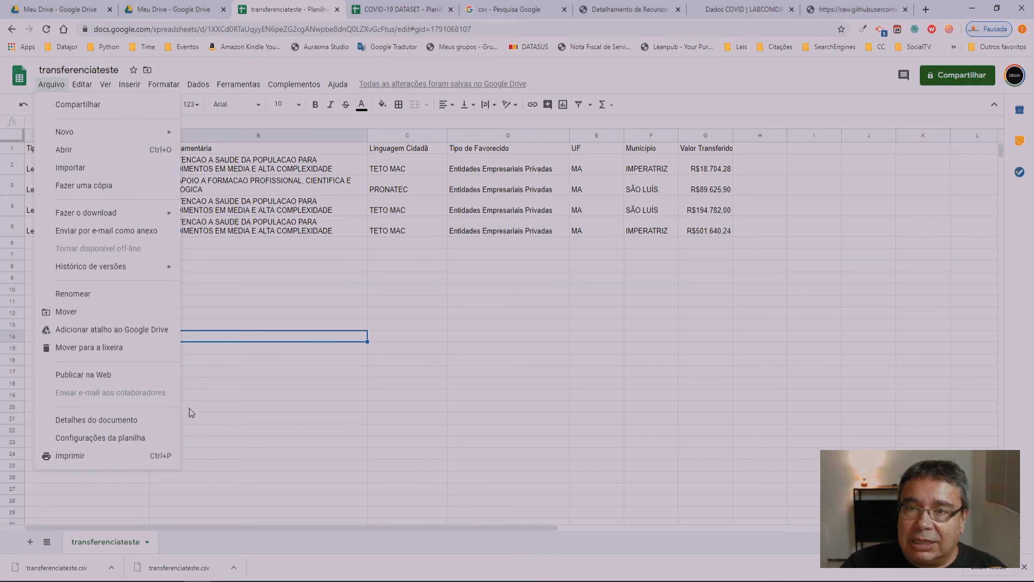
Open transferenciateste from the Downloads folder in Bloco de notas, examine the separators in its raw text, and close the file and folder
{"action": "left_click", "coordinate": [113, 568]}
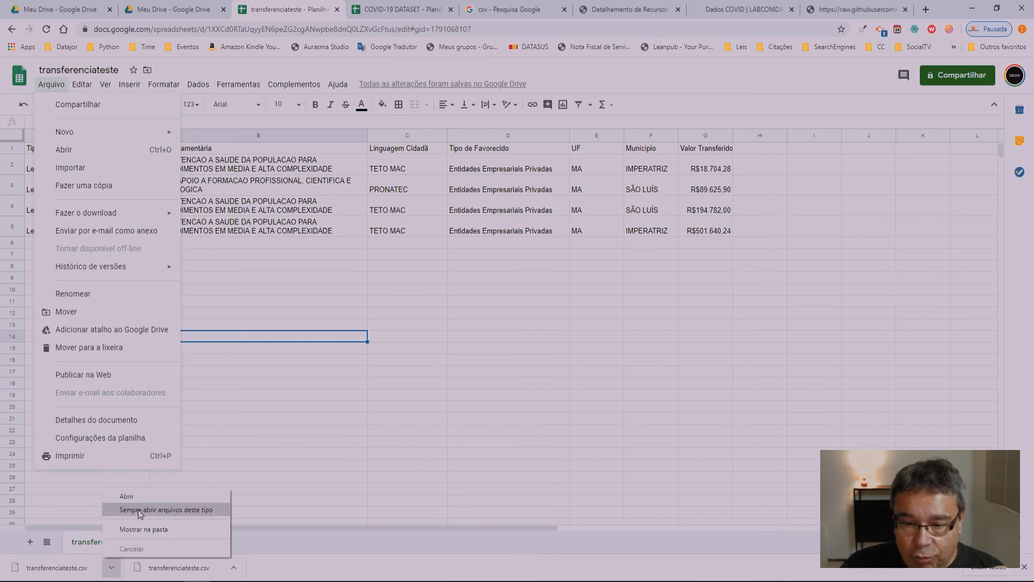
{"action": "left_click", "coordinate": [138, 529]}
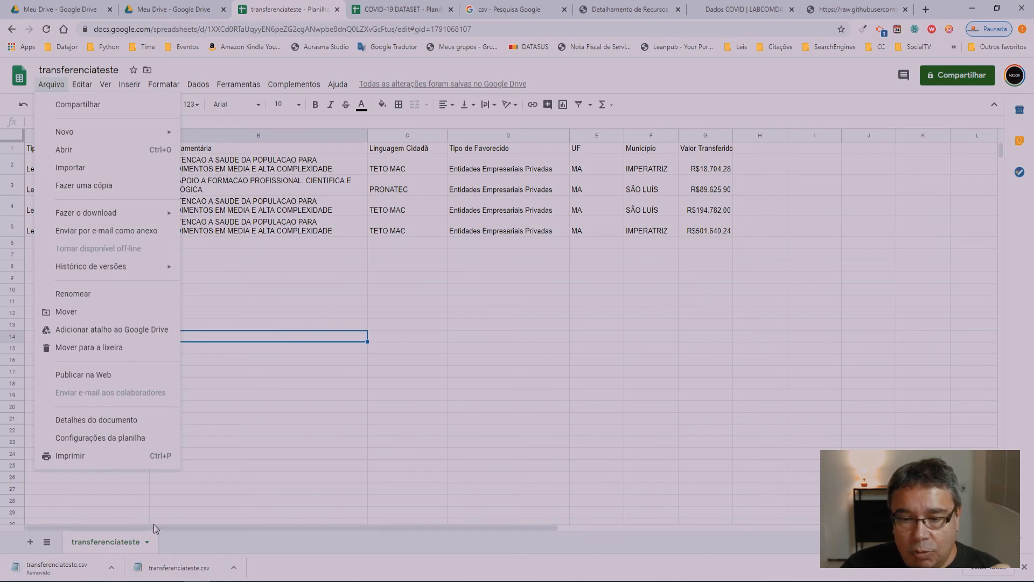
{"action": "left_click", "coordinate": [263, 436]}
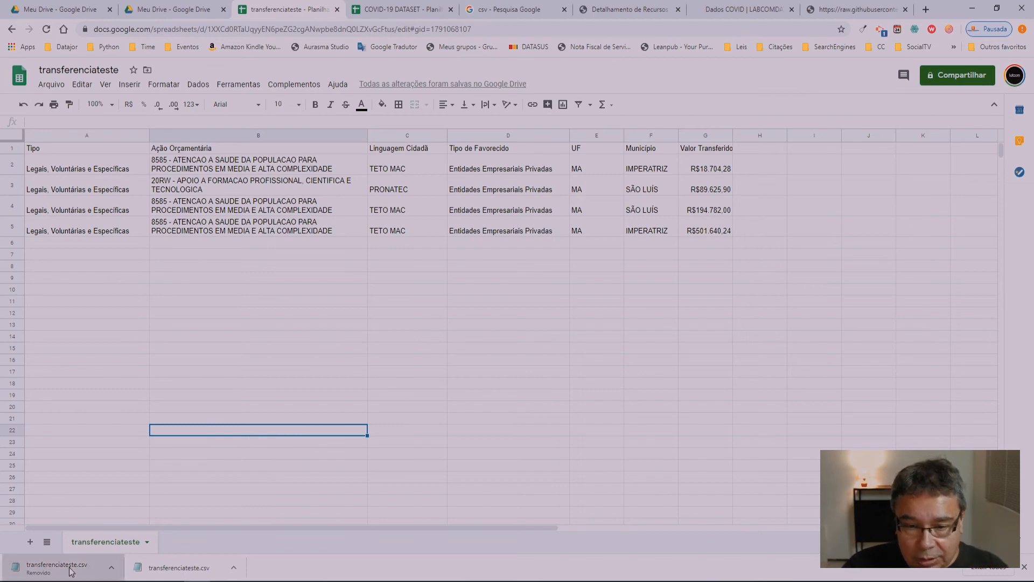
{"action": "left_click", "coordinate": [114, 567]}
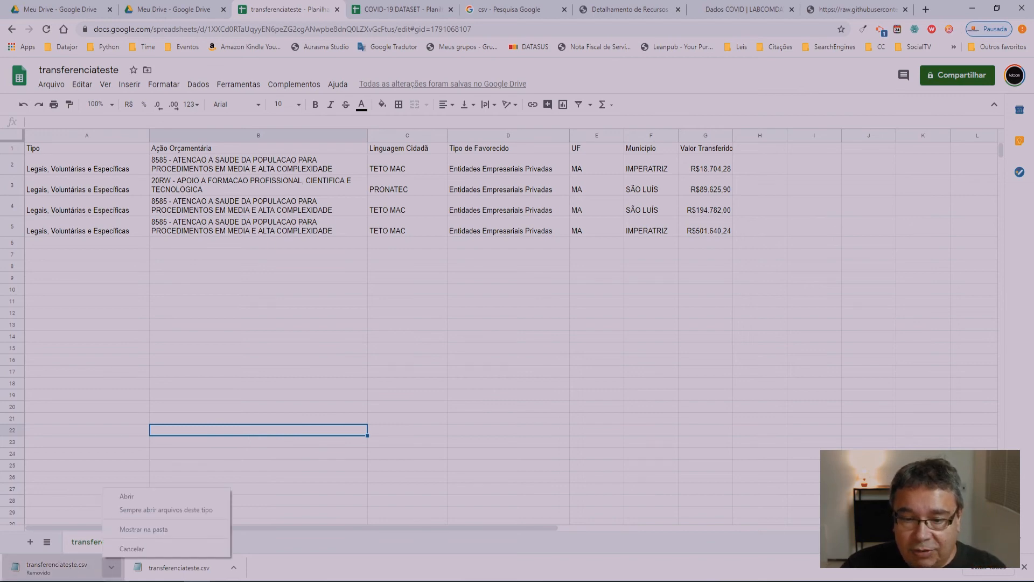
{"action": "left_click", "coordinate": [144, 529]}
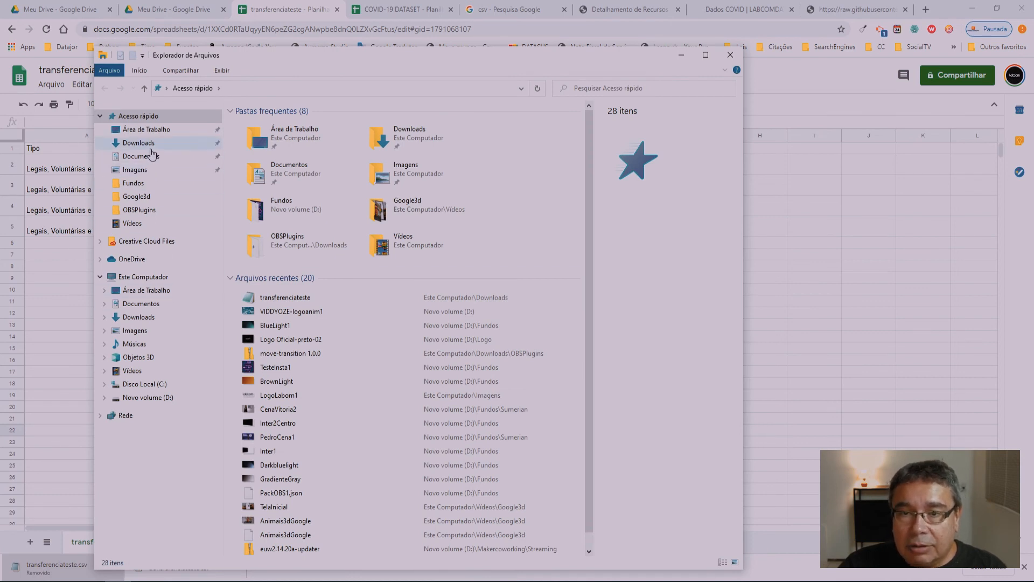
{"action": "left_click", "coordinate": [141, 143]}
{"action": "left_click", "coordinate": [257, 141]}
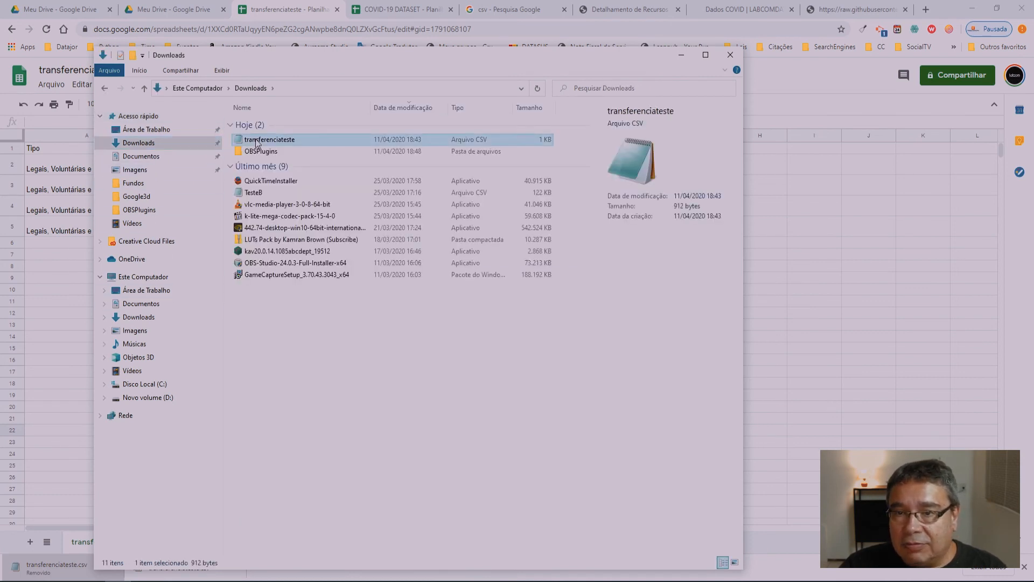
{"action": "right_click", "coordinate": [257, 141]}
{"action": "mouse_move", "coordinate": [302, 231]}
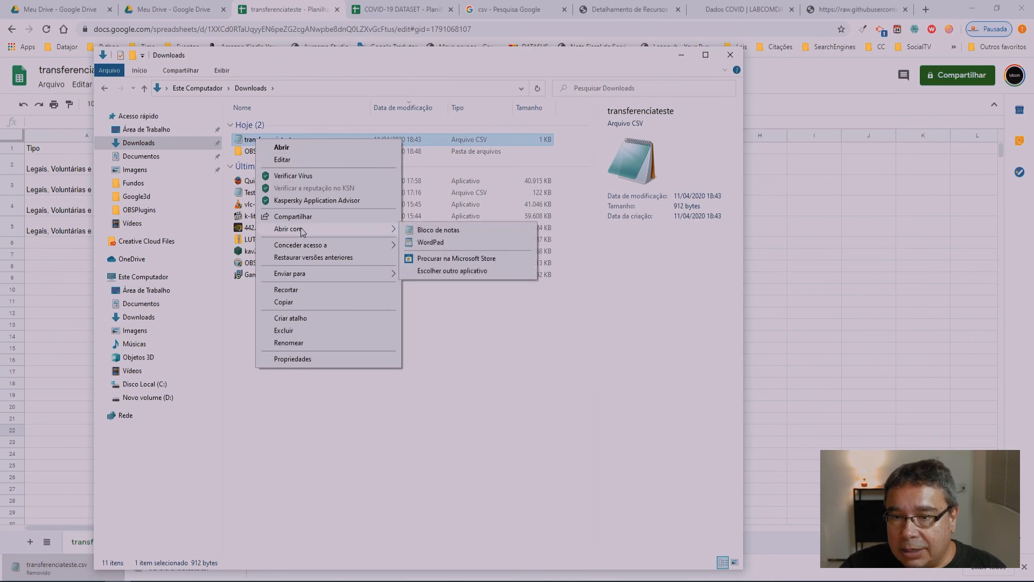
{"action": "left_click", "coordinate": [414, 230]}
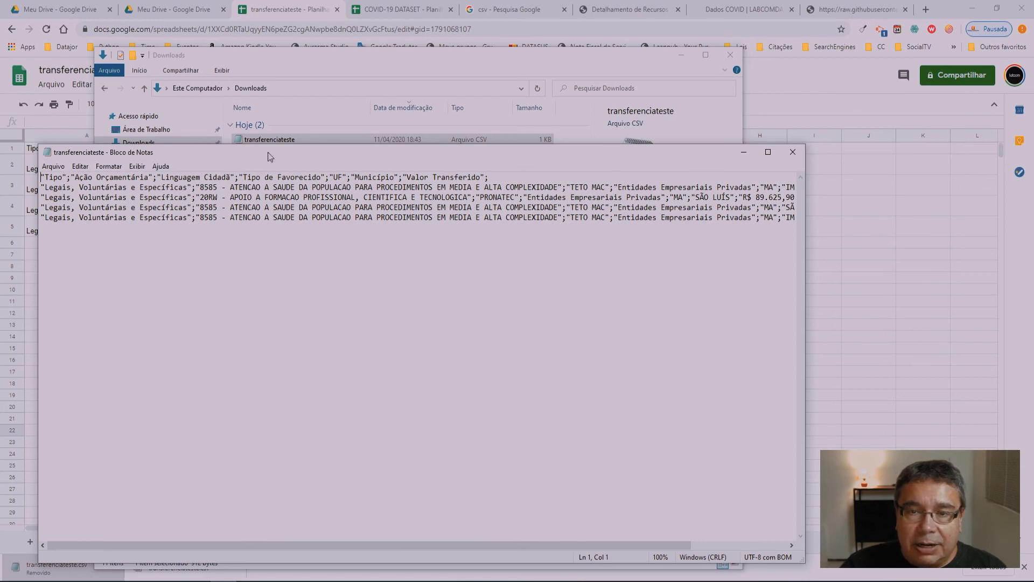
{"action": "left_click", "coordinate": [793, 151]}
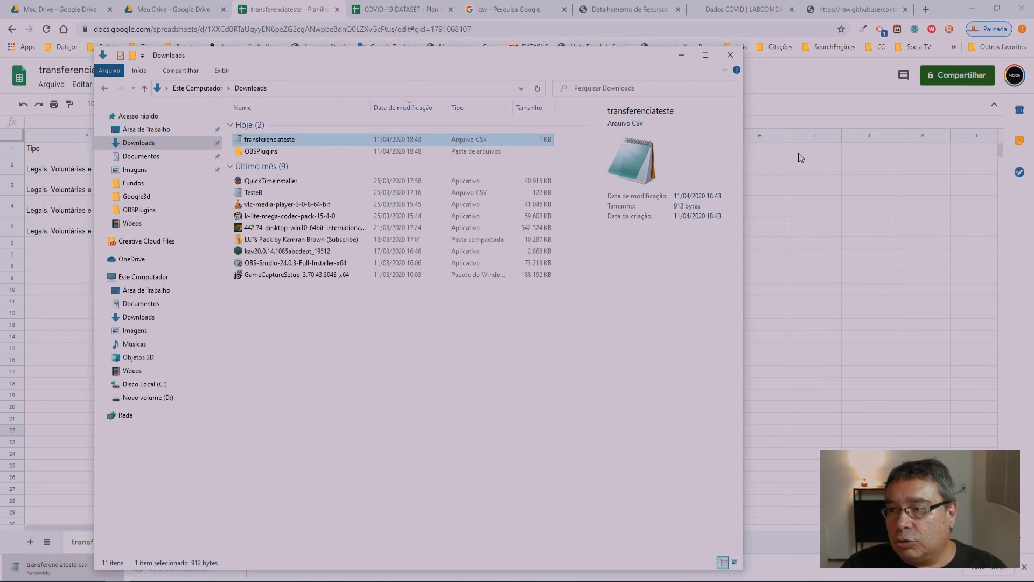
{"action": "left_click", "coordinate": [731, 55]}
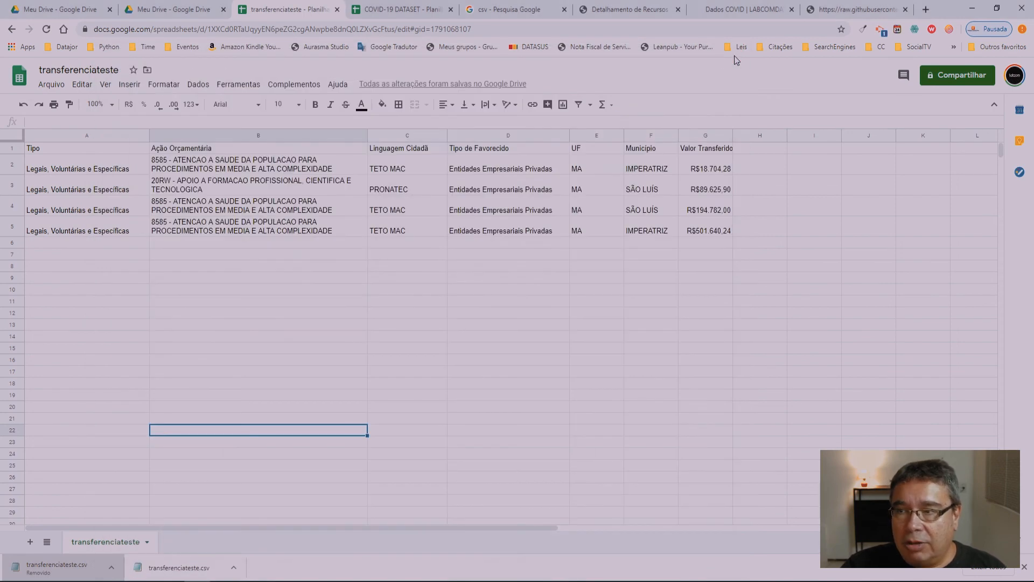
{"action": "left_click", "coordinate": [56, 90]}
{"action": "left_click", "coordinate": [71, 172]}
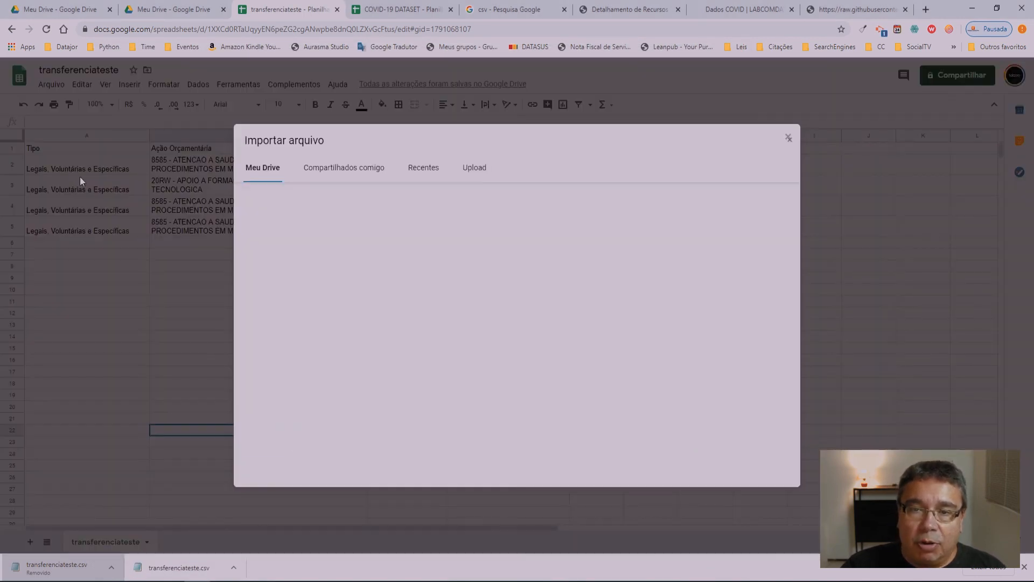
{"action": "left_click", "coordinate": [789, 142]}
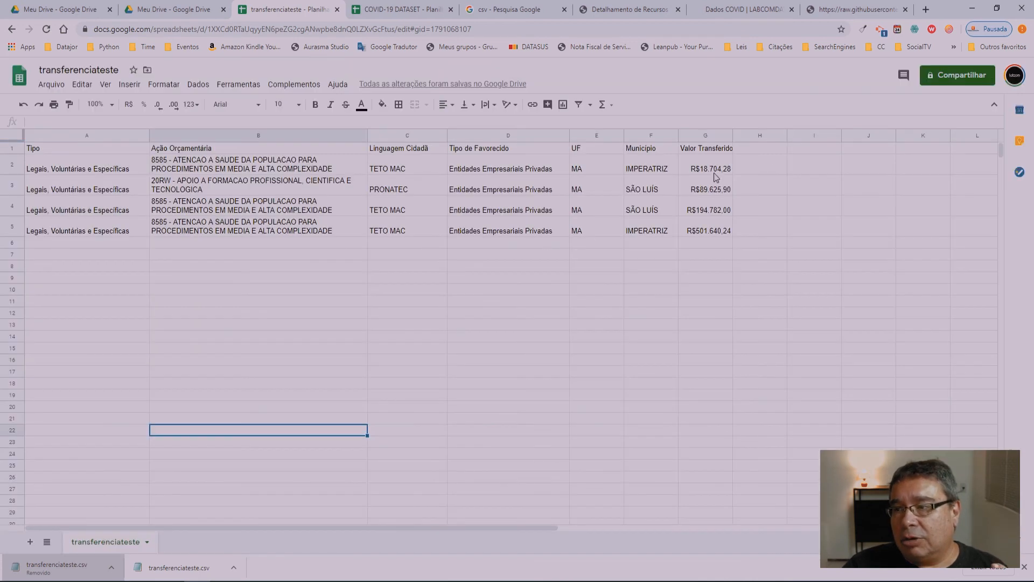